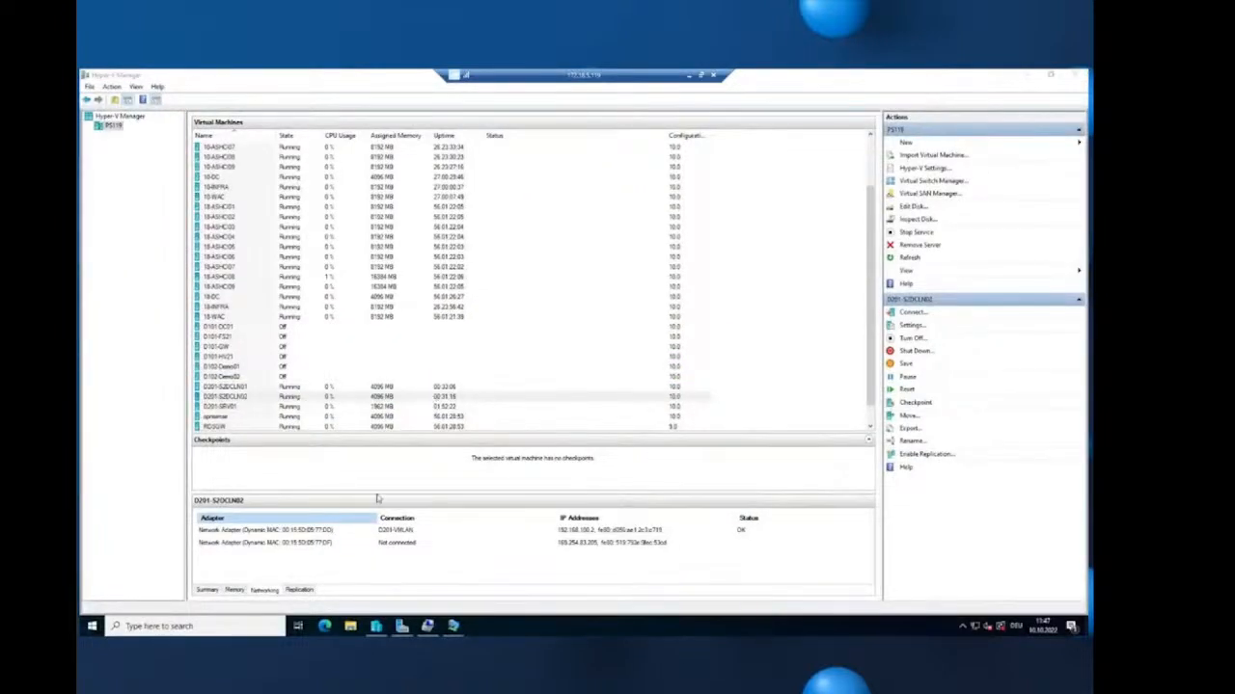
- Connect to D201-S2DCLN01's console and sign in with the administrator password
{"action": "left_click", "coordinate": [263, 388]}
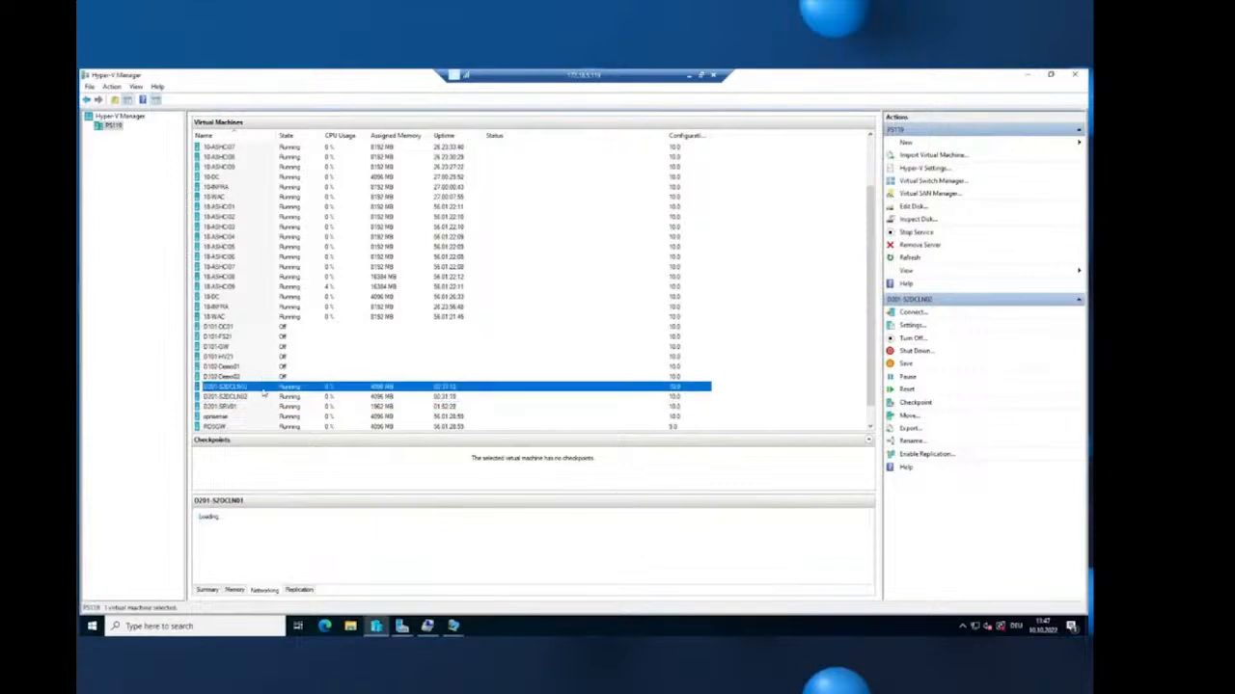
{"action": "right_click", "coordinate": [263, 391]}
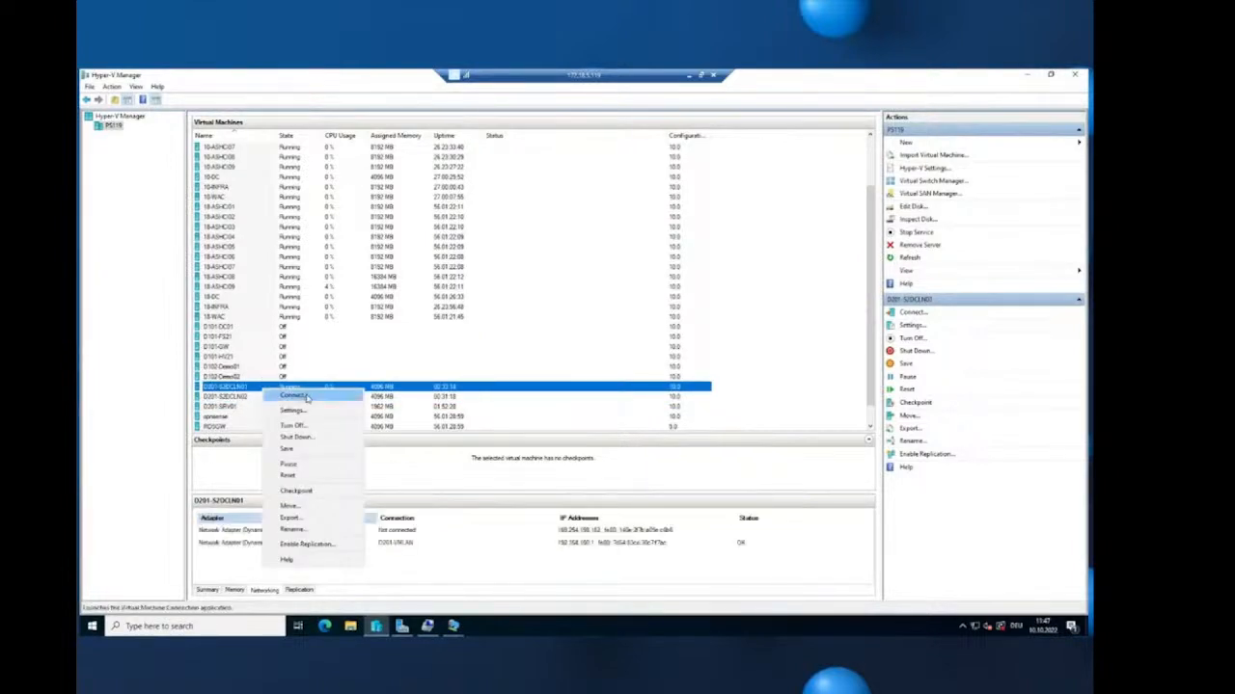
{"action": "left_click", "coordinate": [286, 395]}
{"action": "left_click", "coordinate": [103, 122]}
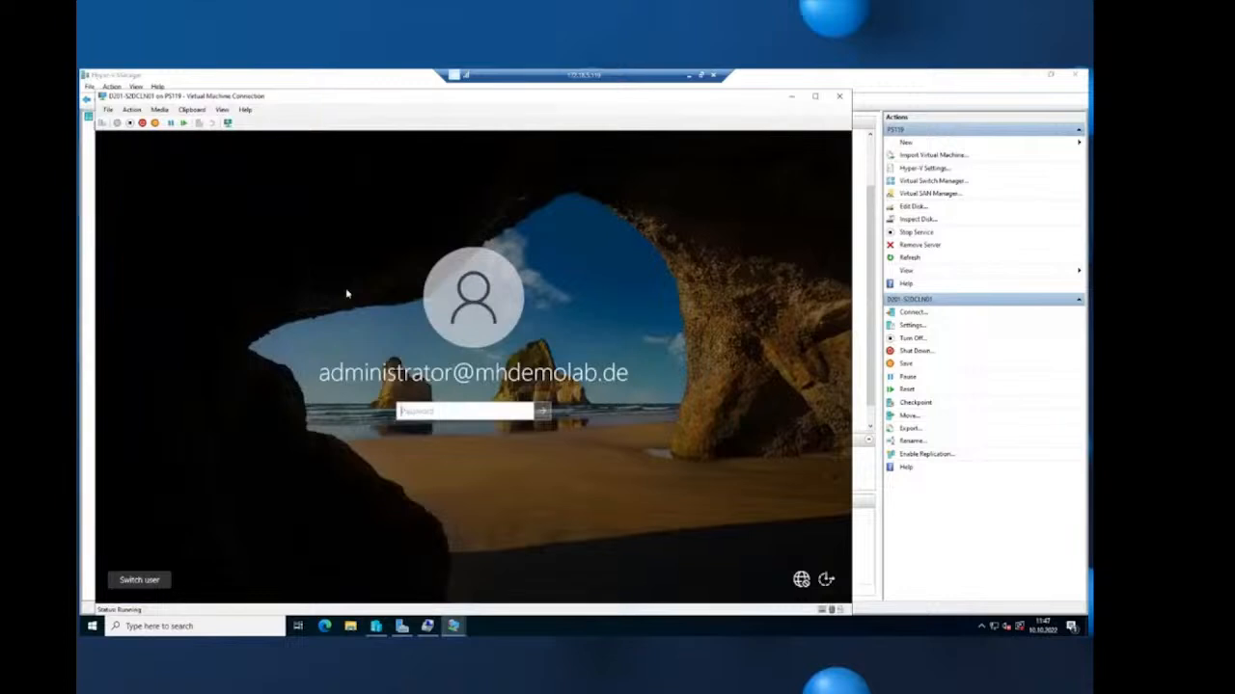
{"action": "type", "text": "P"}
{"action": "key", "text": "Return"}
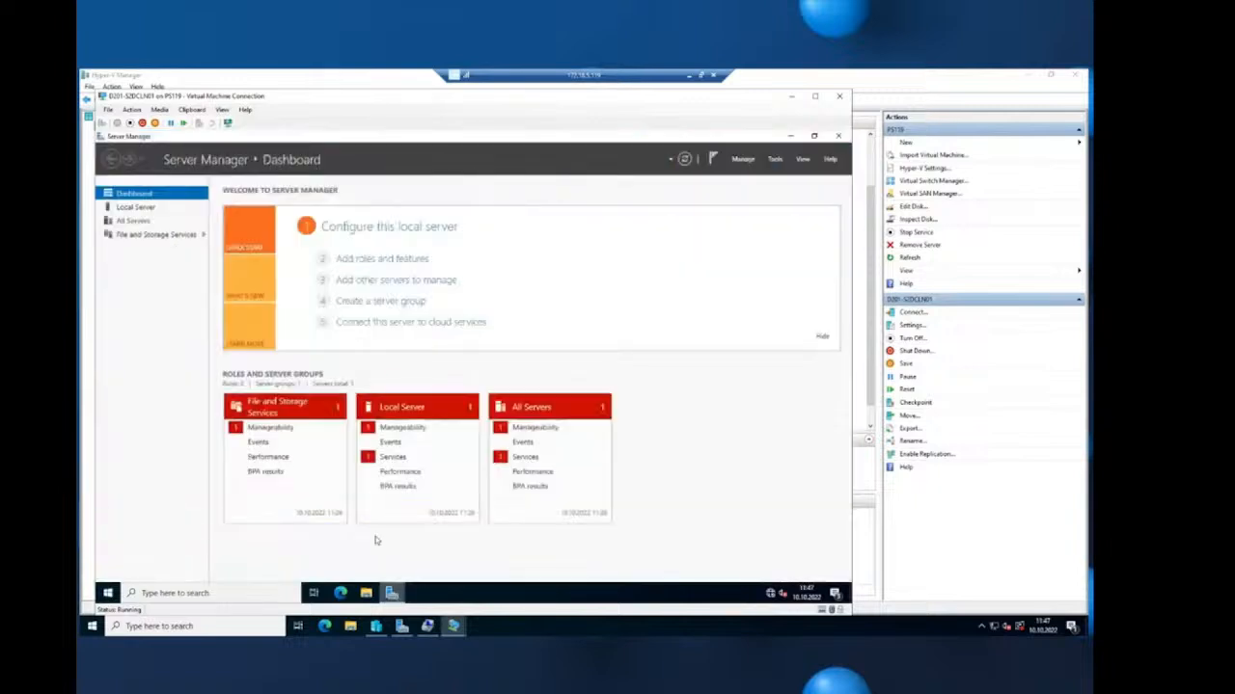
- Show D201-S2DCLN01's Local Server properties in Server Manager
{"action": "left_click", "coordinate": [367, 226]}
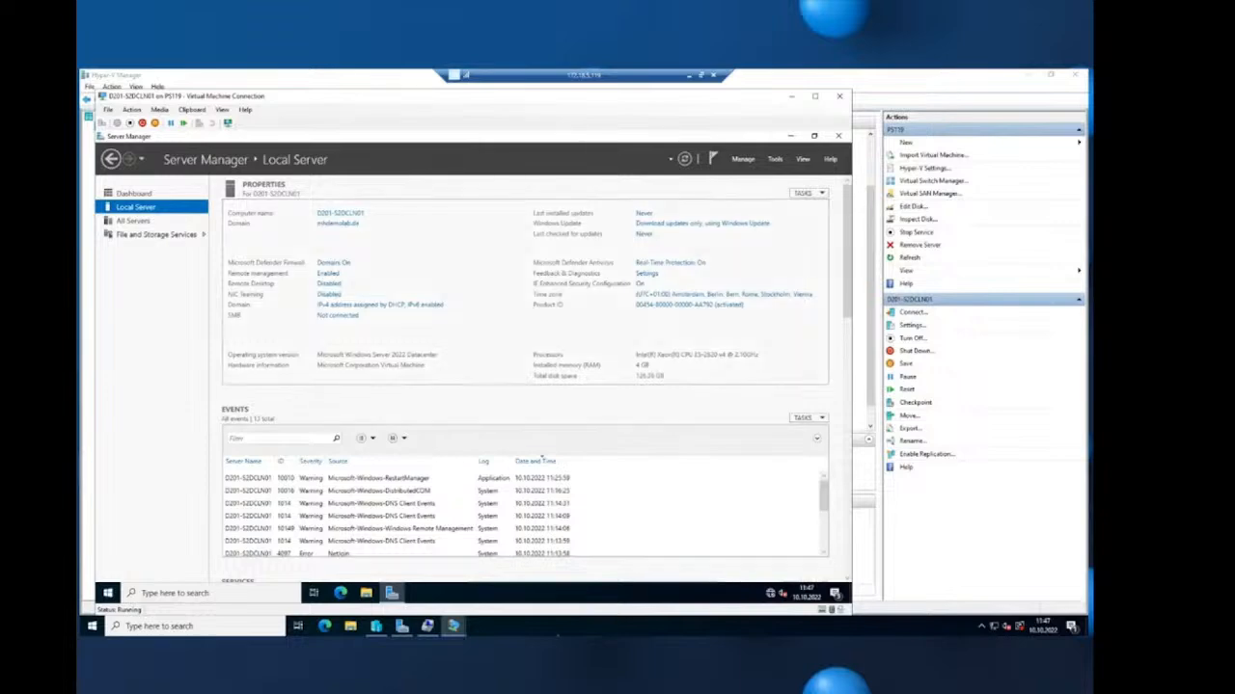
{"action": "left_click", "coordinate": [556, 626]}
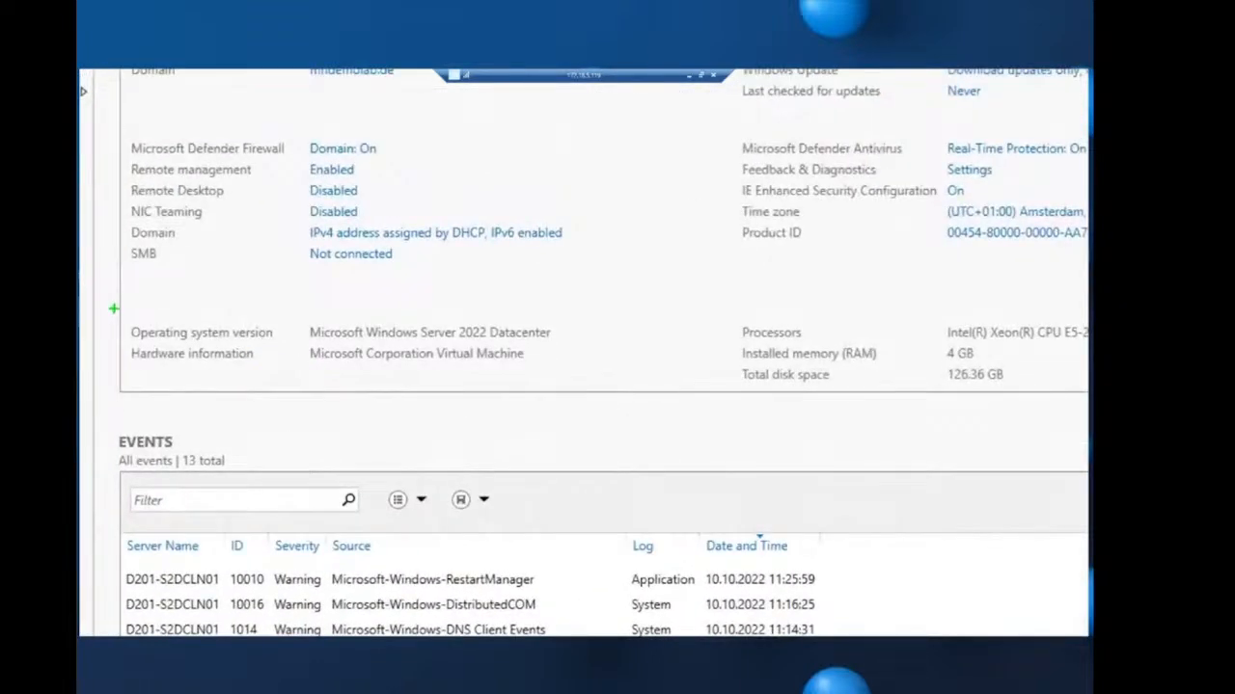
{"action": "mouse_move", "coordinate": [114, 309]}
{"action": "left_mouse_down"}
{"action": "mouse_move", "coordinate": [434, 349]}
{"action": "mouse_move", "coordinate": [586, 343]}
{"action": "left_mouse_up"}
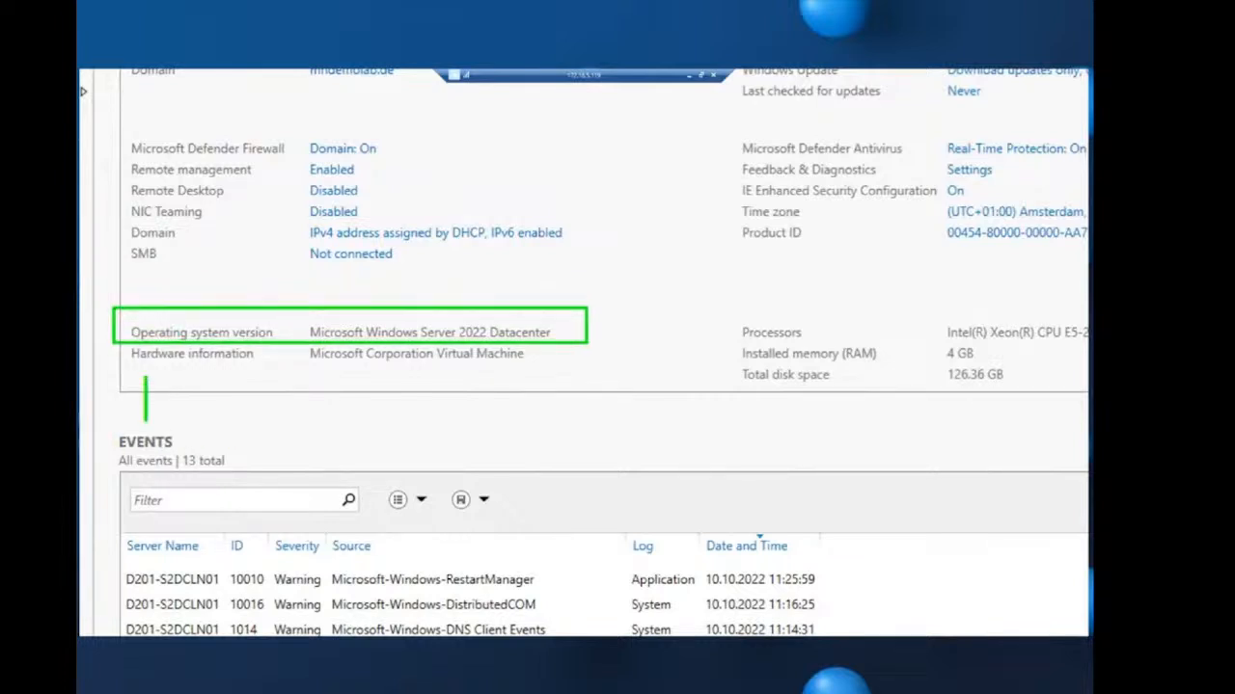
{"action": "type", "text": "Cluster"}
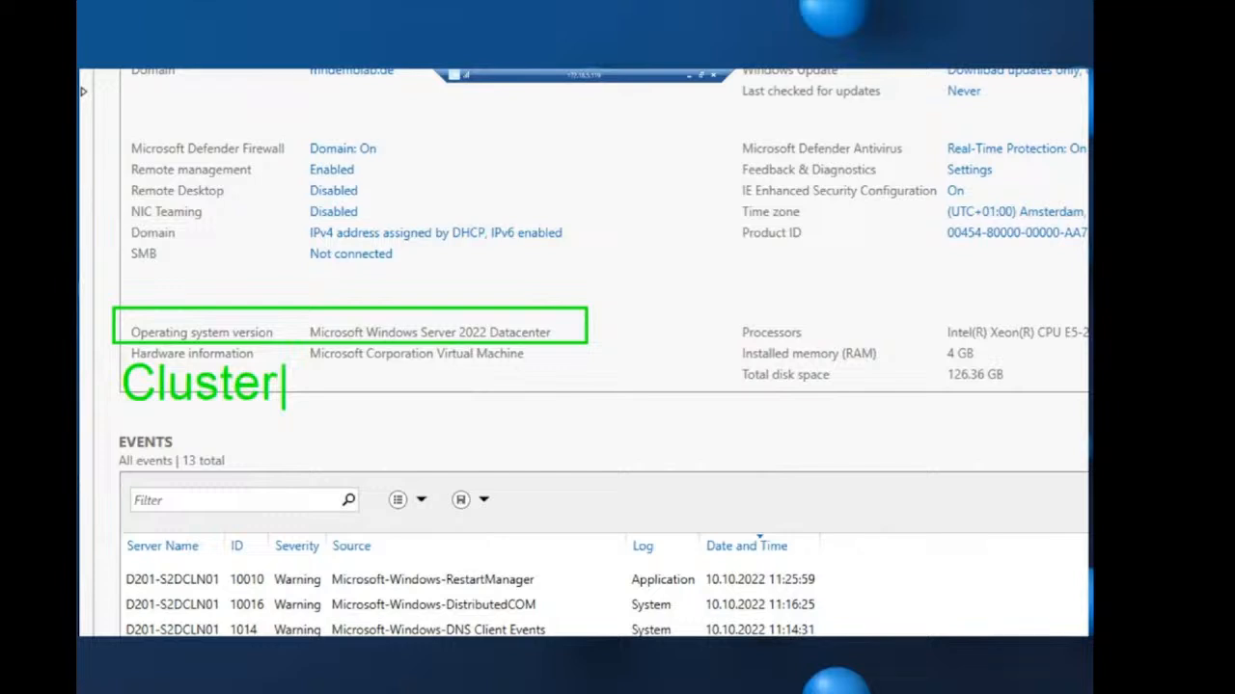
{"action": "type", "text": "ing "}
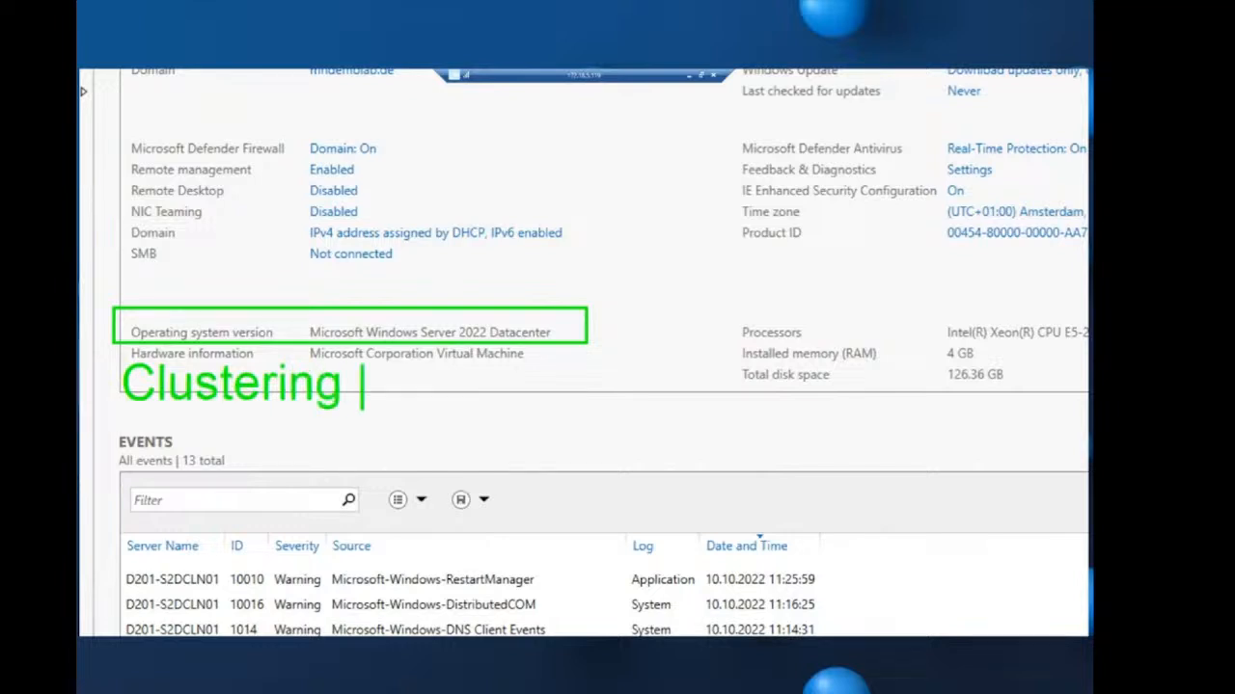
{"action": "type", "text": "also "}
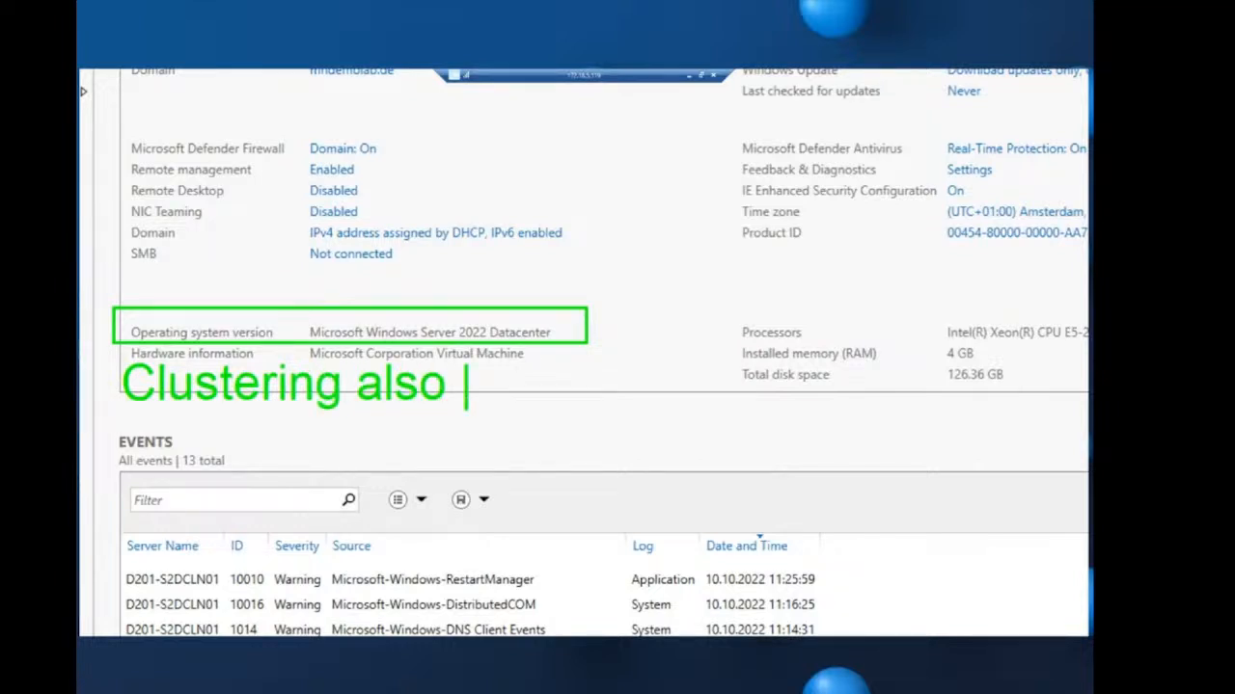
{"action": "type", "text": "in Standard"}
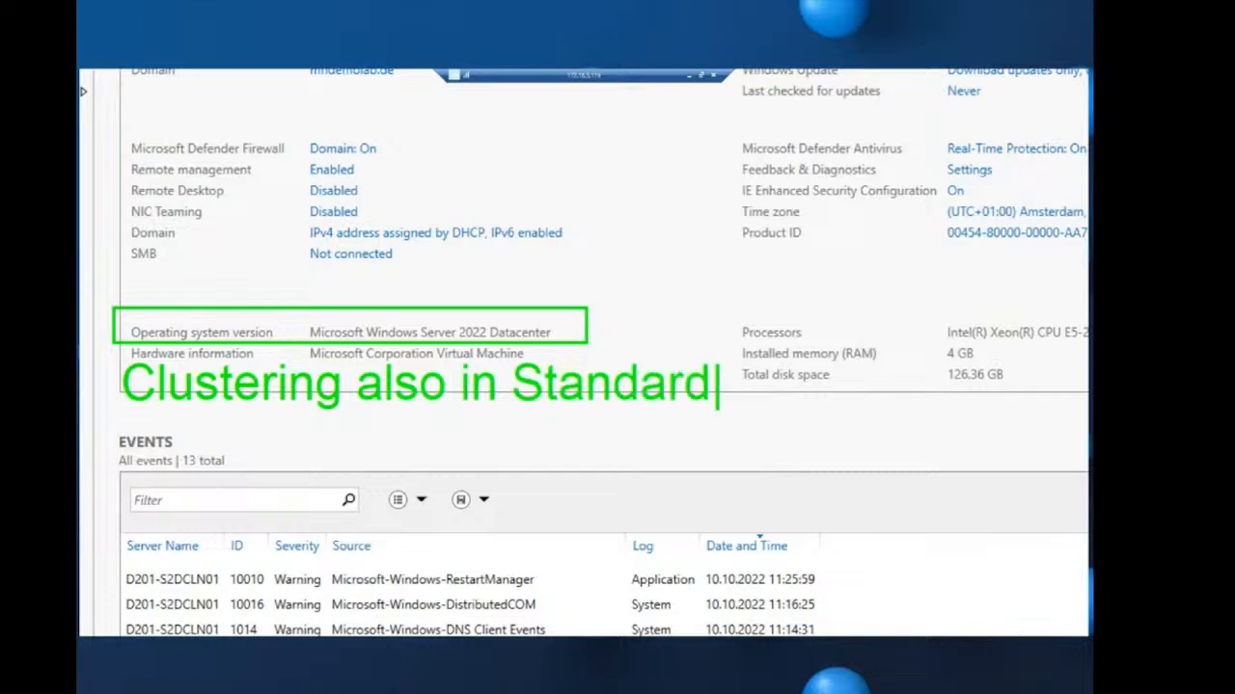
{"action": "type", "text": "!!!"}
{"action": "key", "text": "Return"}
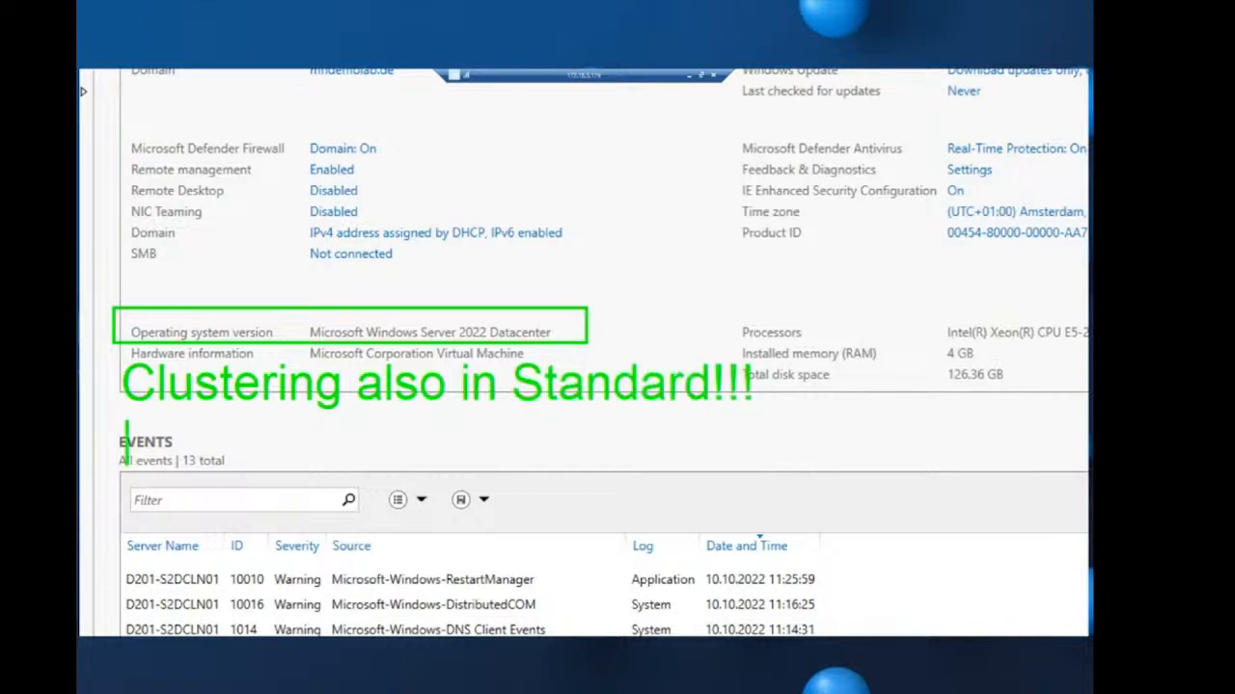
{"action": "type", "text": "S2D"}
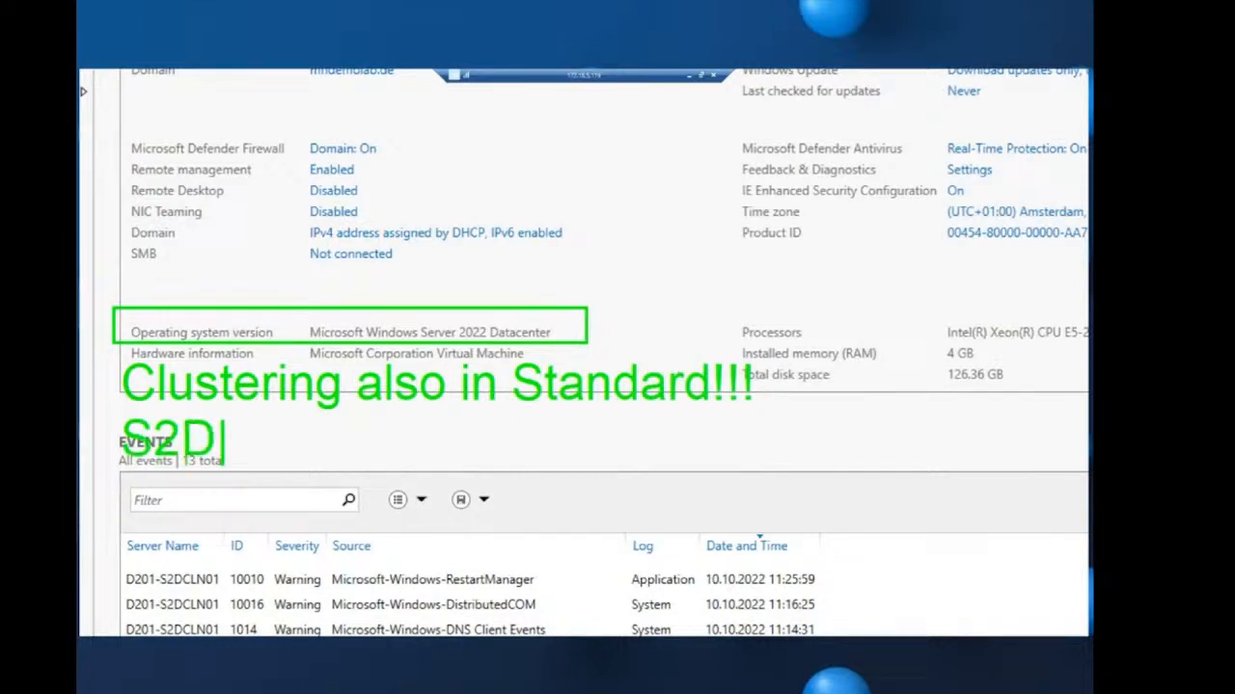
{"action": "type", "text": " only in D"}
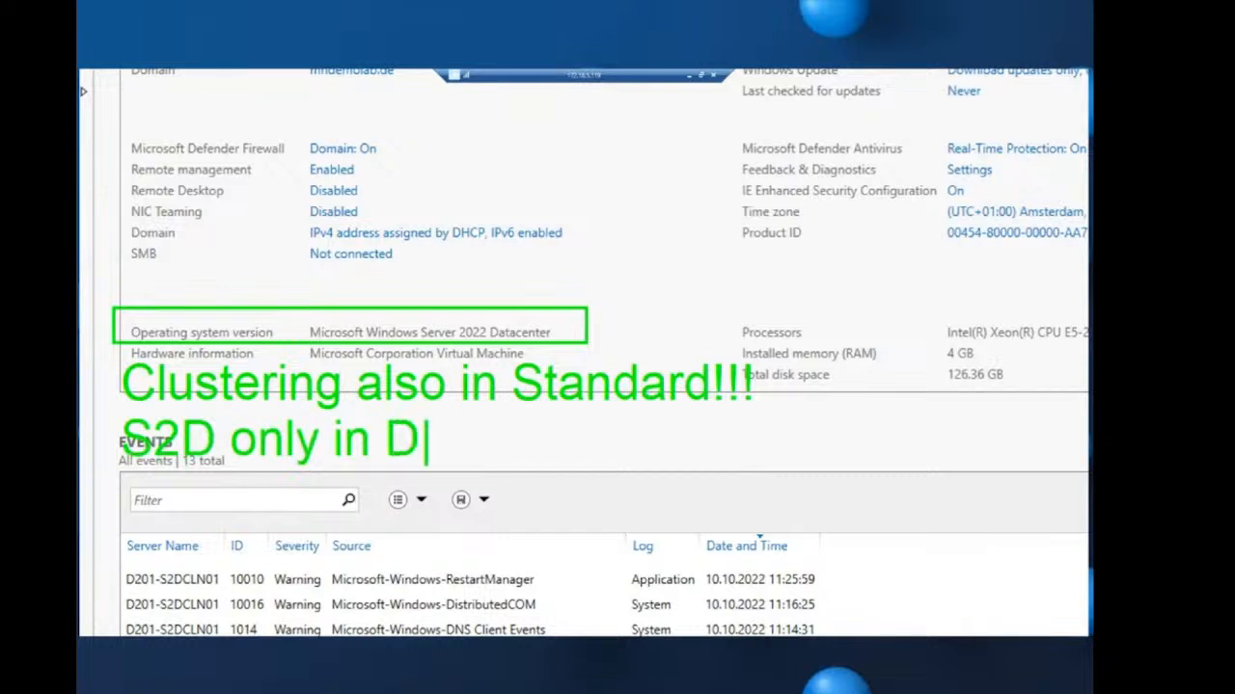
{"action": "type", "text": "atacenter!!!"}
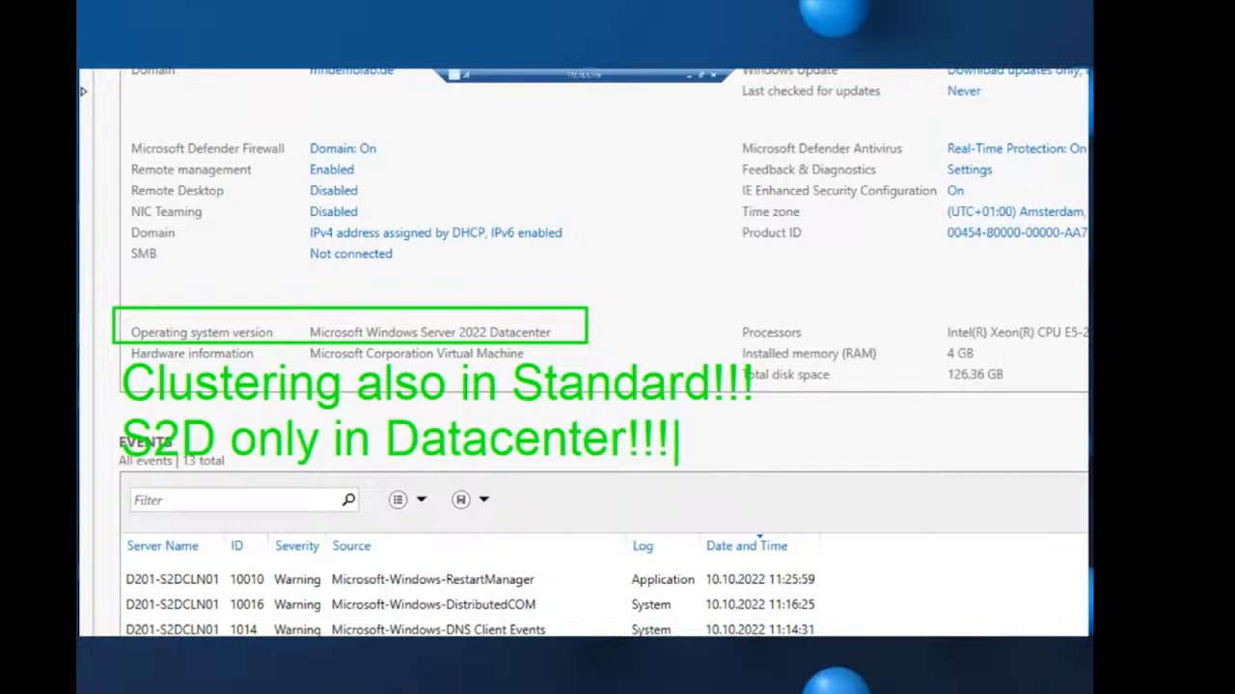
{"action": "type", "text": "o"}
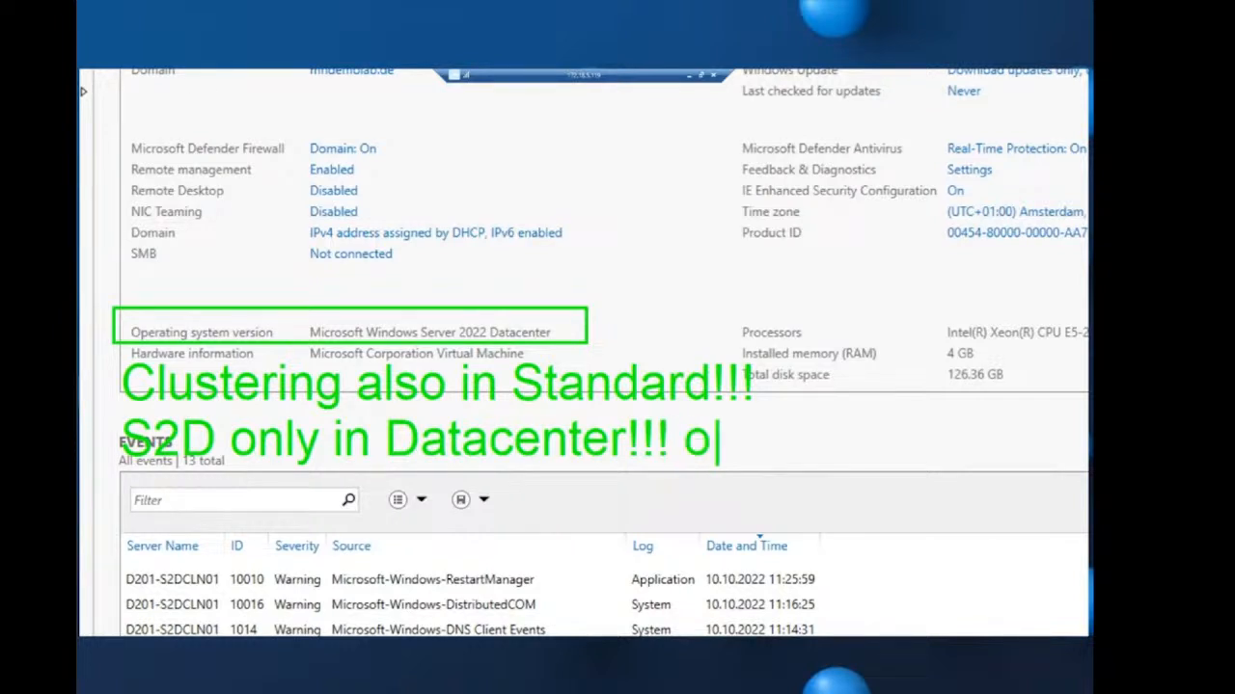
{"action": "type", "text": "r ASHCI"}
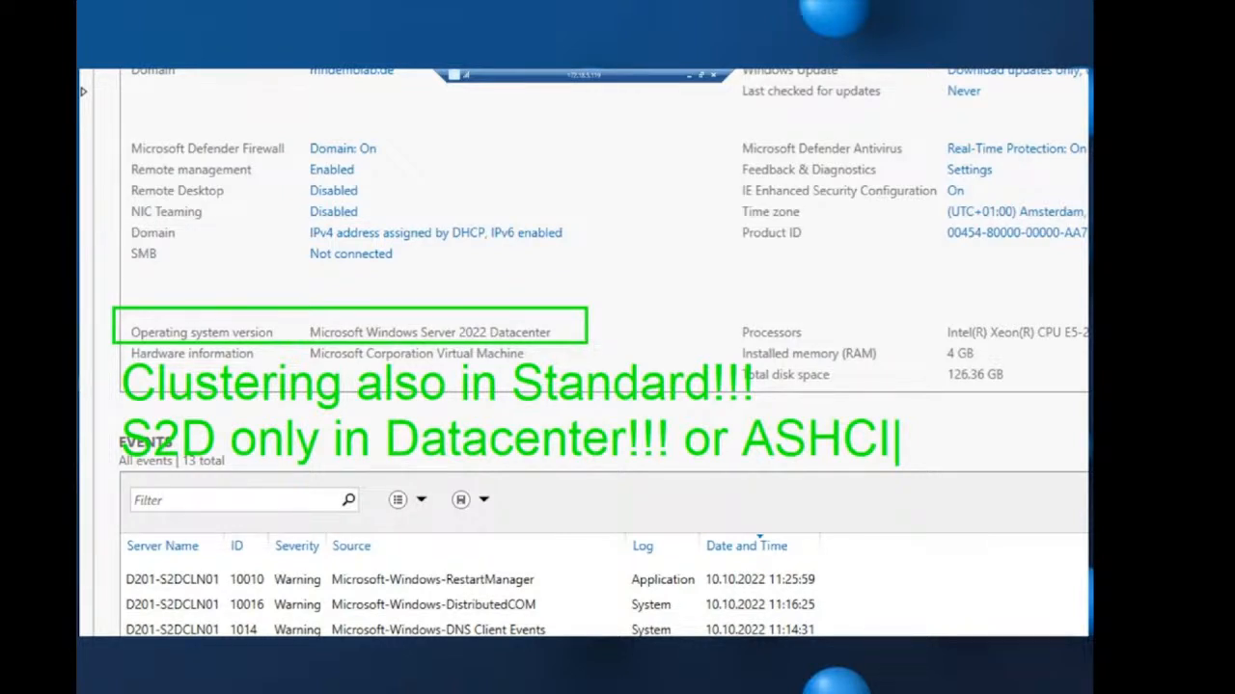
{"action": "key", "text": "Escape"}
{"action": "key", "text": "Escape"}
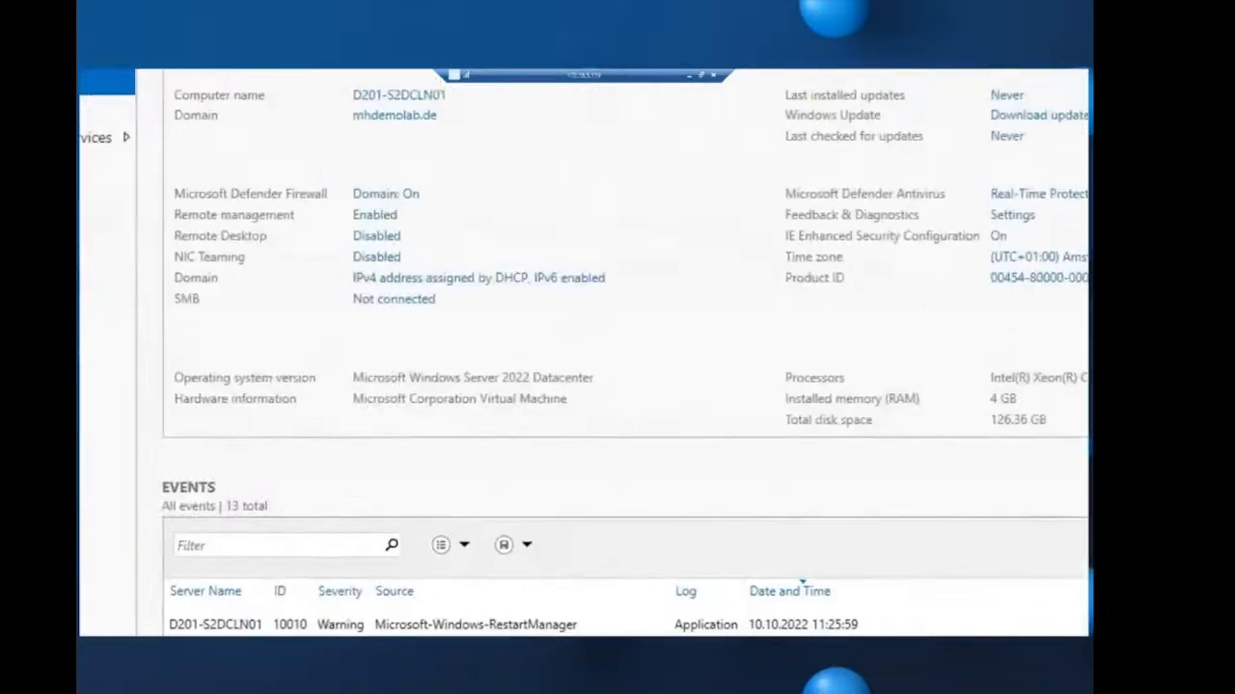
- Connect D201-S2DCLN01's second network adapter to the D201-SMB switch and apply
{"action": "mouse_move", "coordinate": [160, 317]}
{"action": "left_mouse_down"}
{"action": "mouse_move", "coordinate": [193, 331]}
{"action": "mouse_move", "coordinate": [515, 349]}
{"action": "left_mouse_up"}
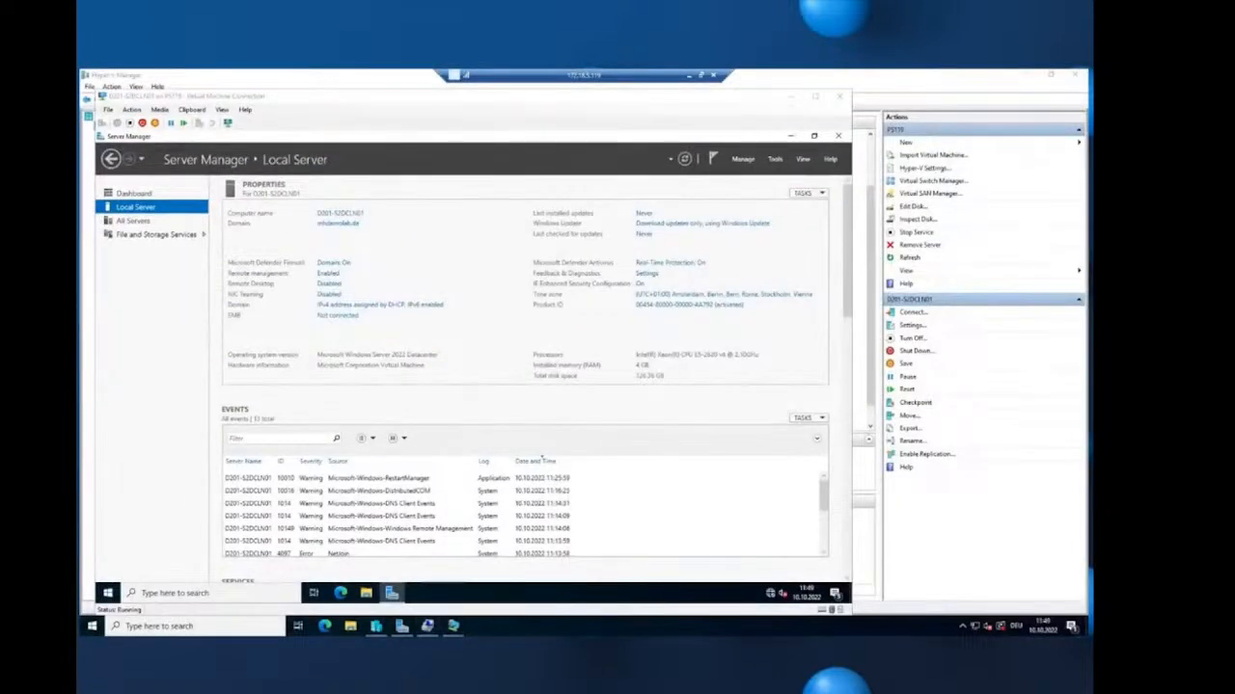
{"action": "left_click", "coordinate": [897, 79]}
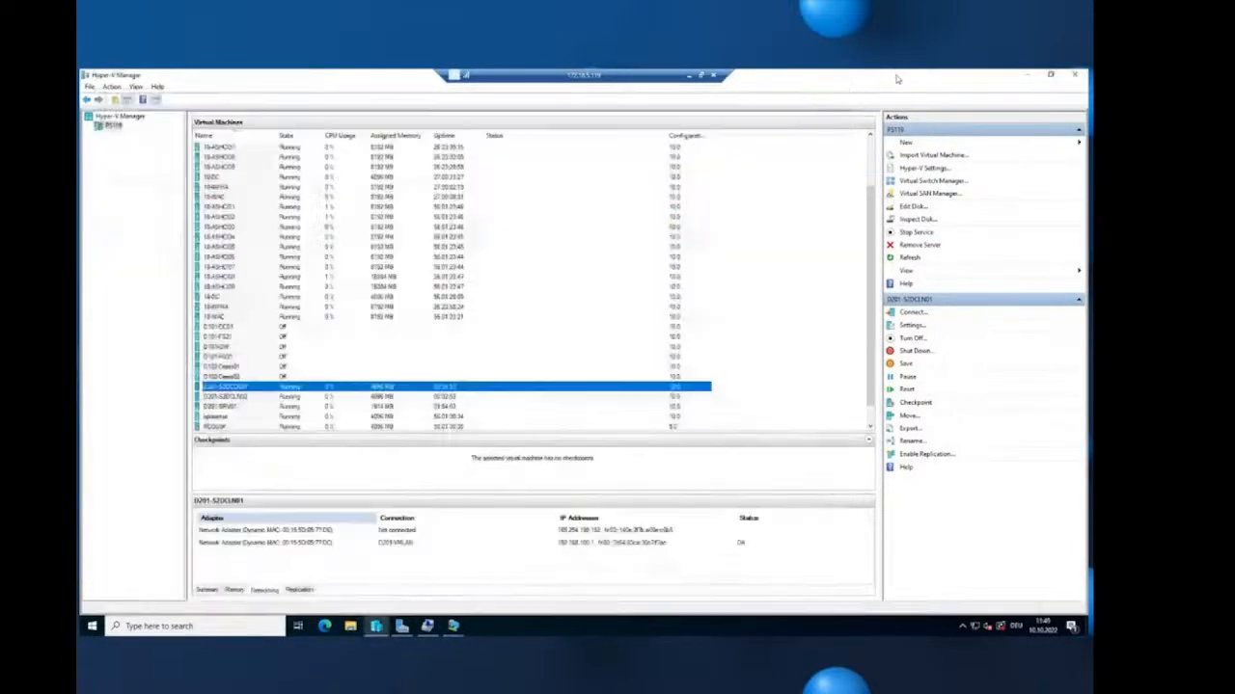
{"action": "right_click", "coordinate": [255, 390]}
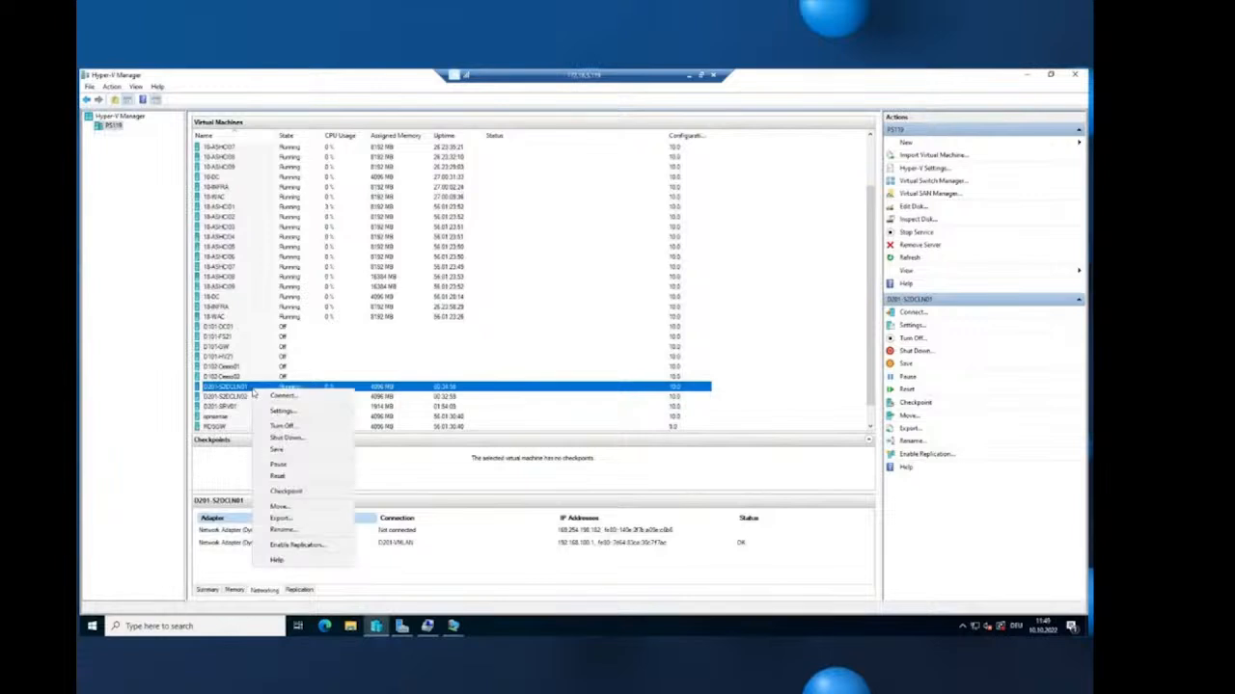
{"action": "left_click", "coordinate": [289, 410]}
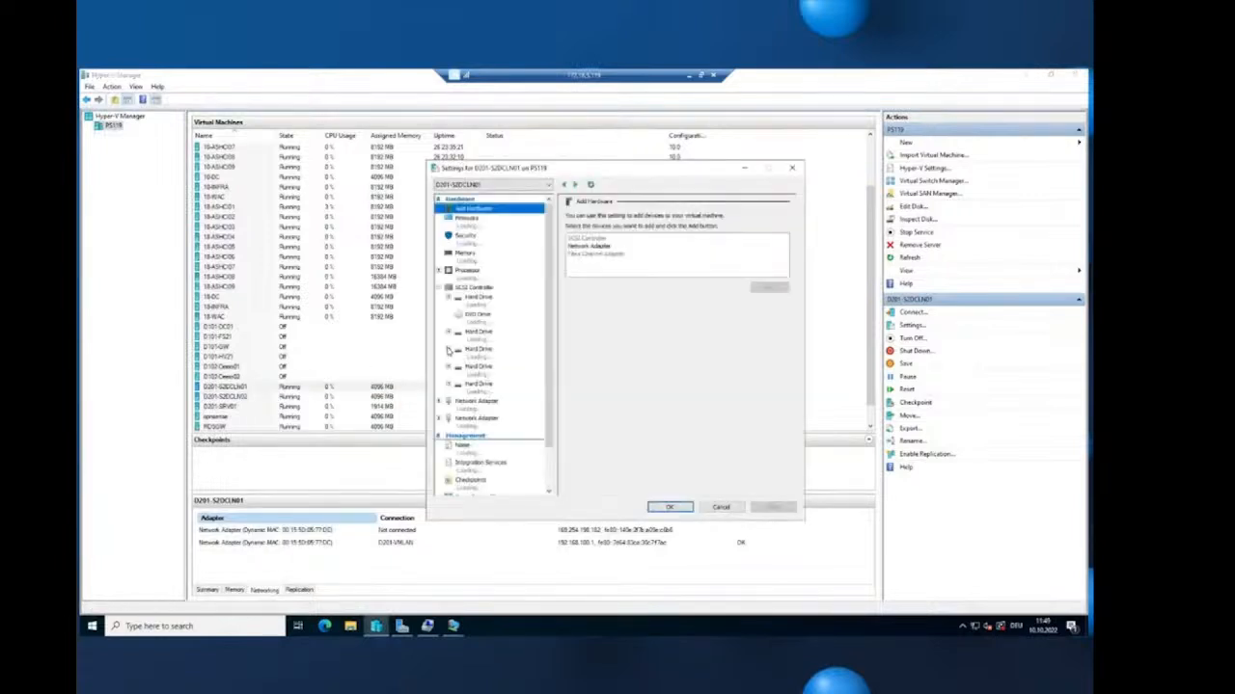
{"action": "left_click", "coordinate": [486, 421]}
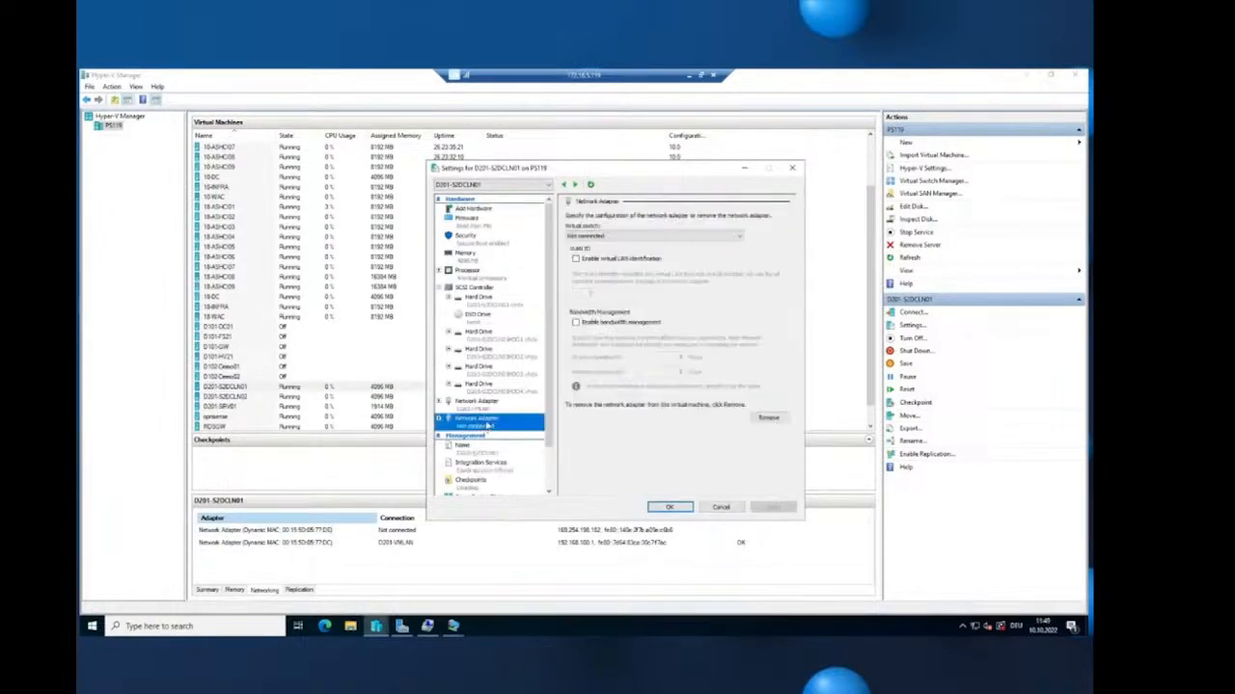
{"action": "left_click", "coordinate": [651, 241]}
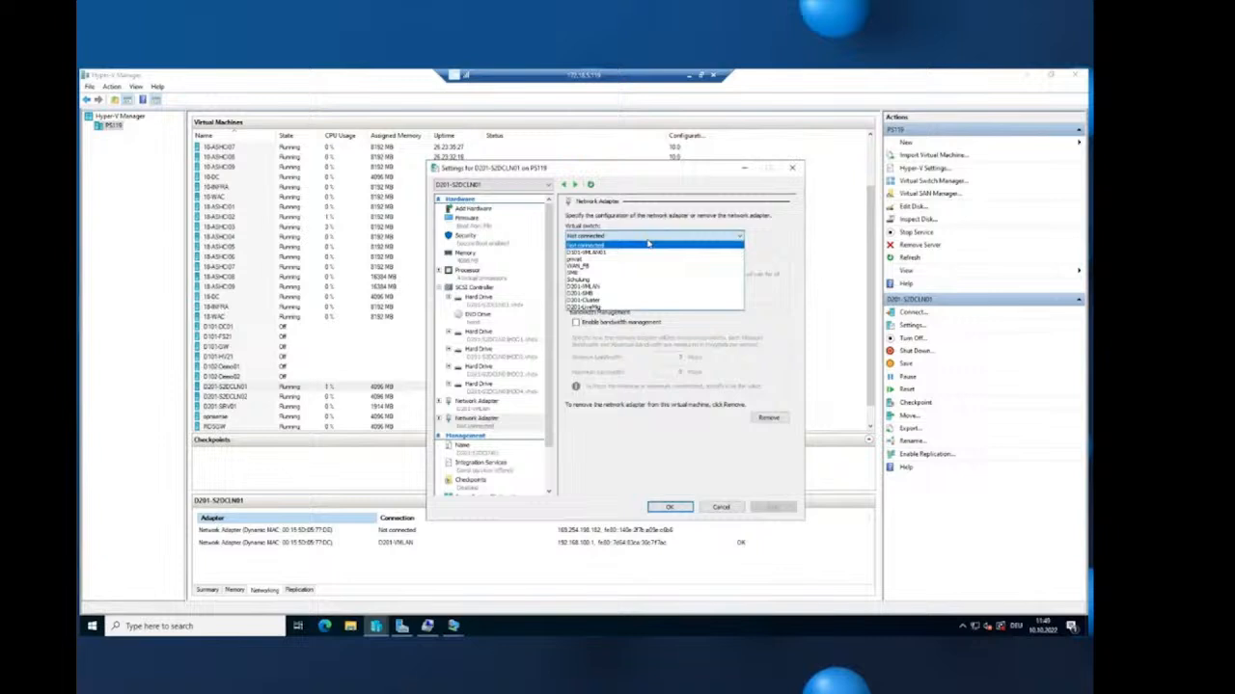
{"action": "left_click", "coordinate": [614, 307]}
{"action": "left_click", "coordinate": [786, 507]}
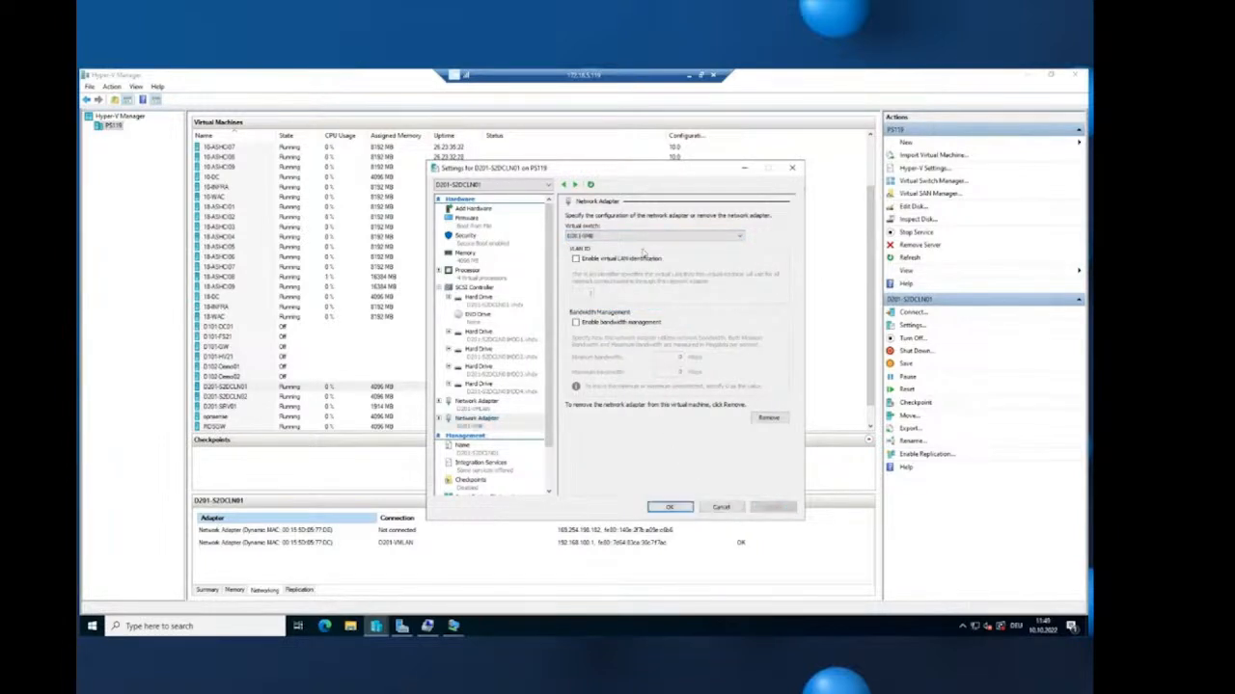
- Connect D201-S2DCLN02's second network adapter to D201-SMB too and save the settings
{"action": "left_click", "coordinate": [576, 185]}
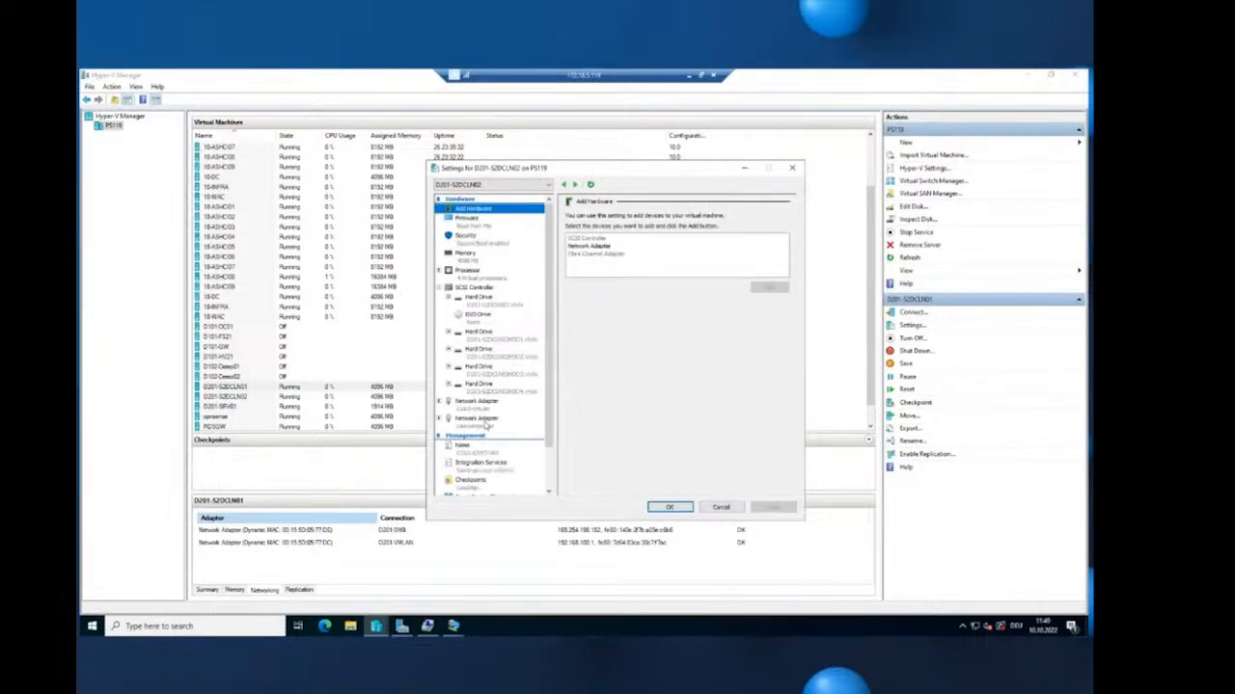
{"action": "left_click", "coordinate": [482, 420]}
{"action": "left_click", "coordinate": [634, 238]}
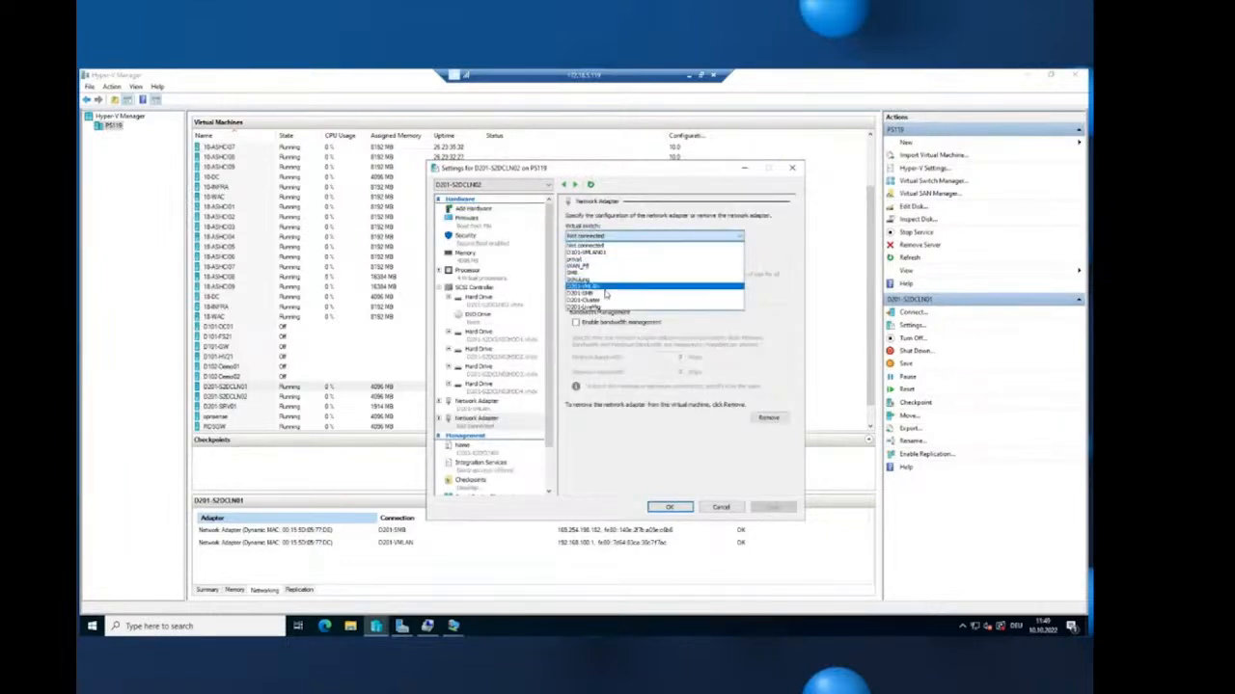
{"action": "left_click", "coordinate": [608, 293]}
{"action": "left_click", "coordinate": [772, 506]}
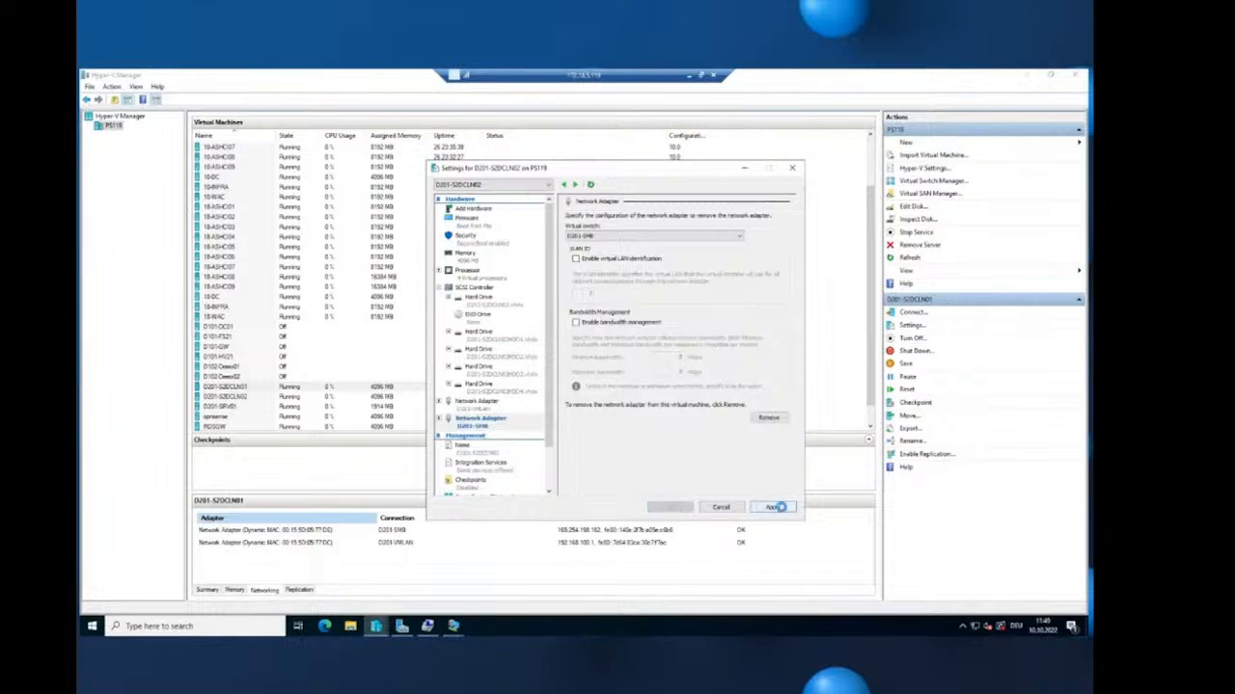
{"action": "left_click", "coordinate": [669, 508]}
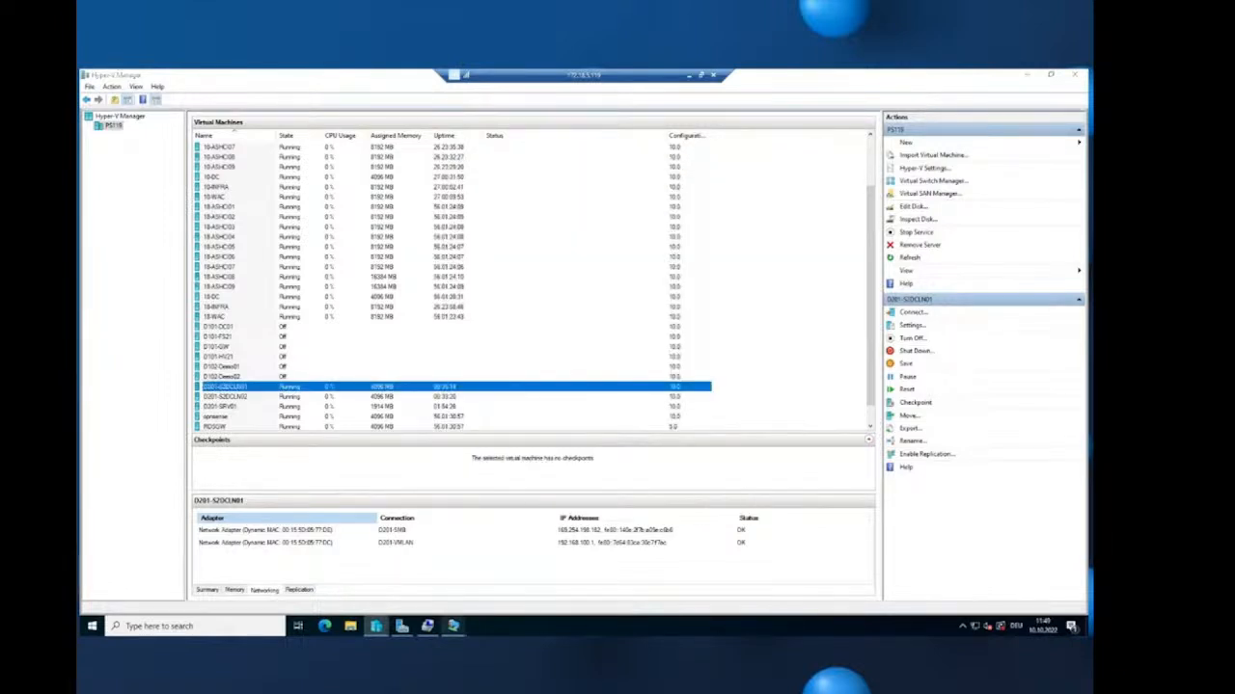
- Open the SMB adapter's properties from D201-S2DCLN01's network connections
{"action": "mouse_move", "coordinate": [453, 625]}
{"action": "left_click", "coordinate": [450, 577]}
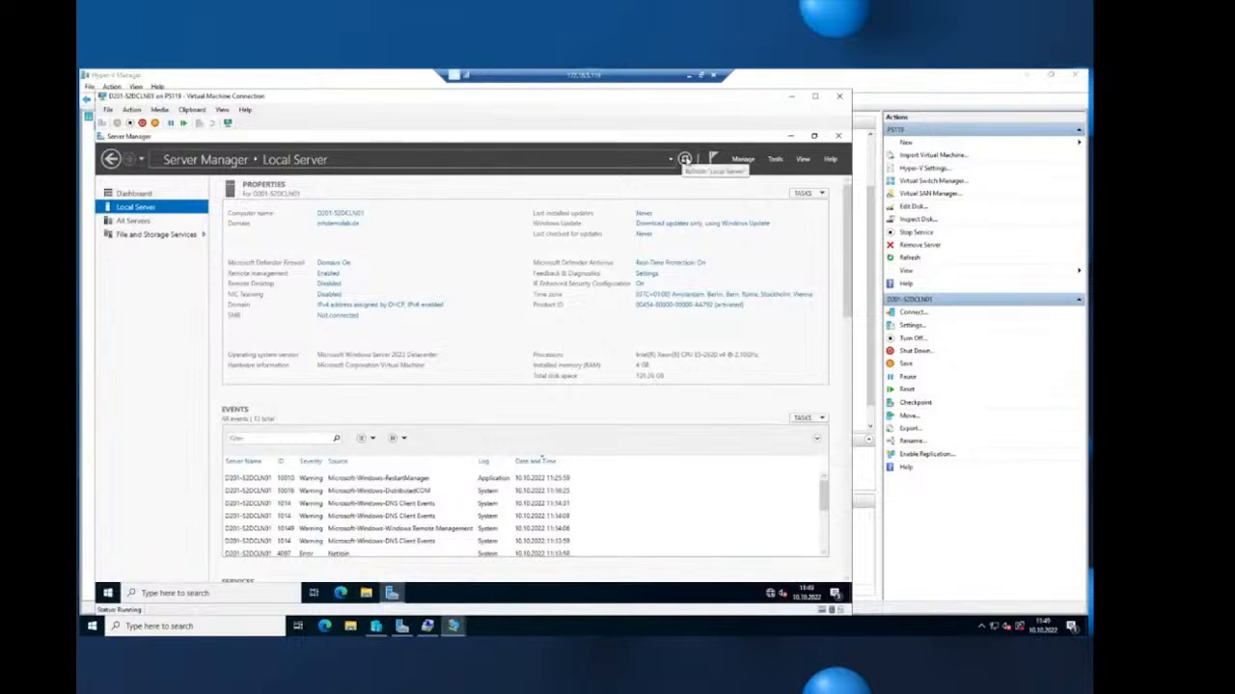
{"action": "left_click", "coordinate": [684, 159]}
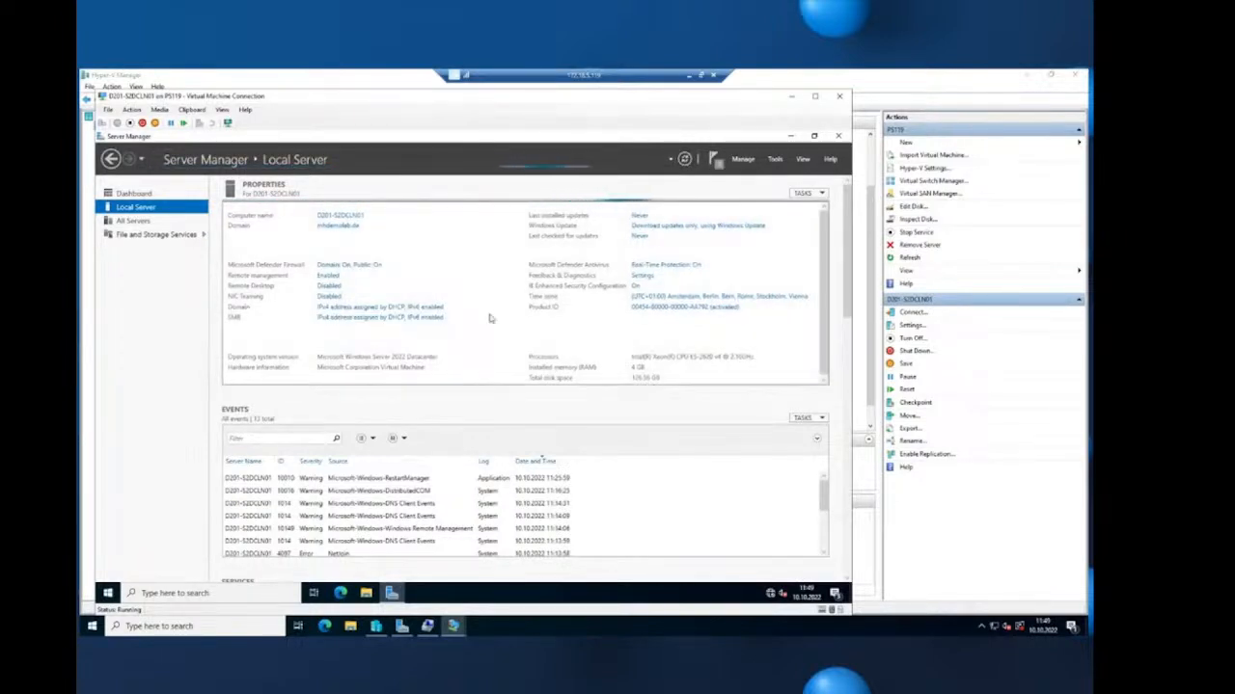
{"action": "left_click", "coordinate": [380, 321]}
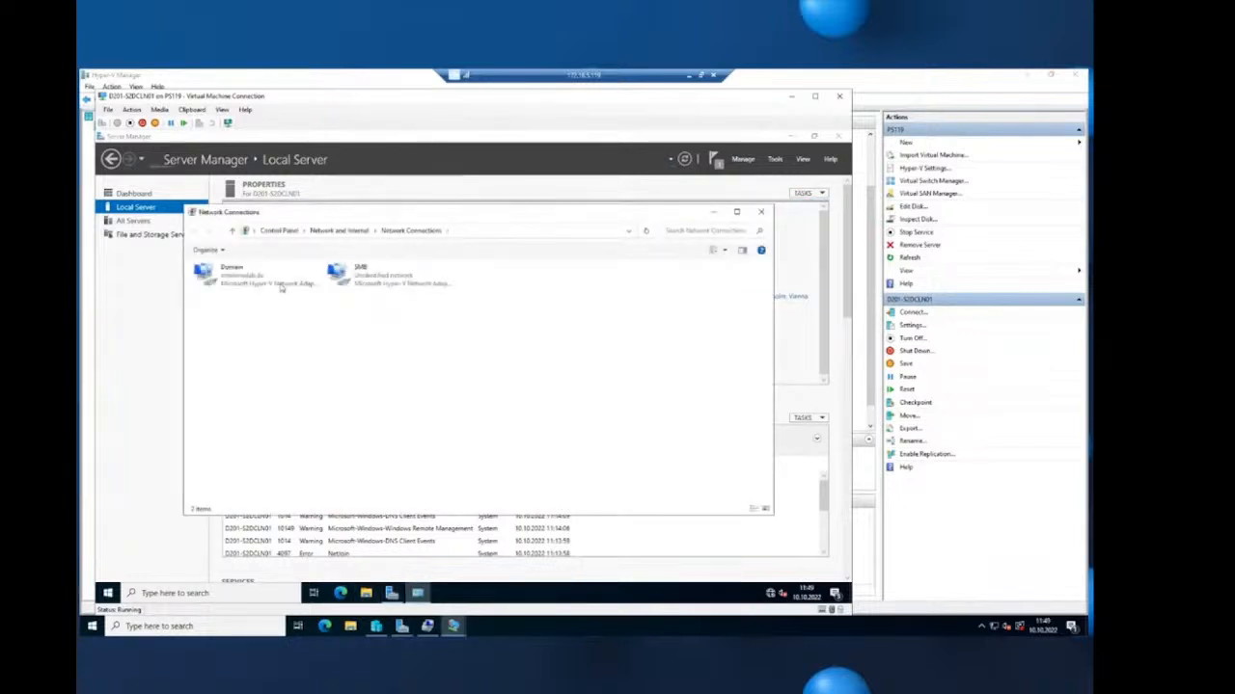
{"action": "right_click", "coordinate": [364, 276]}
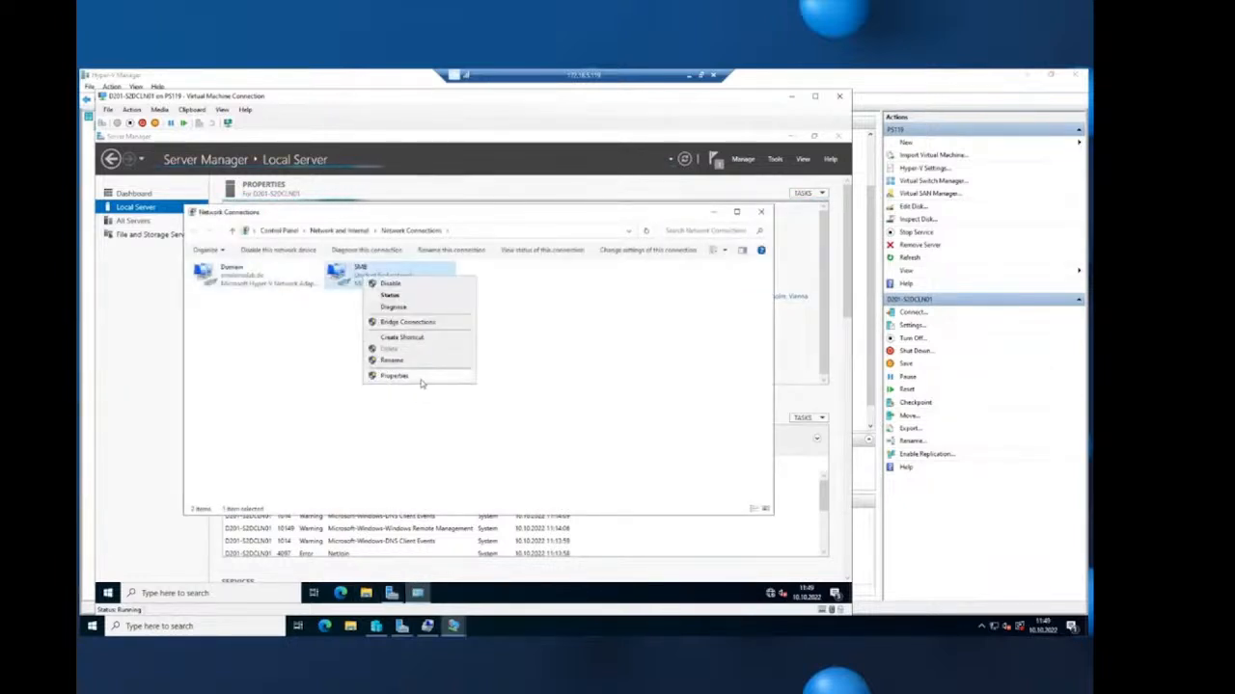
{"action": "left_click", "coordinate": [418, 377]}
- Set the SMB adapter to static IPv4 192.168.101.1 with mask 255.255.255.0
{"action": "left_click", "coordinate": [278, 371]}
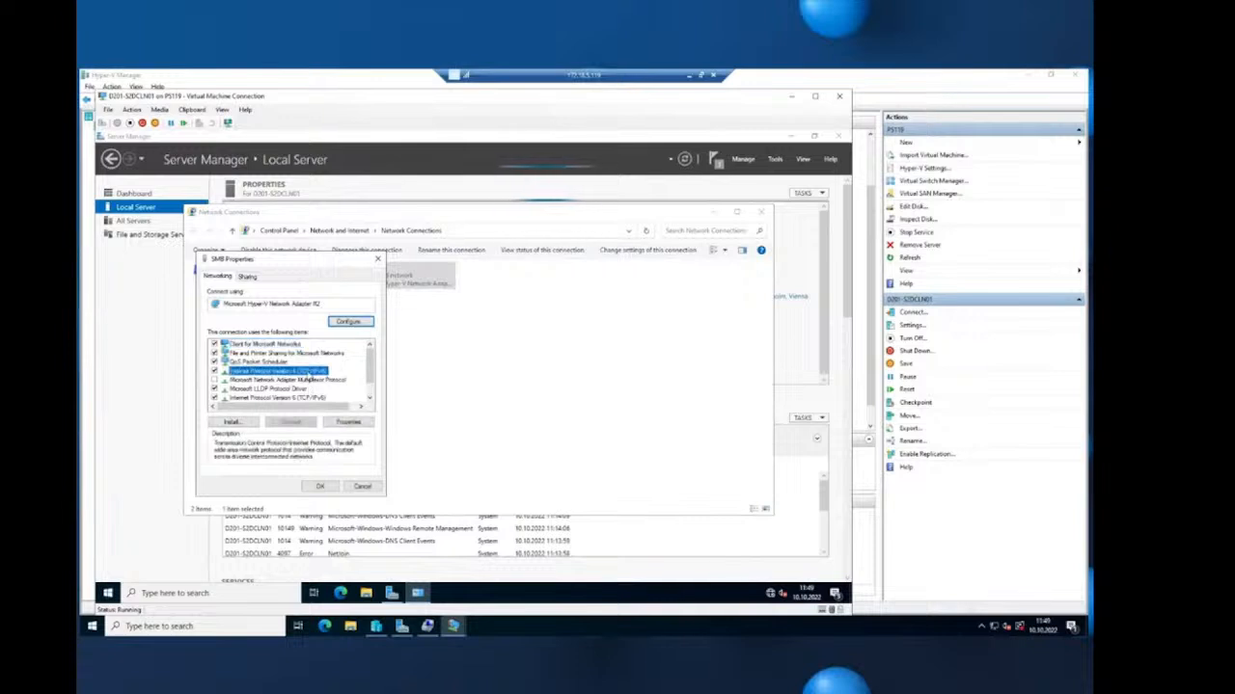
{"action": "double_click", "coordinate": [278, 371]}
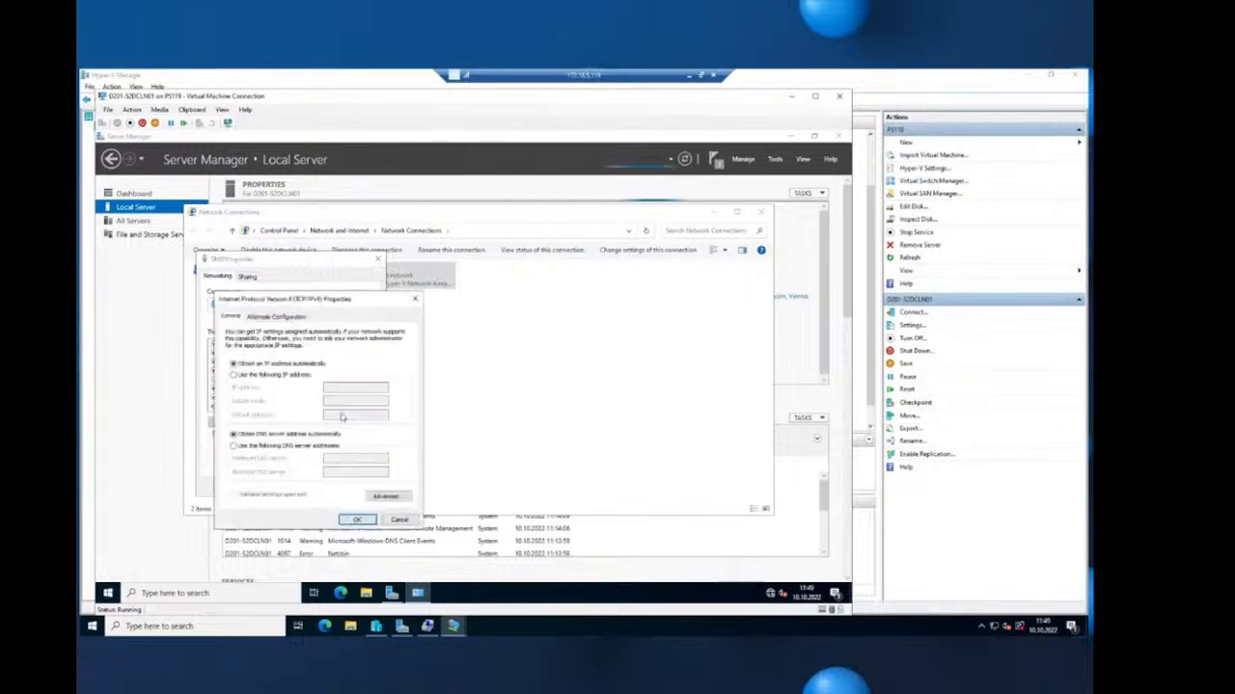
{"action": "left_click", "coordinate": [277, 373]}
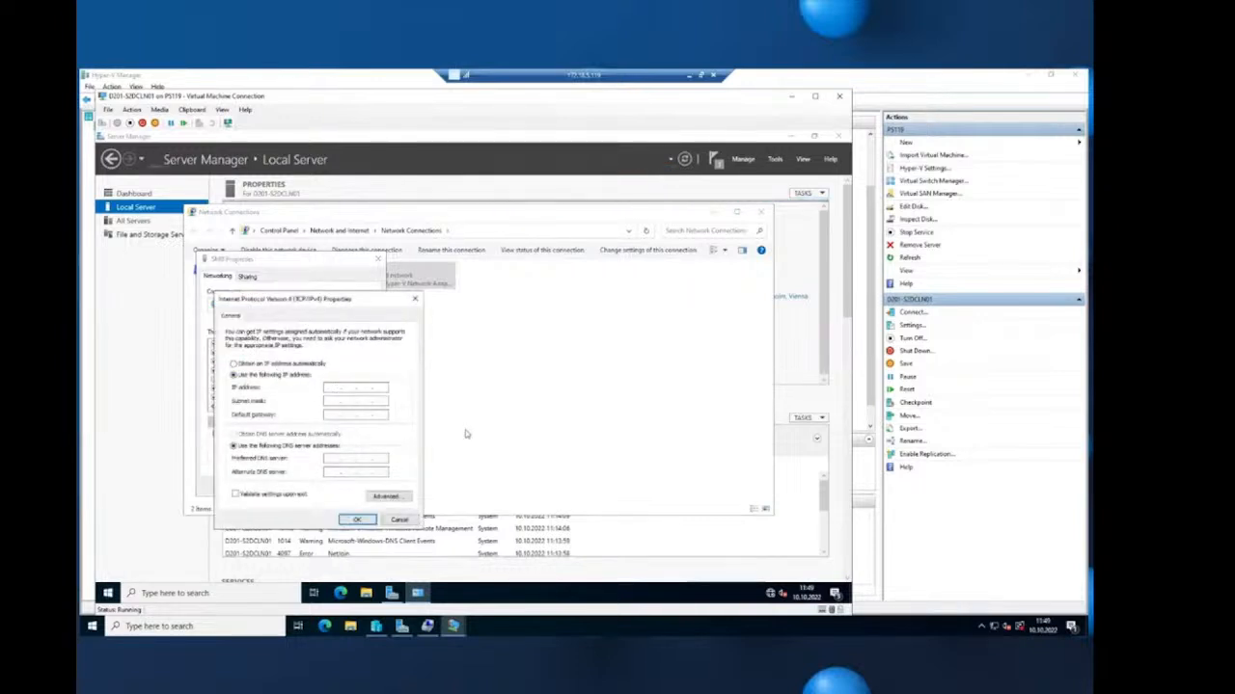
{"action": "type", "text": "192 . "}
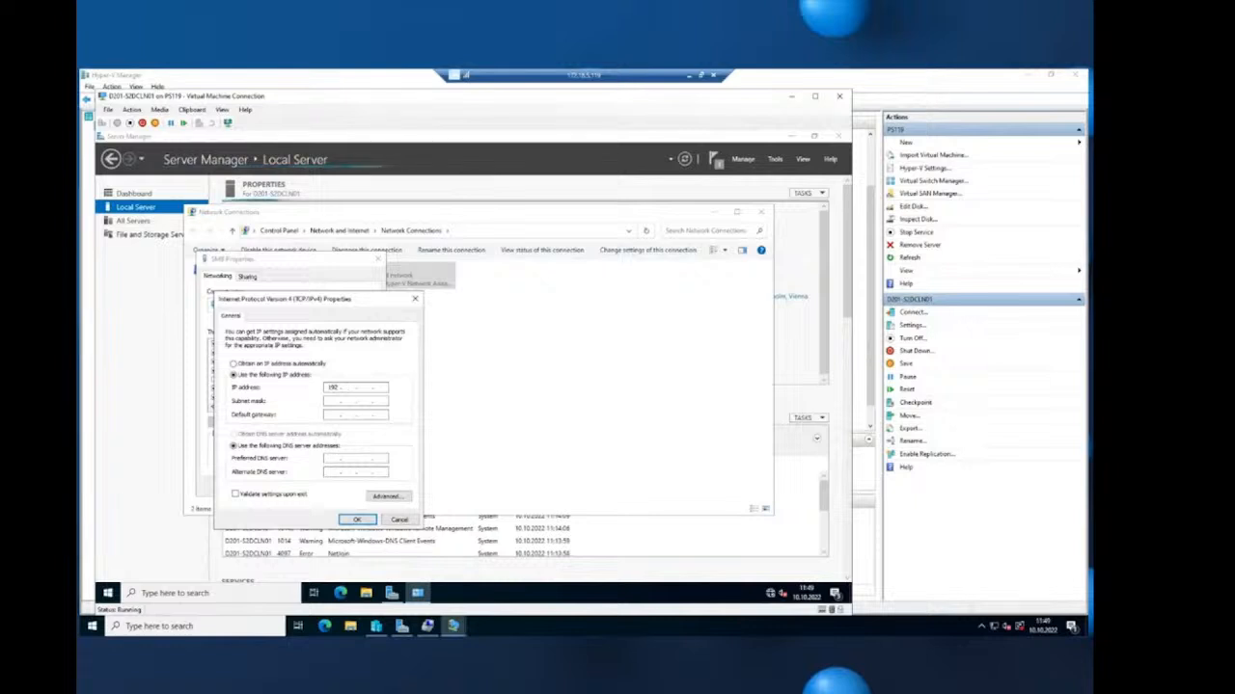
{"action": "type", "text": "168"}
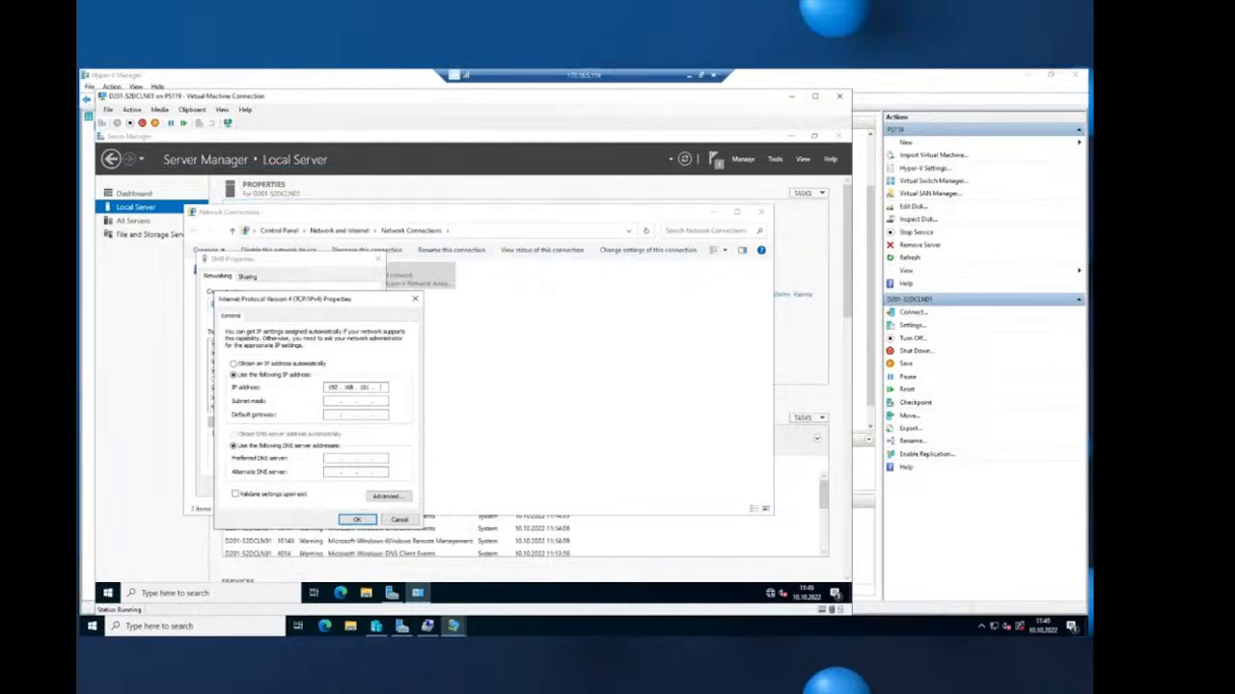
{"action": "key", "text": "Tab"}
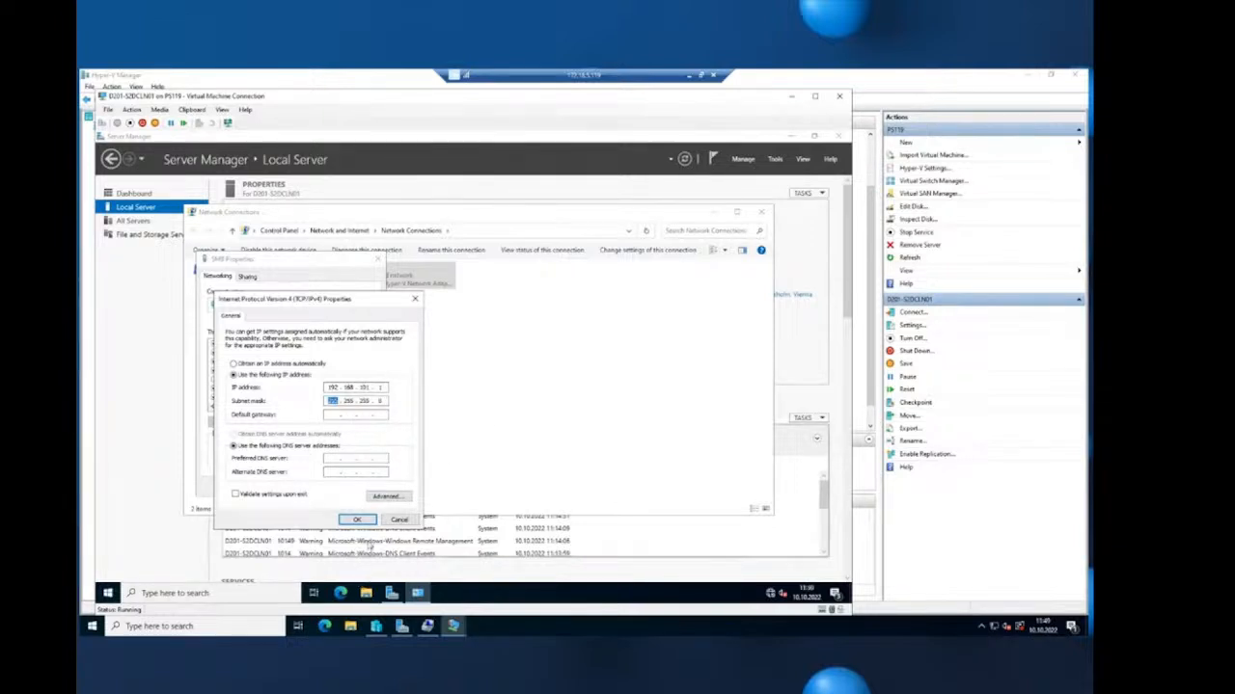
{"action": "left_click", "coordinate": [357, 519]}
{"action": "left_click", "coordinate": [319, 486]}
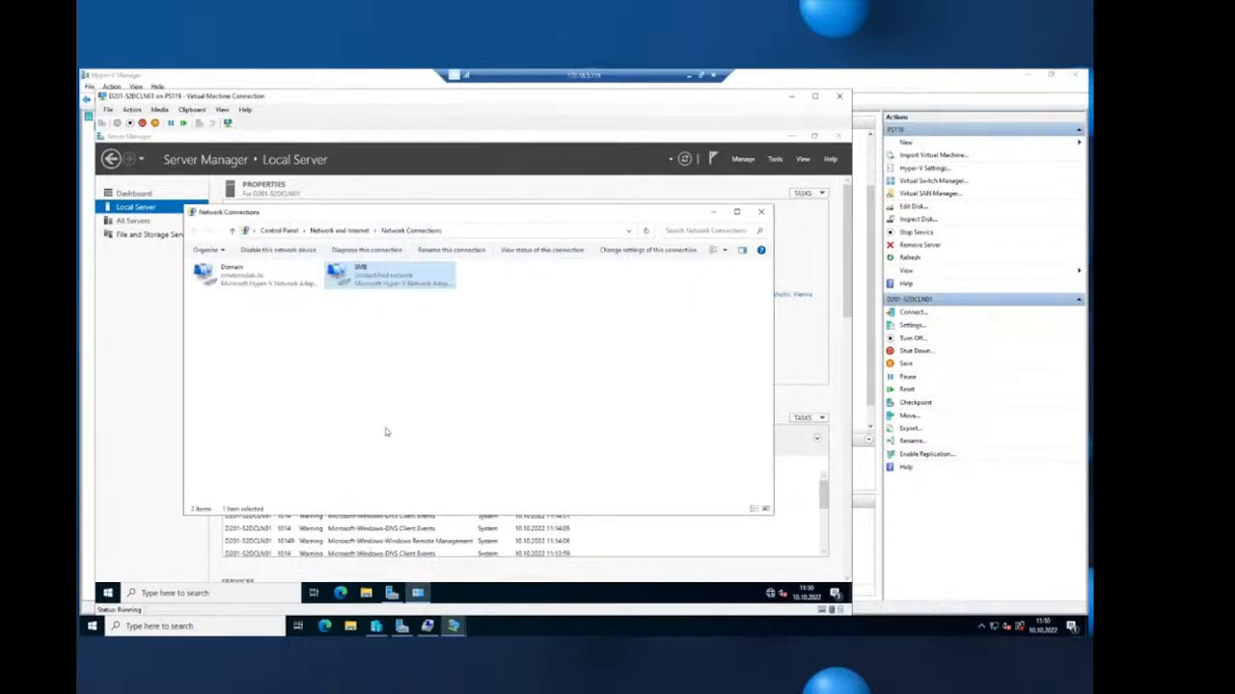
- Switch to the D201-S2DCLN02 console and sign in with the administrator password
{"action": "left_click", "coordinate": [453, 626]}
{"action": "left_click", "coordinate": [531, 604]}
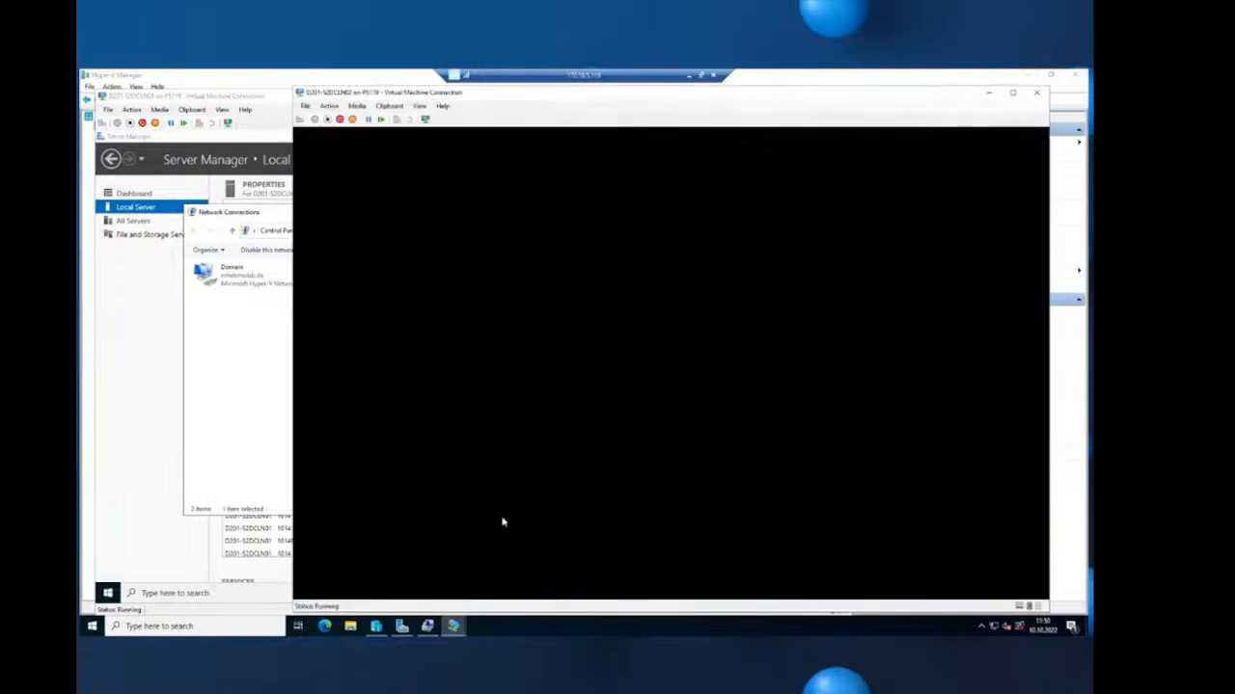
{"action": "left_click", "coordinate": [299, 119]}
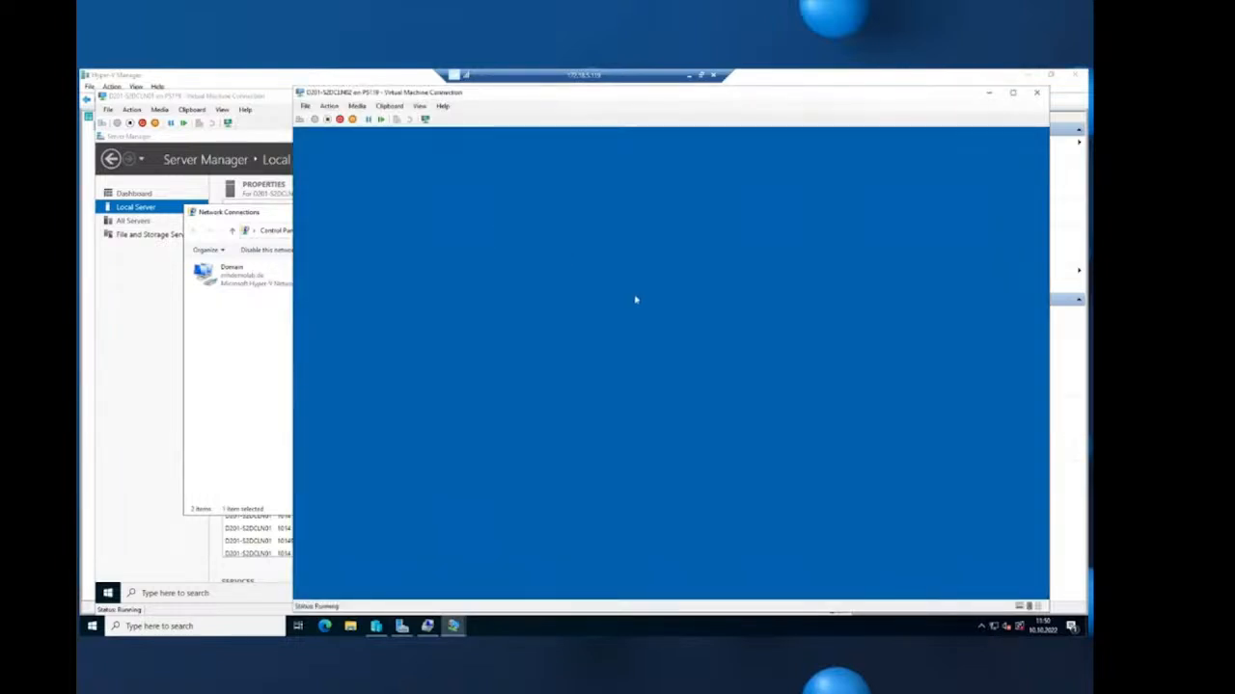
{"action": "type", "text": "•••"}
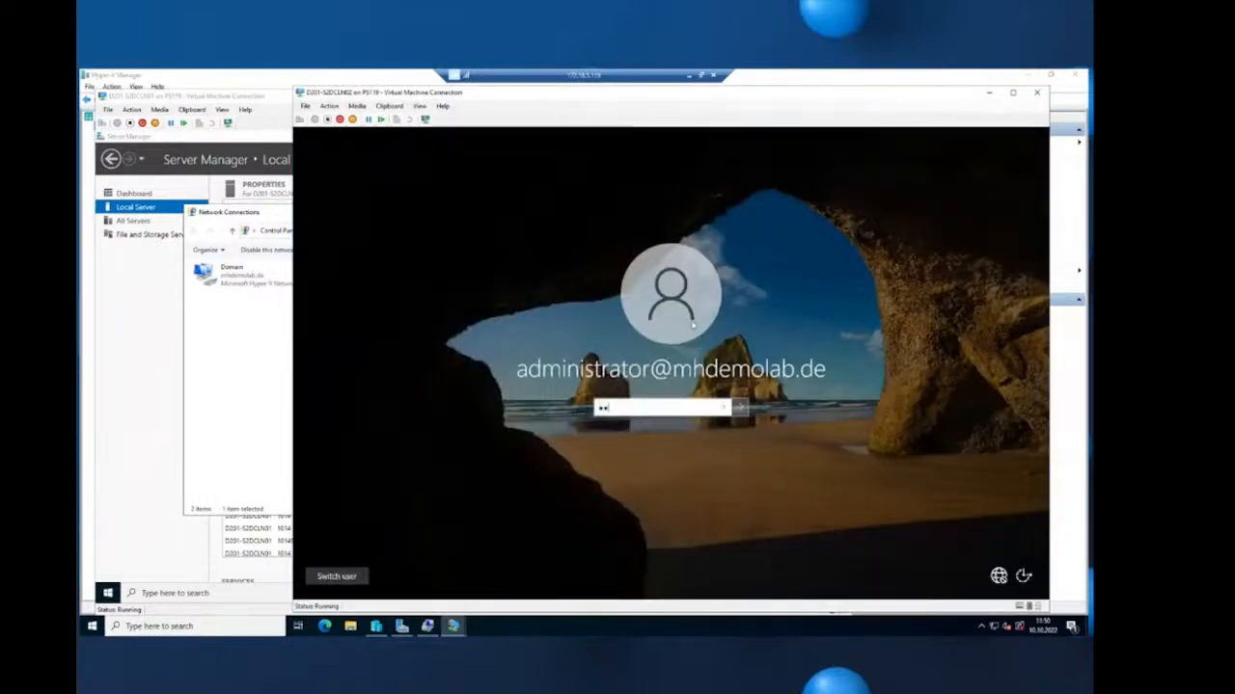
{"action": "key", "text": "Return"}
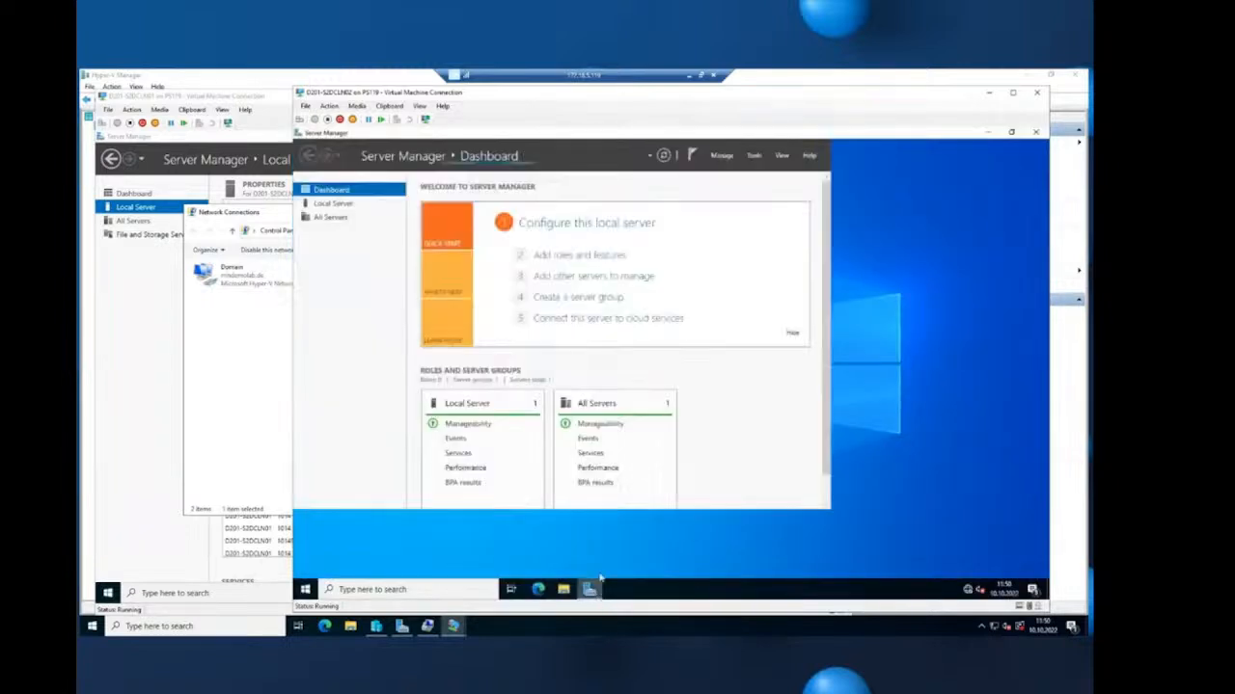
- Open the SMB adapter's properties from D201-S2DCLN02's Local Server network connections
{"action": "left_click", "coordinate": [585, 226]}
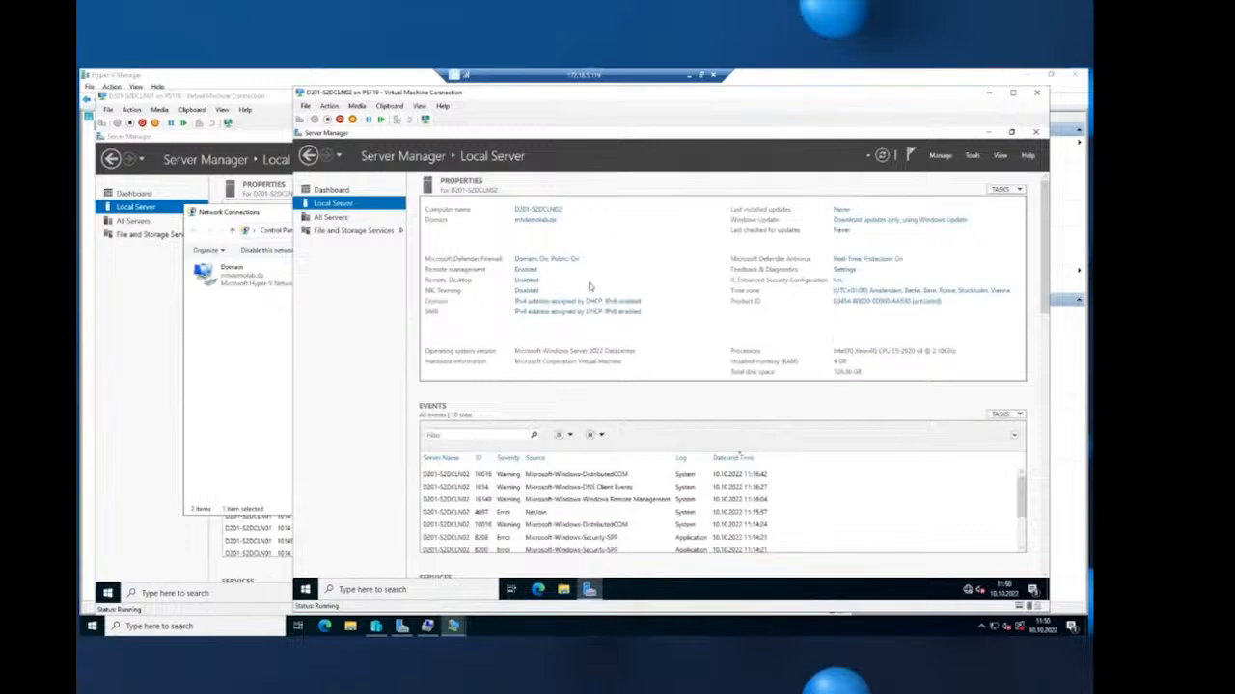
{"action": "left_click", "coordinate": [602, 315]}
{"action": "left_click", "coordinate": [551, 279]}
{"action": "right_click", "coordinate": [551, 279]}
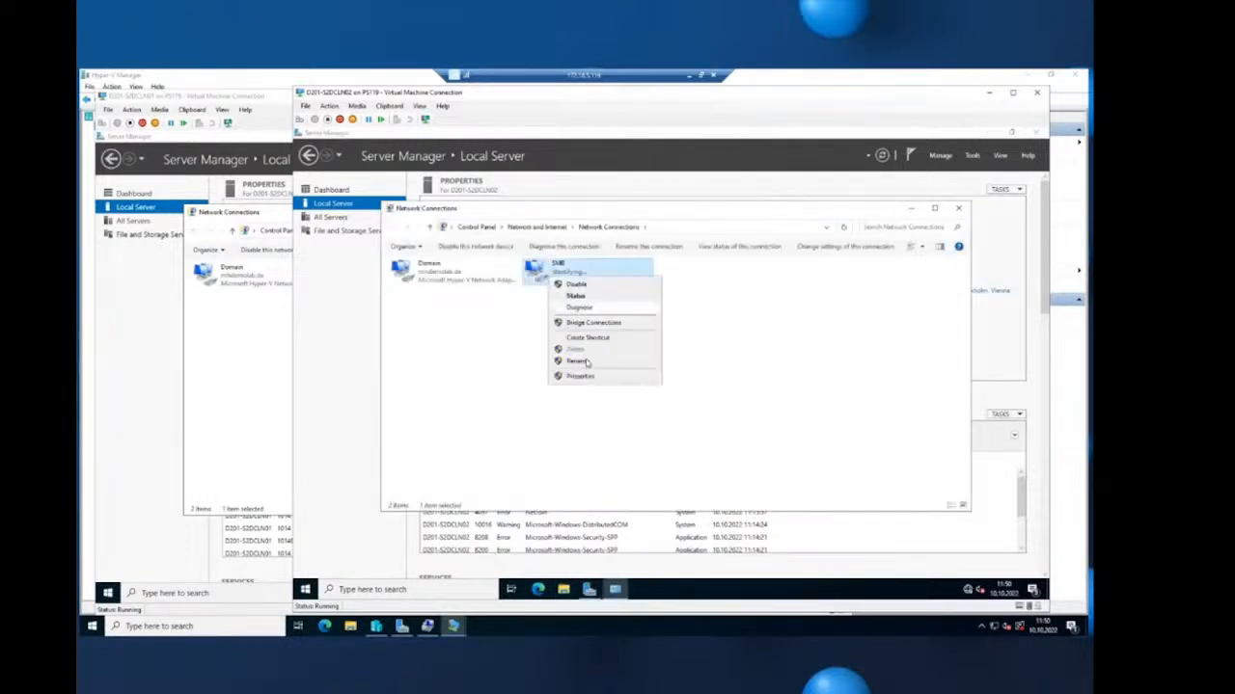
{"action": "left_click", "coordinate": [583, 376]}
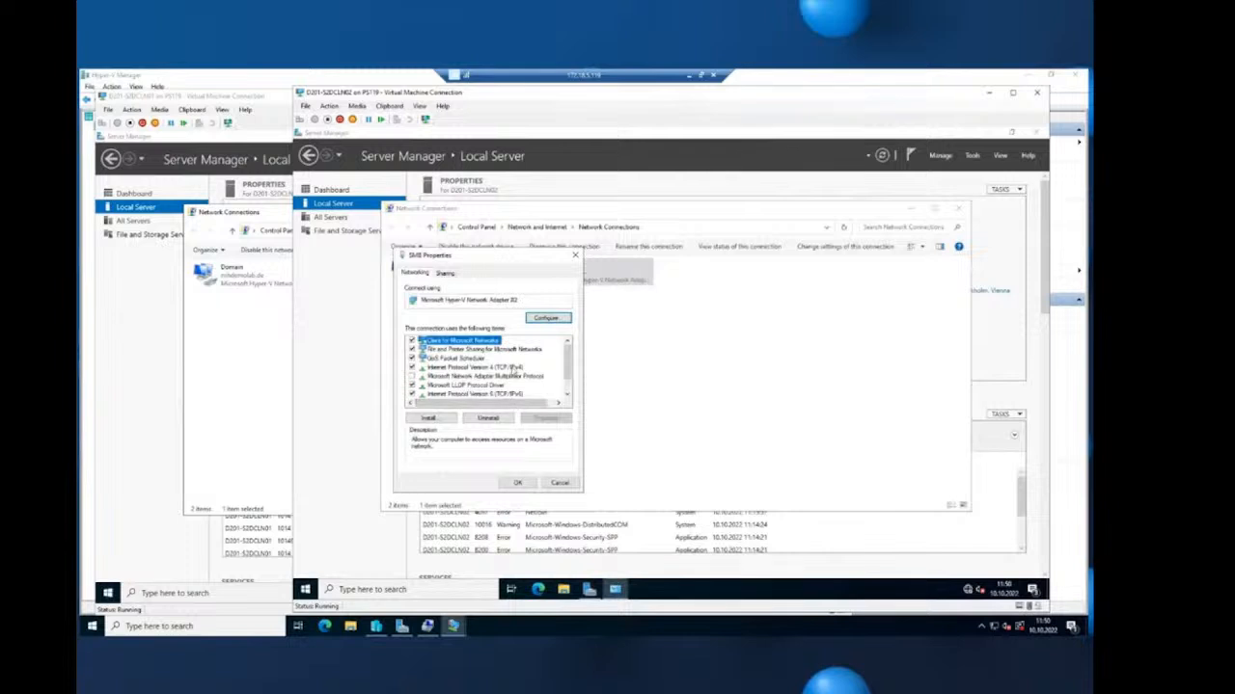
- Set the SMB adapter to static IPv4 192.168.101.2 with mask 255.255.255.0
{"action": "left_click", "coordinate": [514, 369]}
{"action": "left_click", "coordinate": [549, 419]}
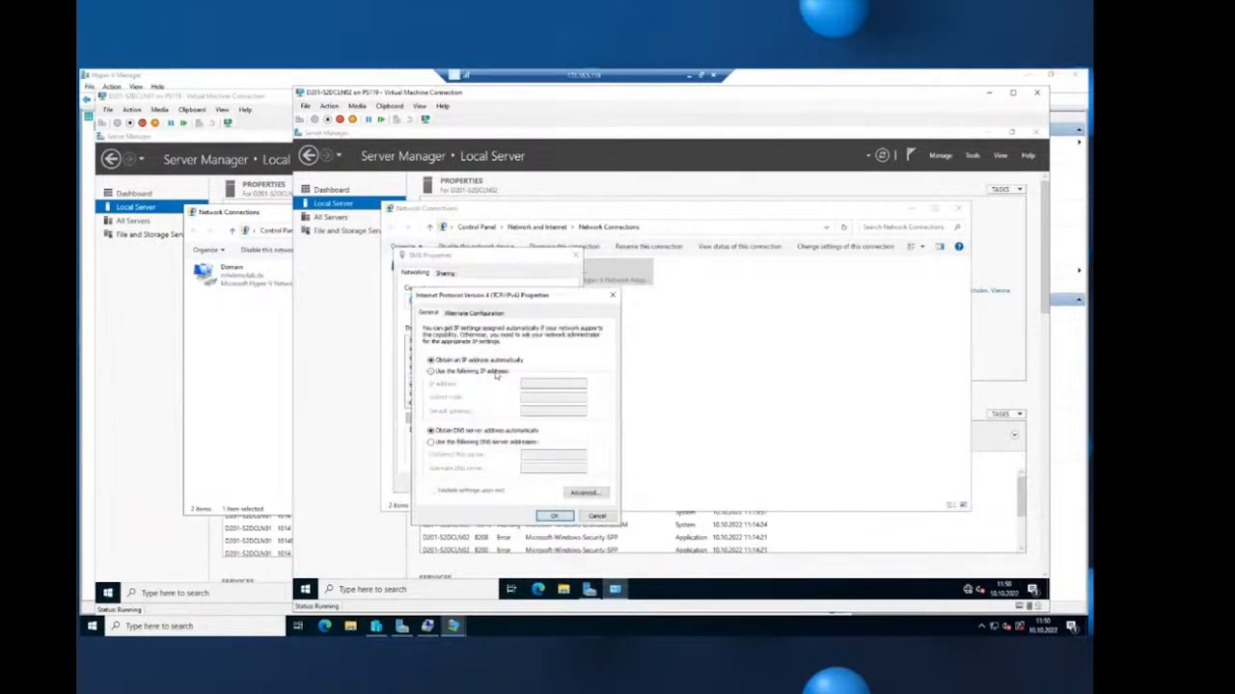
{"action": "left_click", "coordinate": [496, 373]}
{"action": "type", "text": "19"}
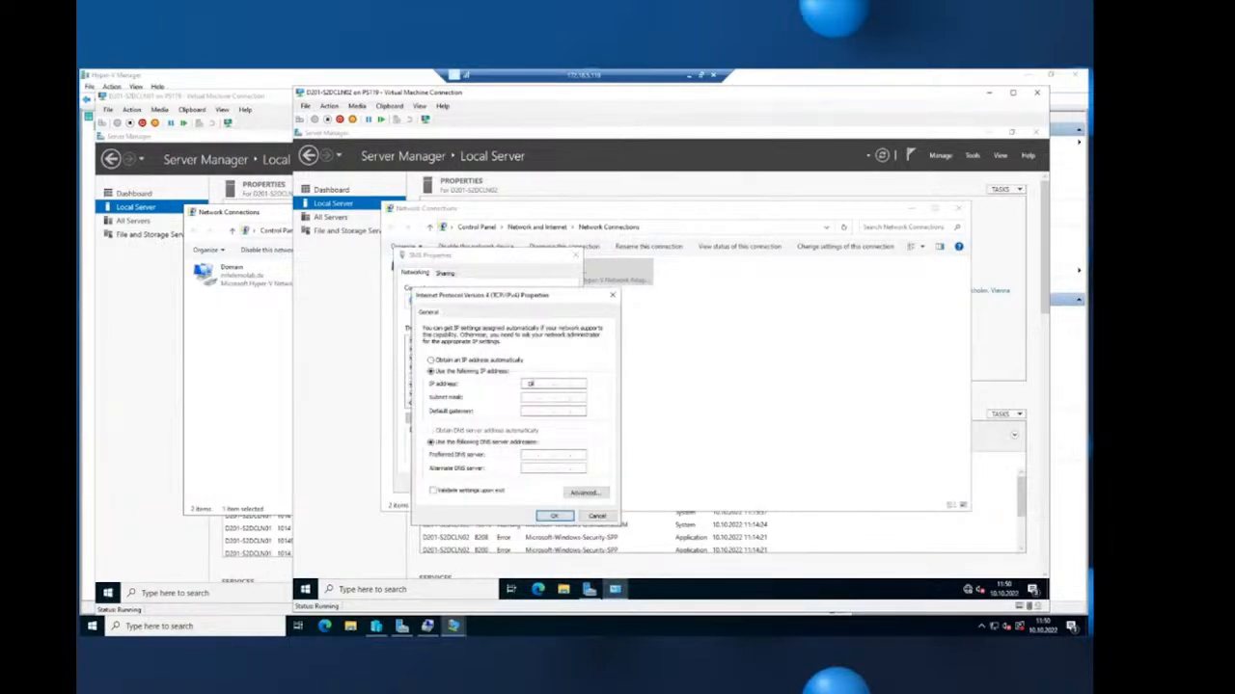
{"action": "type", "text": "2 . 168 . 101 . 2"}
{"action": "key", "text": "Tab"}
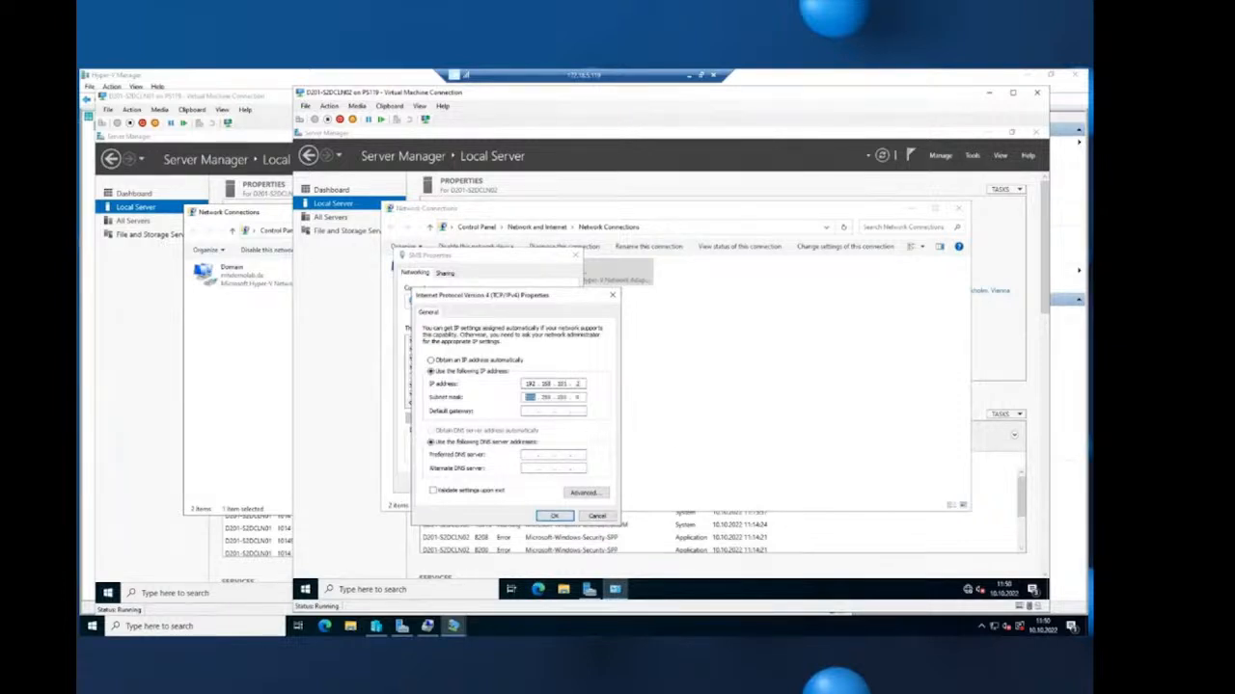
{"action": "left_click", "coordinate": [555, 516]}
{"action": "left_click", "coordinate": [518, 483]}
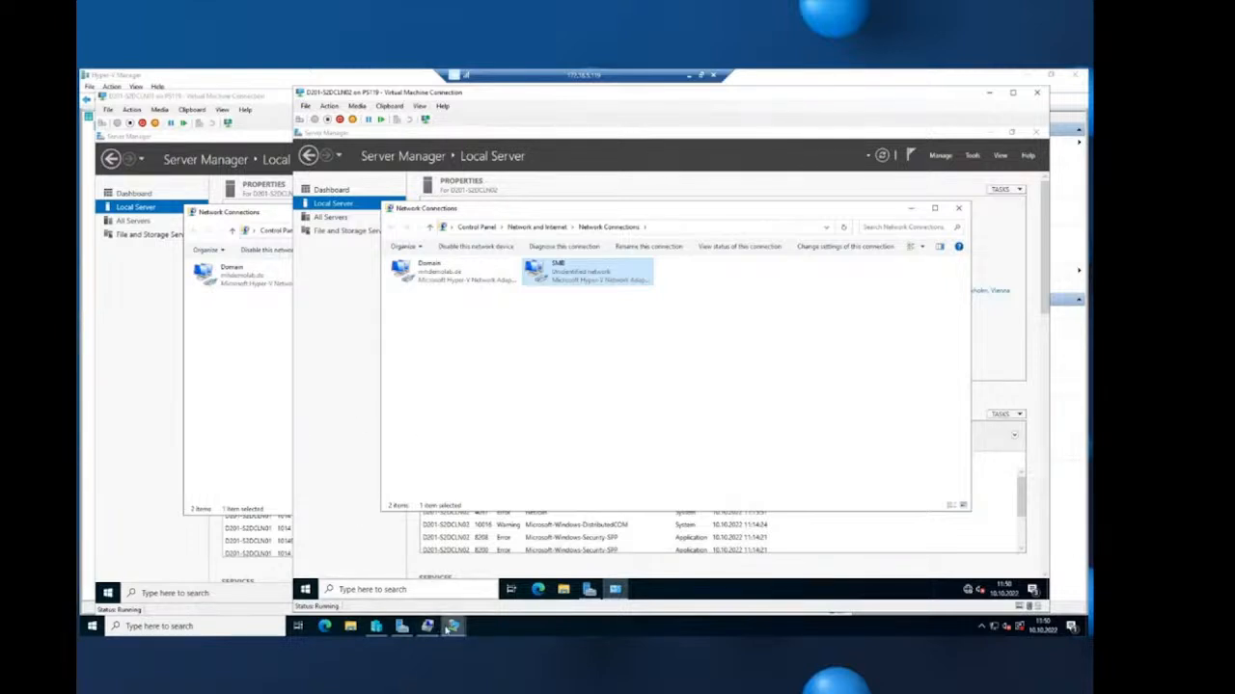
{"action": "mouse_move", "coordinate": [447, 628]}
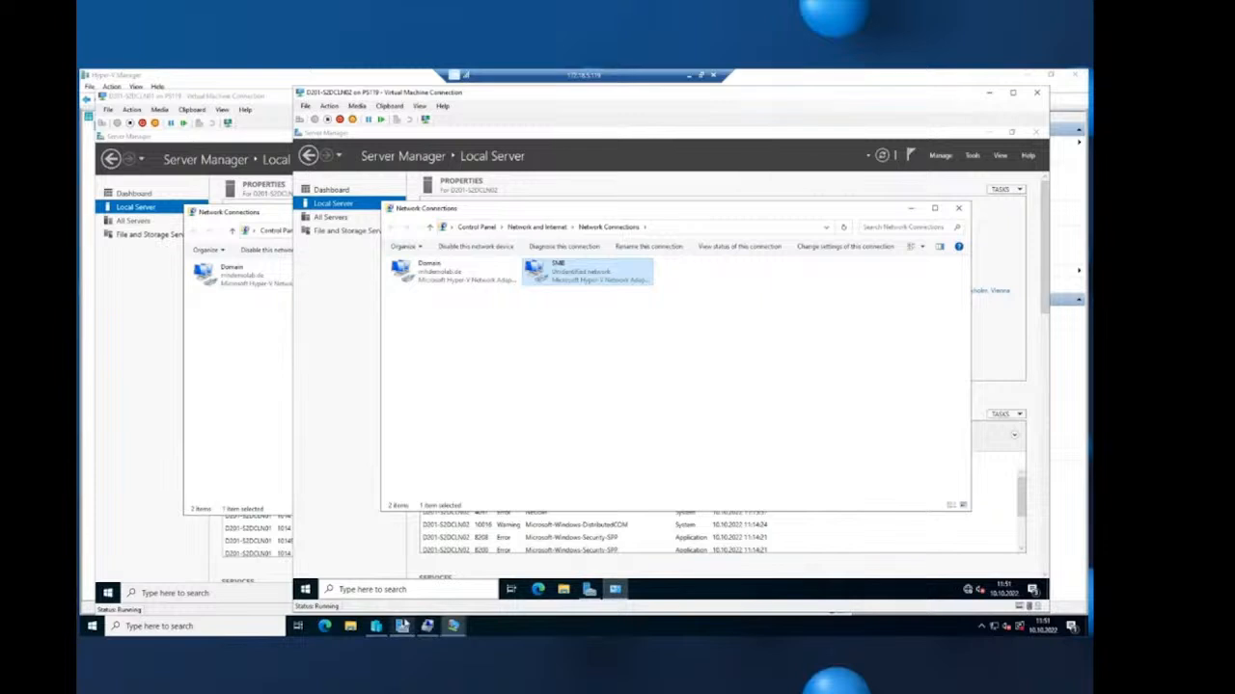
- Add a new network adapter on the D201-LiveMig switch to D201-S2DCLN01
{"action": "left_click", "coordinate": [375, 626]}
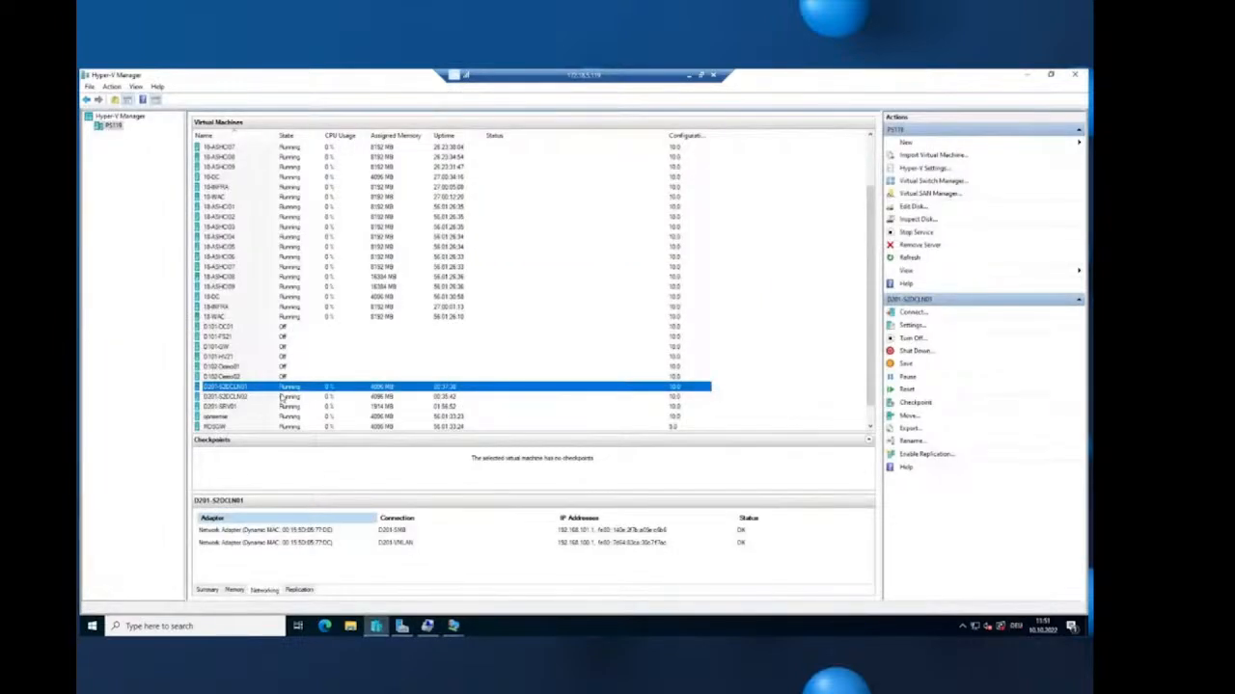
{"action": "right_click", "coordinate": [282, 390]}
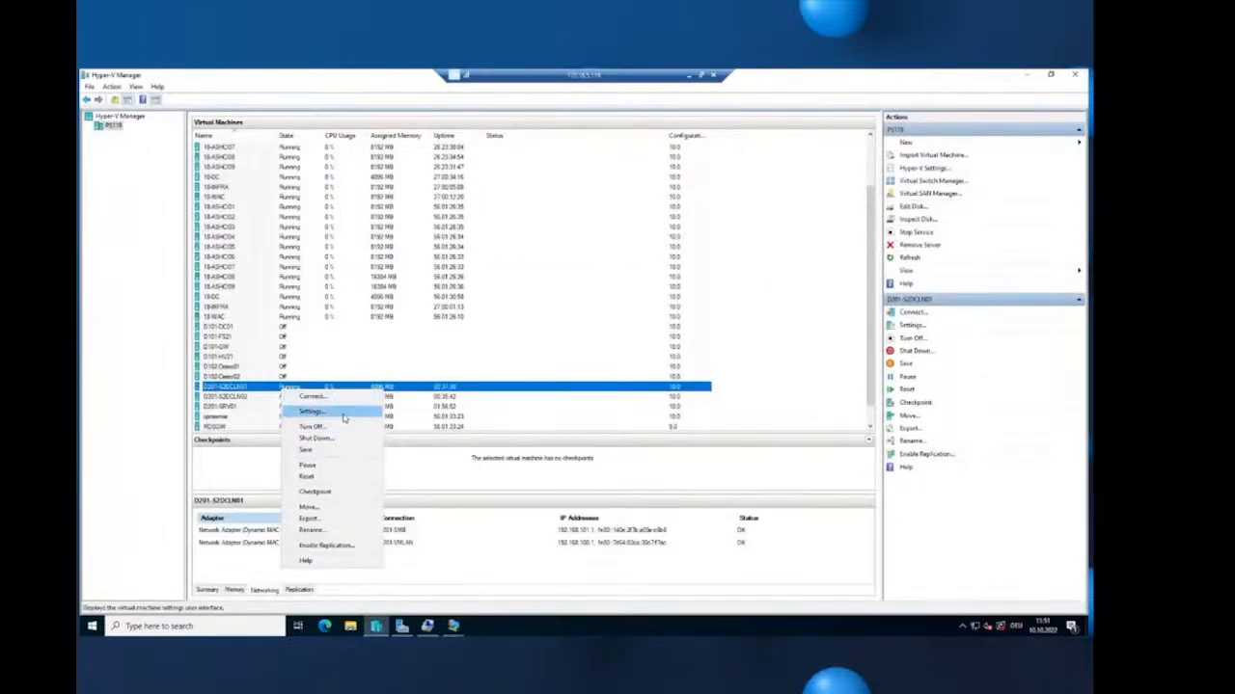
{"action": "left_click", "coordinate": [311, 411]}
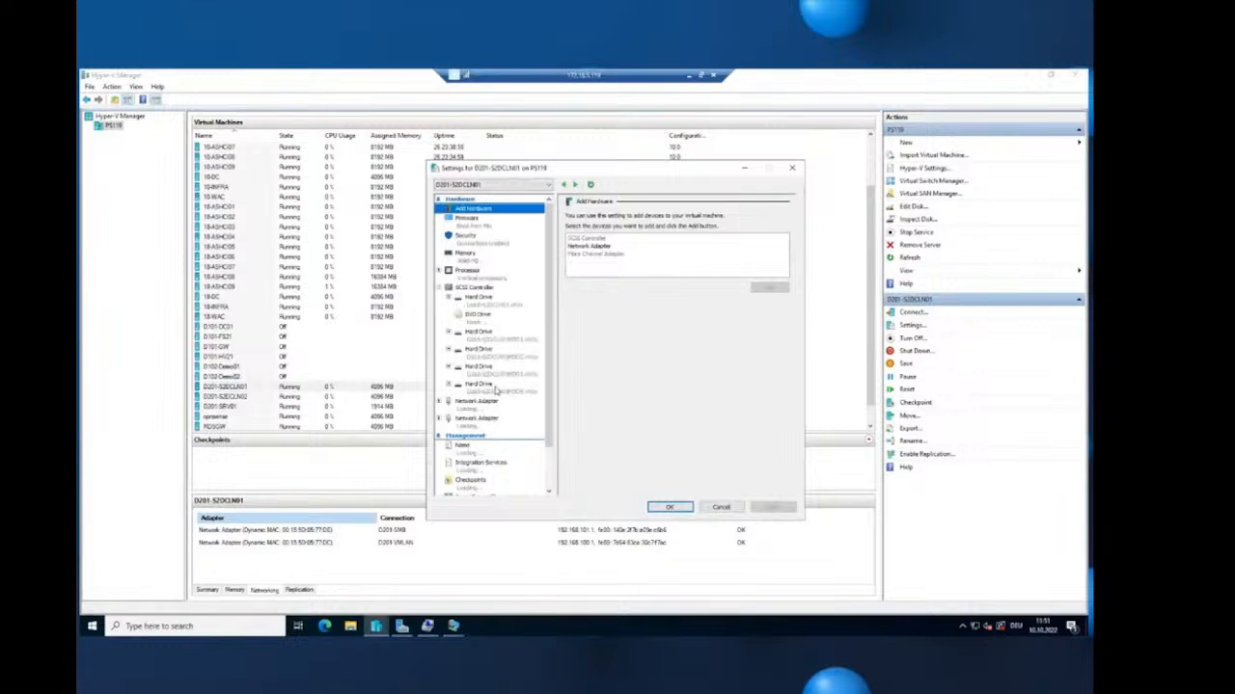
{"action": "left_click", "coordinate": [590, 246]}
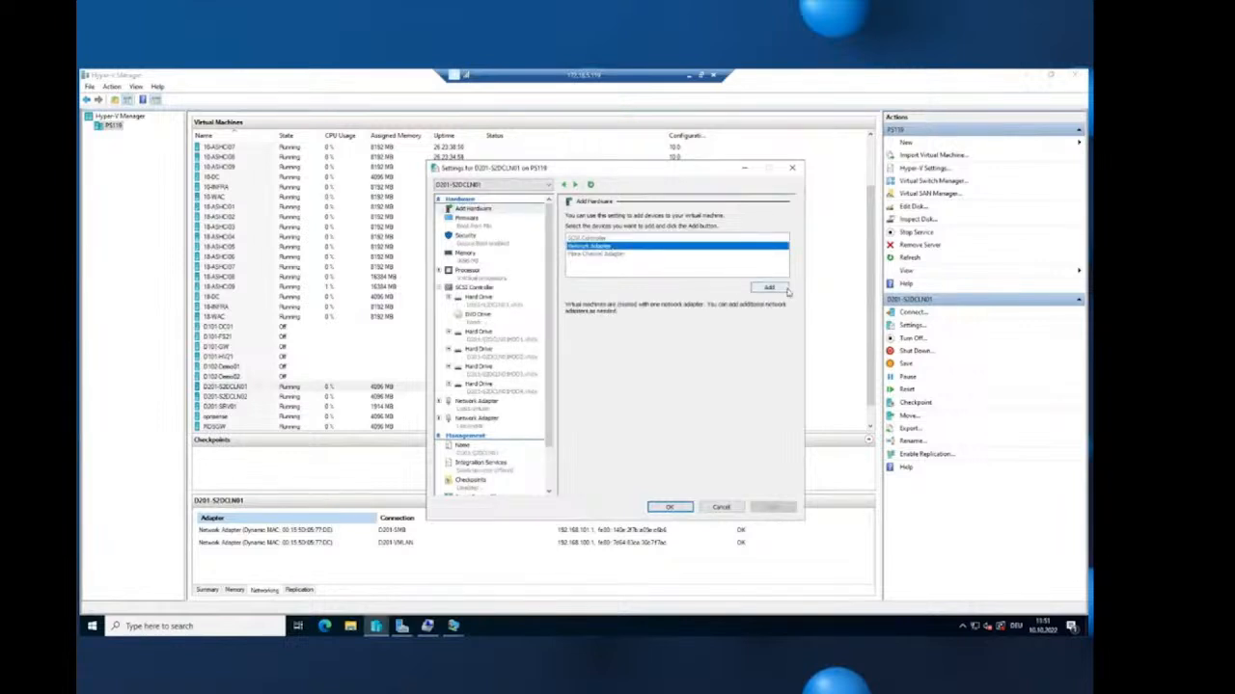
{"action": "left_click", "coordinate": [785, 291]}
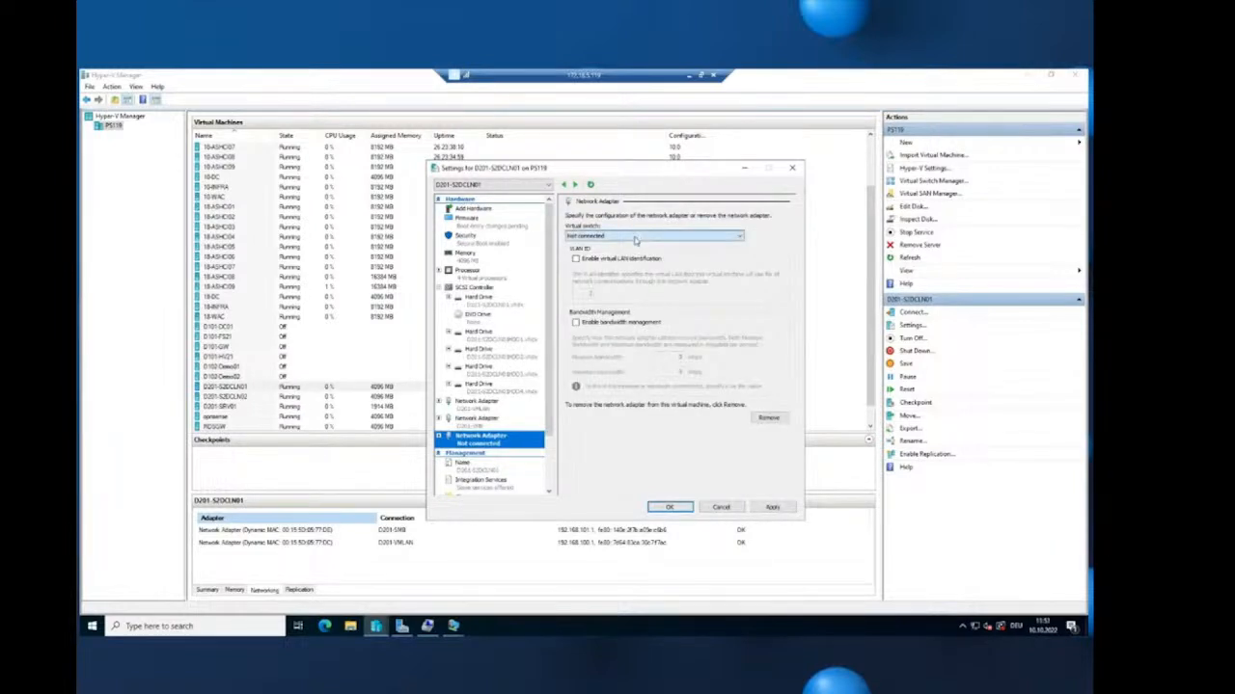
{"action": "left_click", "coordinate": [635, 240]}
{"action": "left_click", "coordinate": [620, 312]}
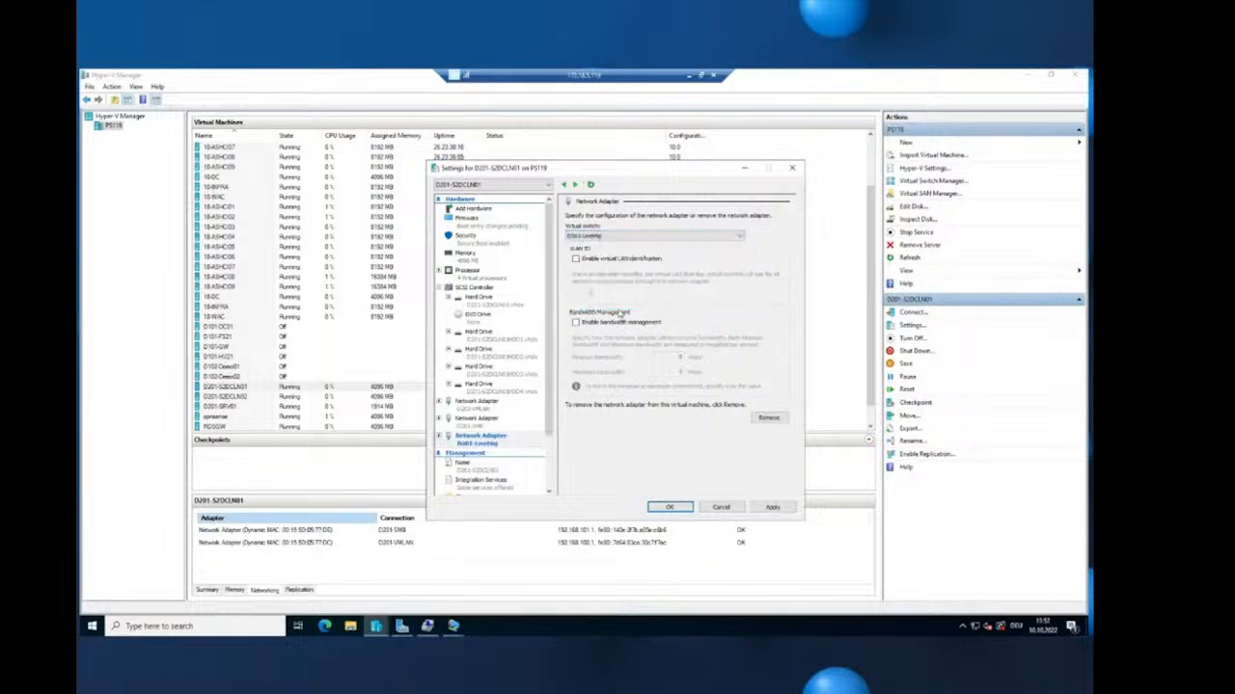
{"action": "left_click", "coordinate": [773, 507]}
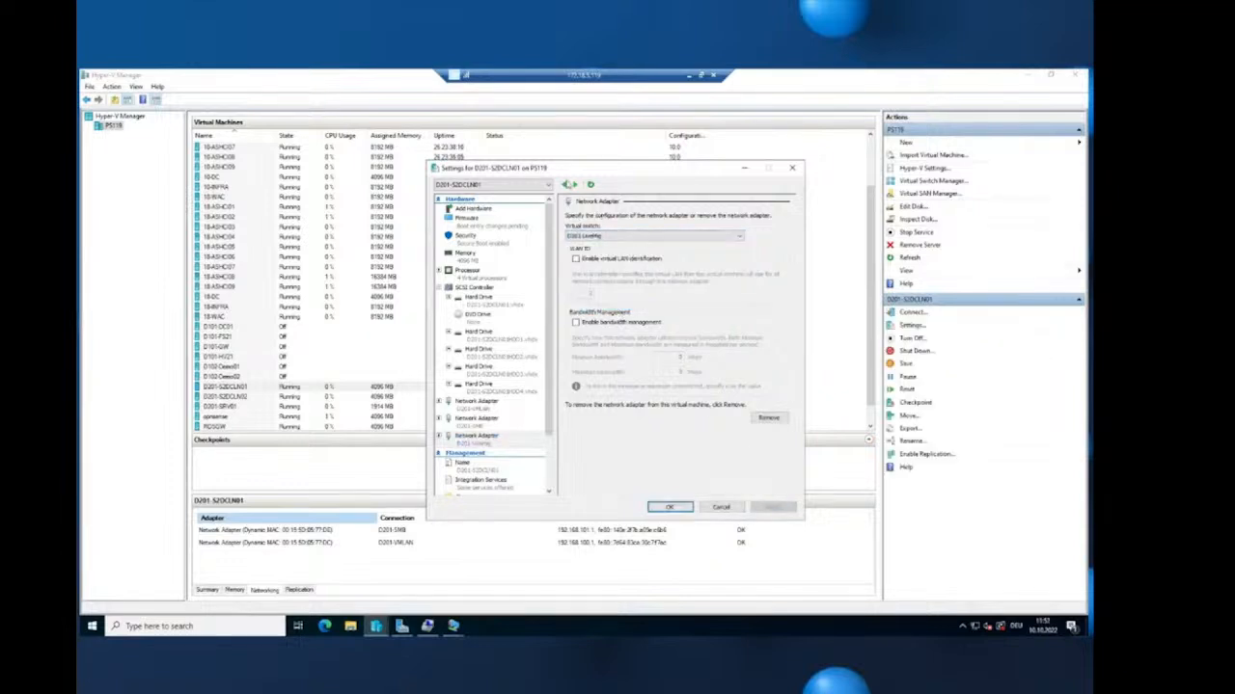
- Add a D201-LiveMig network adapter to D201-S2DCLN02 as well and save the settings
{"action": "left_click", "coordinate": [575, 184]}
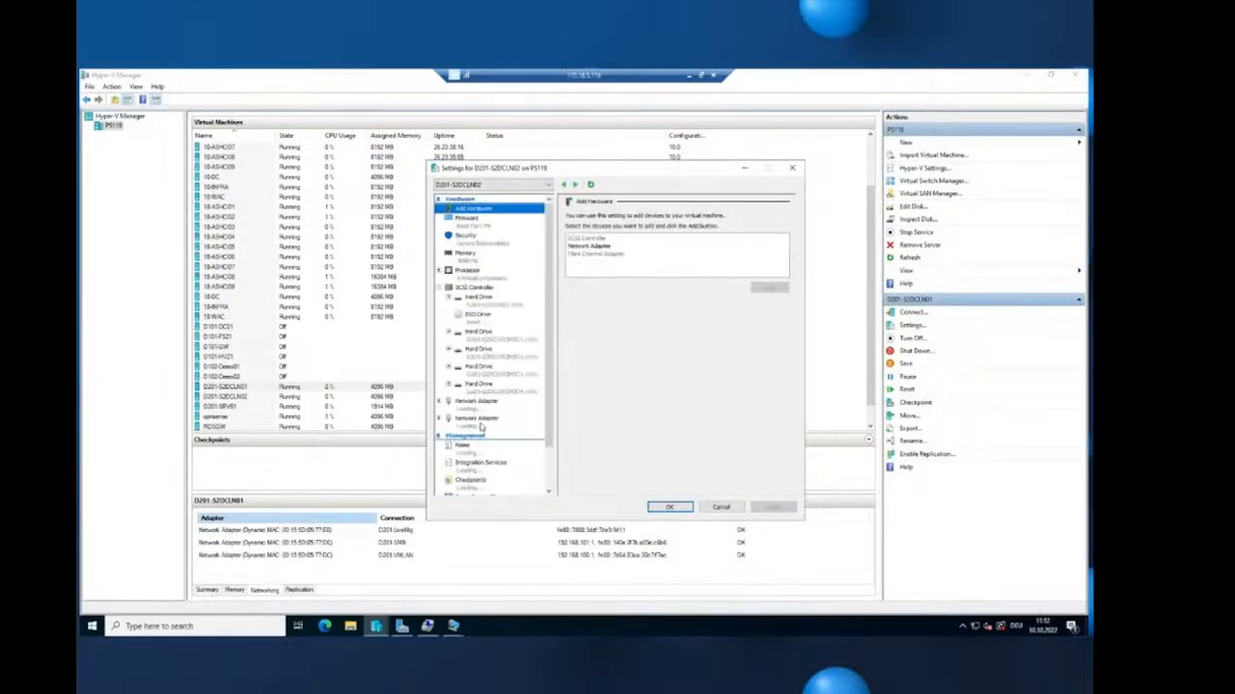
{"action": "left_click", "coordinate": [632, 247]}
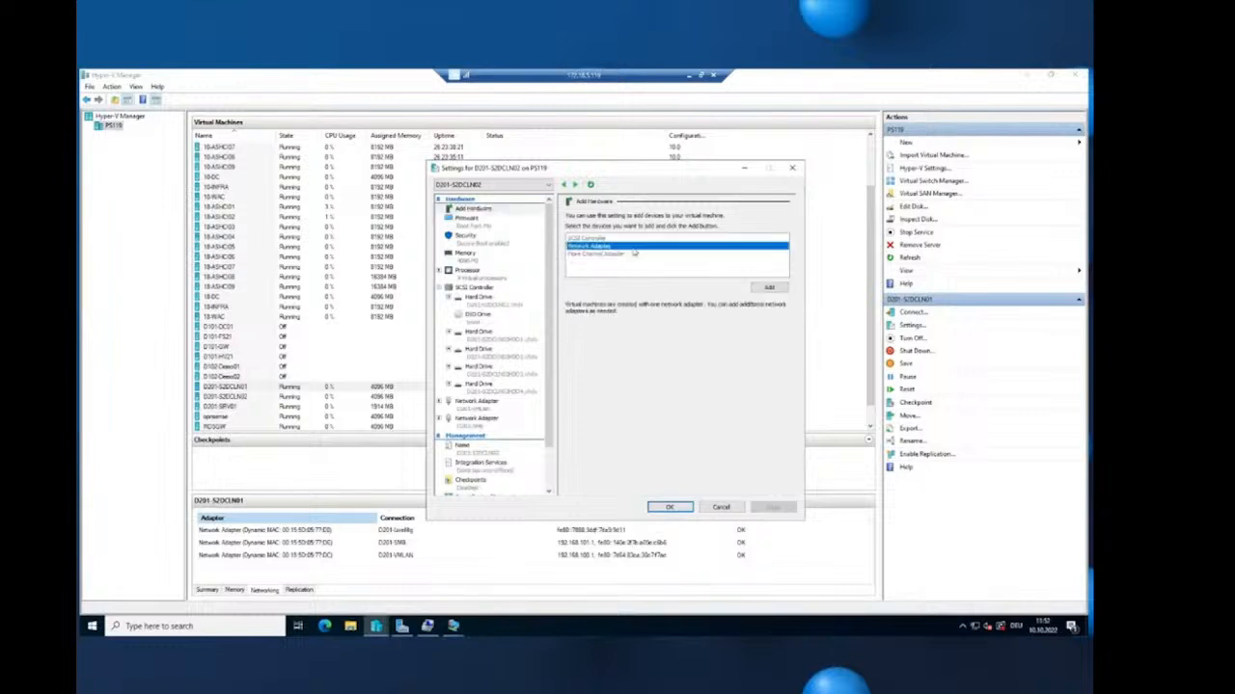
{"action": "left_click", "coordinate": [769, 287]}
{"action": "left_click", "coordinate": [665, 236]}
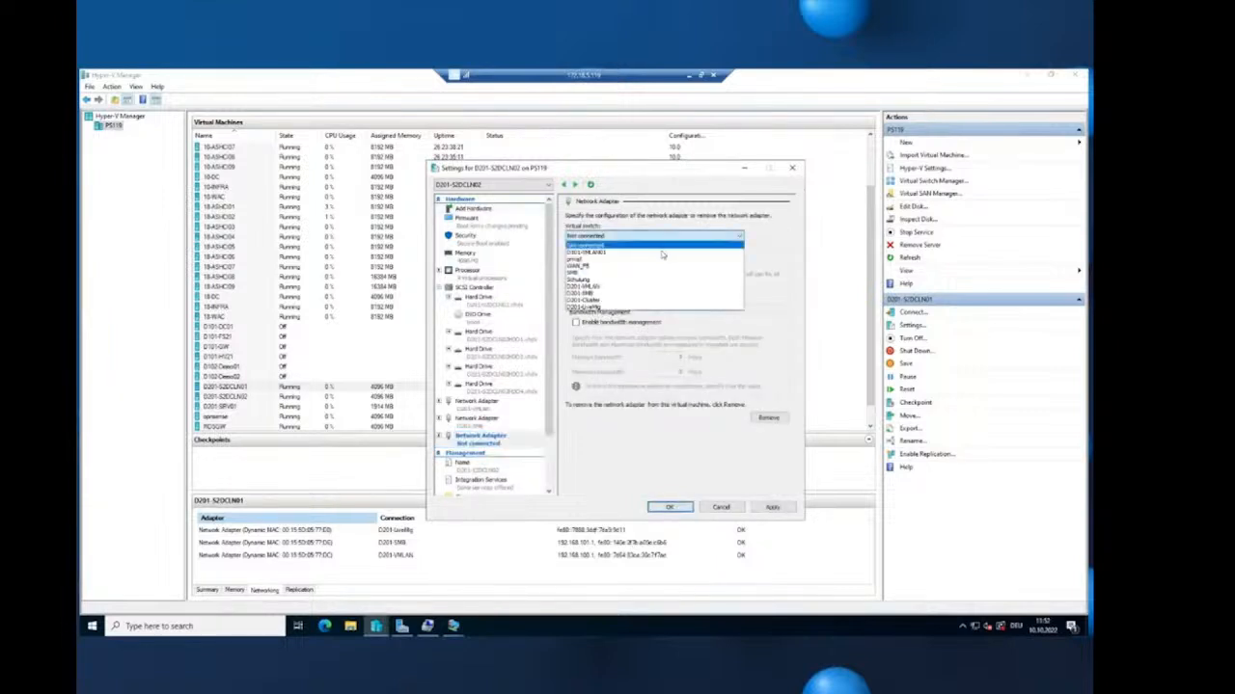
{"action": "left_click", "coordinate": [608, 305]}
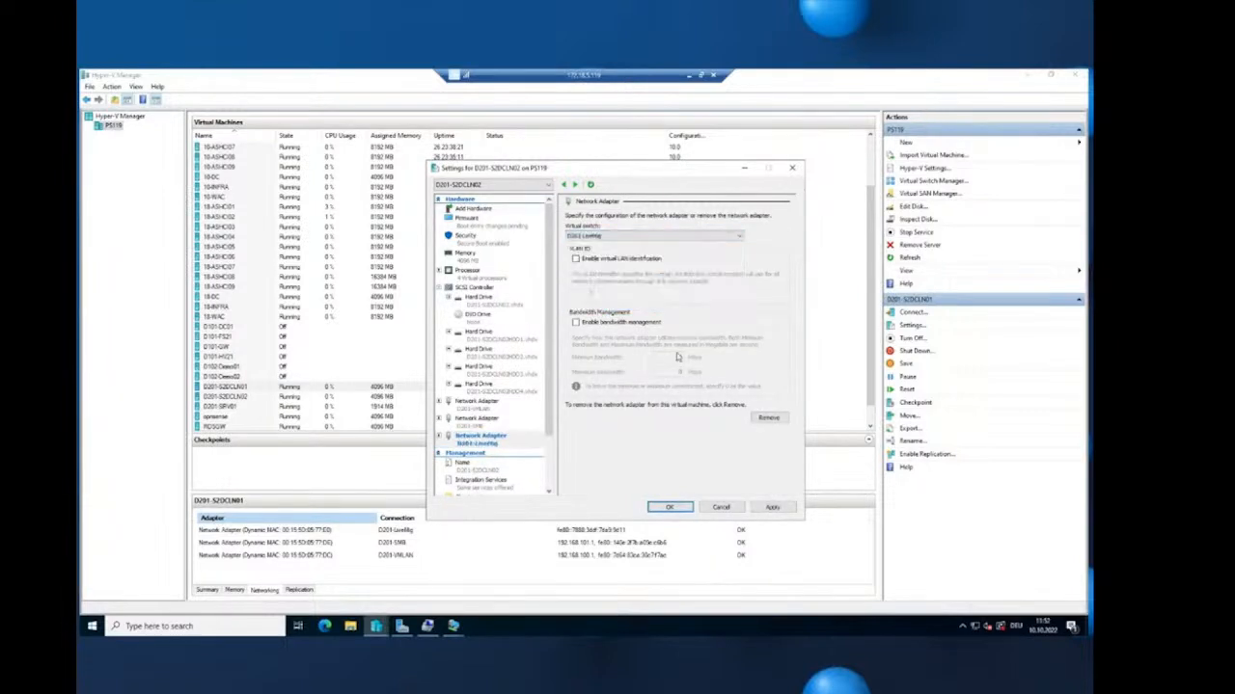
{"action": "left_click", "coordinate": [772, 506]}
{"action": "left_click", "coordinate": [670, 507]}
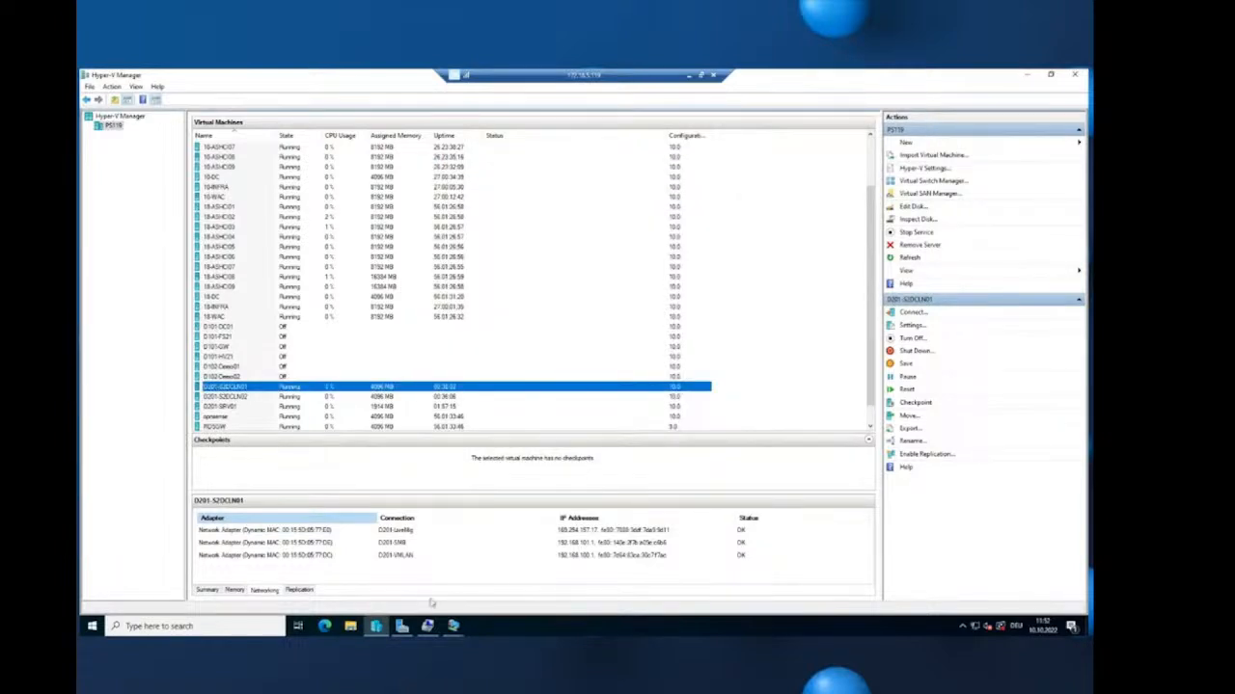
- Rename D201-S2DCLN01's new Ethernet adapter to LiveMig
{"action": "left_click", "coordinate": [453, 626]}
{"action": "left_click", "coordinate": [449, 573]}
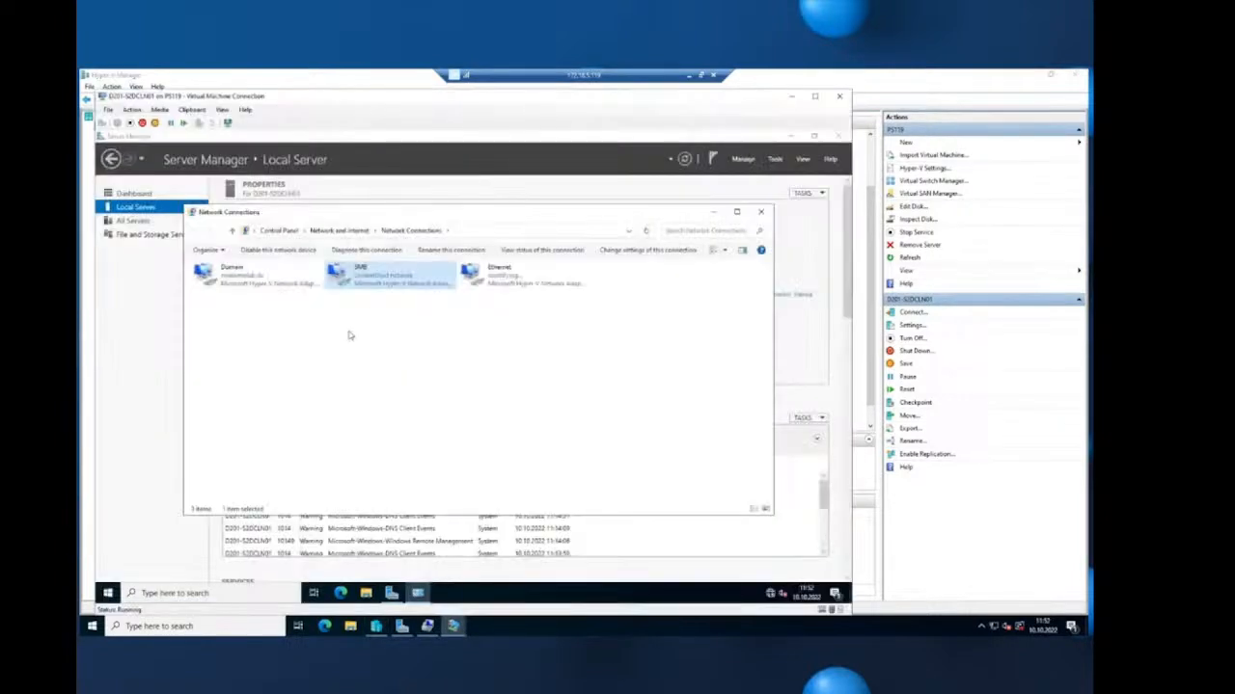
{"action": "left_click", "coordinate": [521, 274]}
{"action": "right_click", "coordinate": [535, 271]}
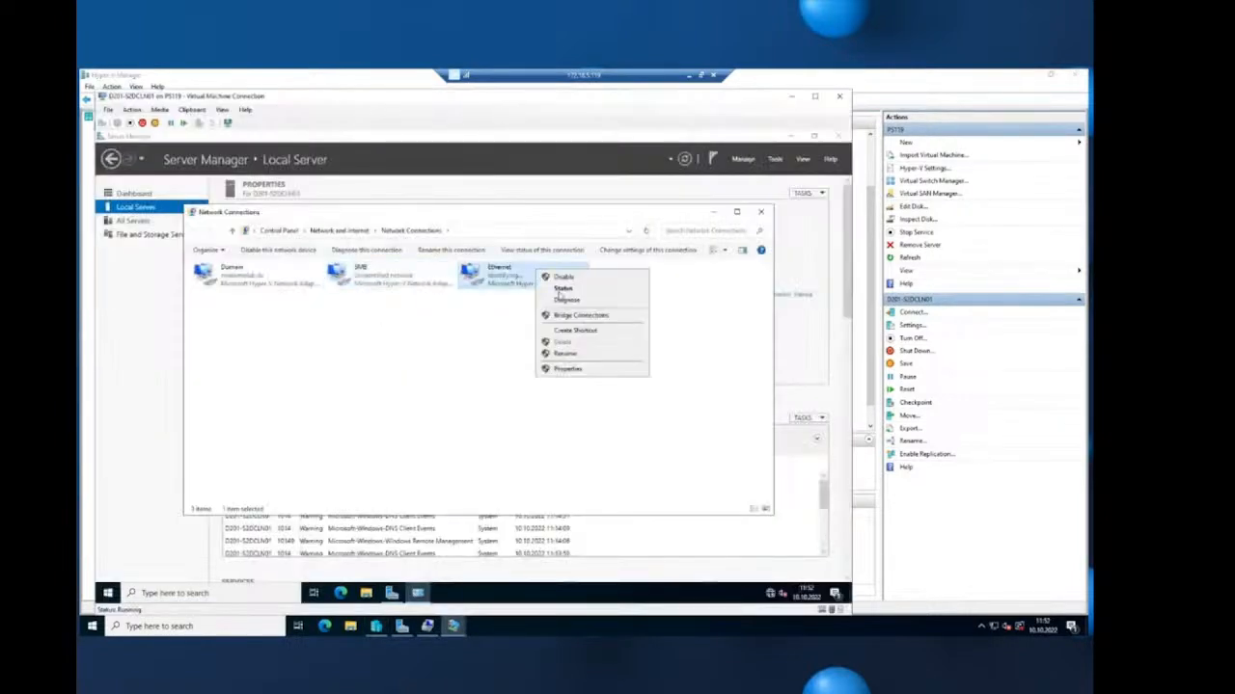
{"action": "left_click", "coordinate": [573, 354]}
{"action": "type", "text": "L"}
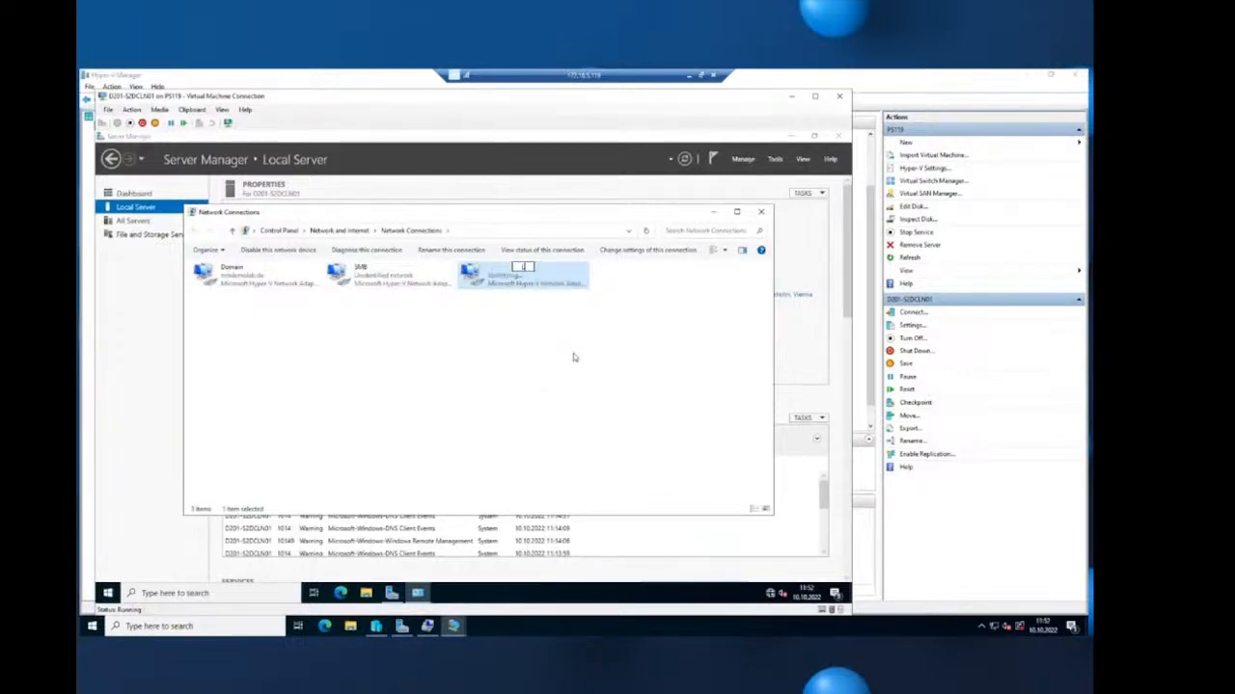
{"action": "type", "text": "iveMig"}
{"action": "key", "text": "Return"}
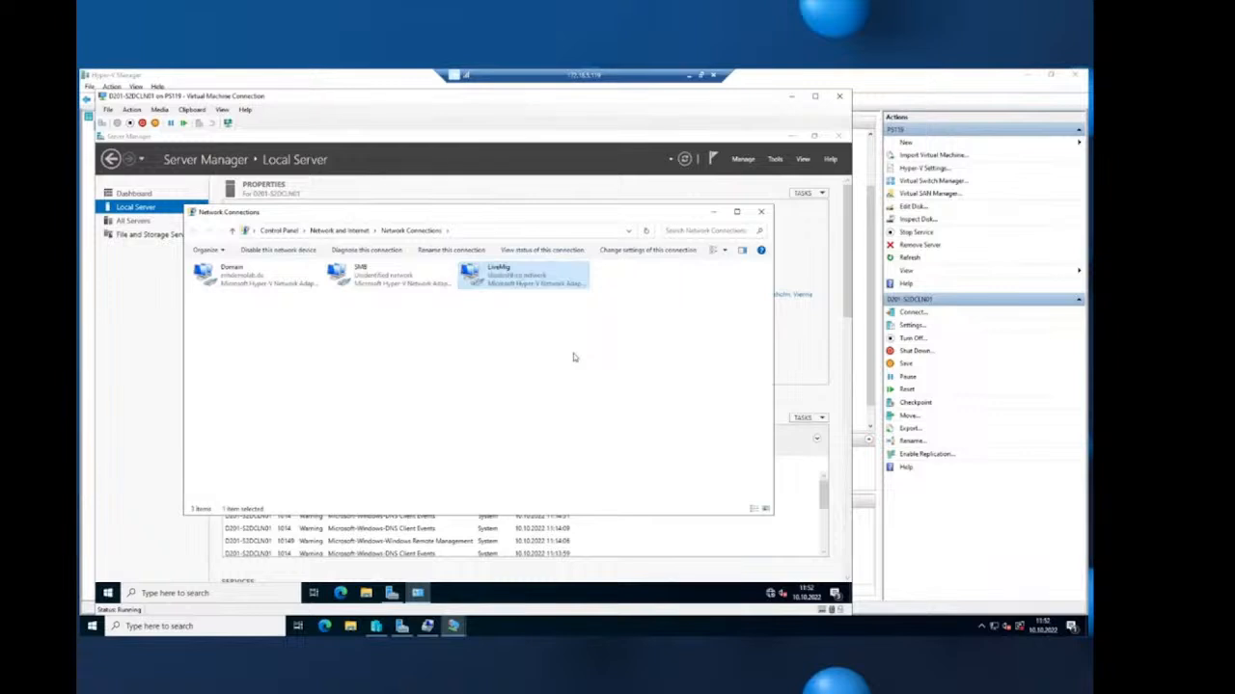
- Give LiveMig static IPv4 192.168.102.1, mask 255.255.255.0, then switch to D201-S2DCLN02's console
{"action": "right_click", "coordinate": [511, 273]}
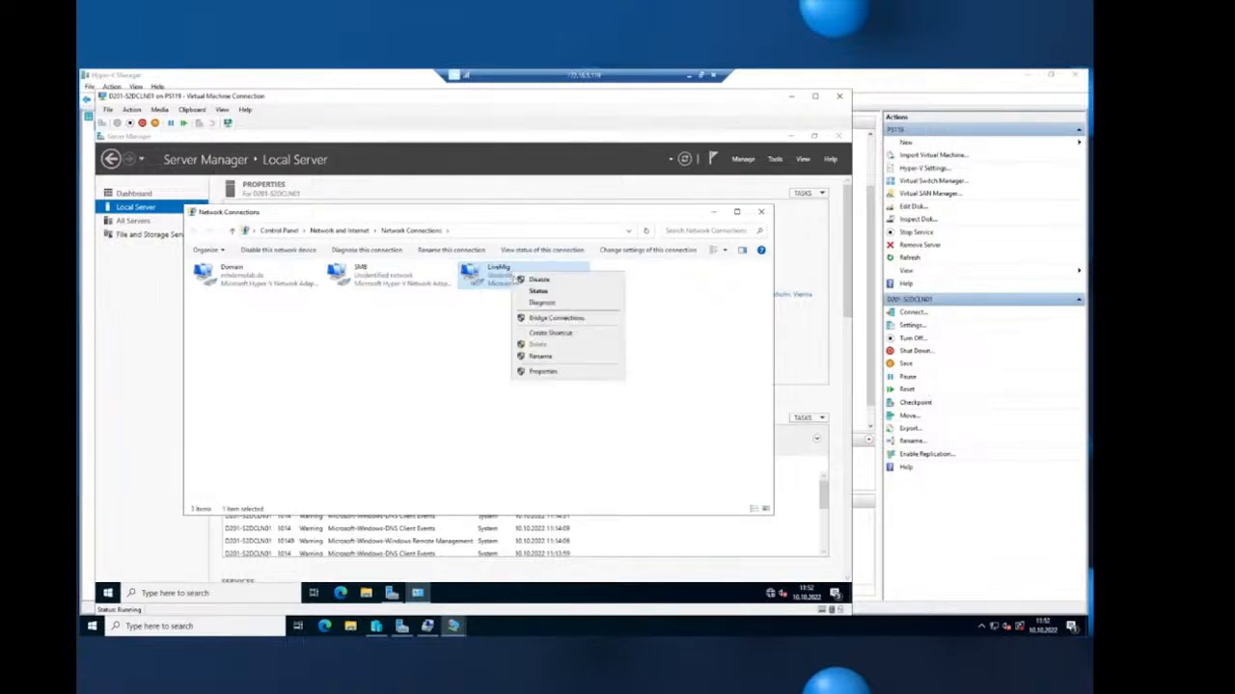
{"action": "left_click", "coordinate": [567, 372]}
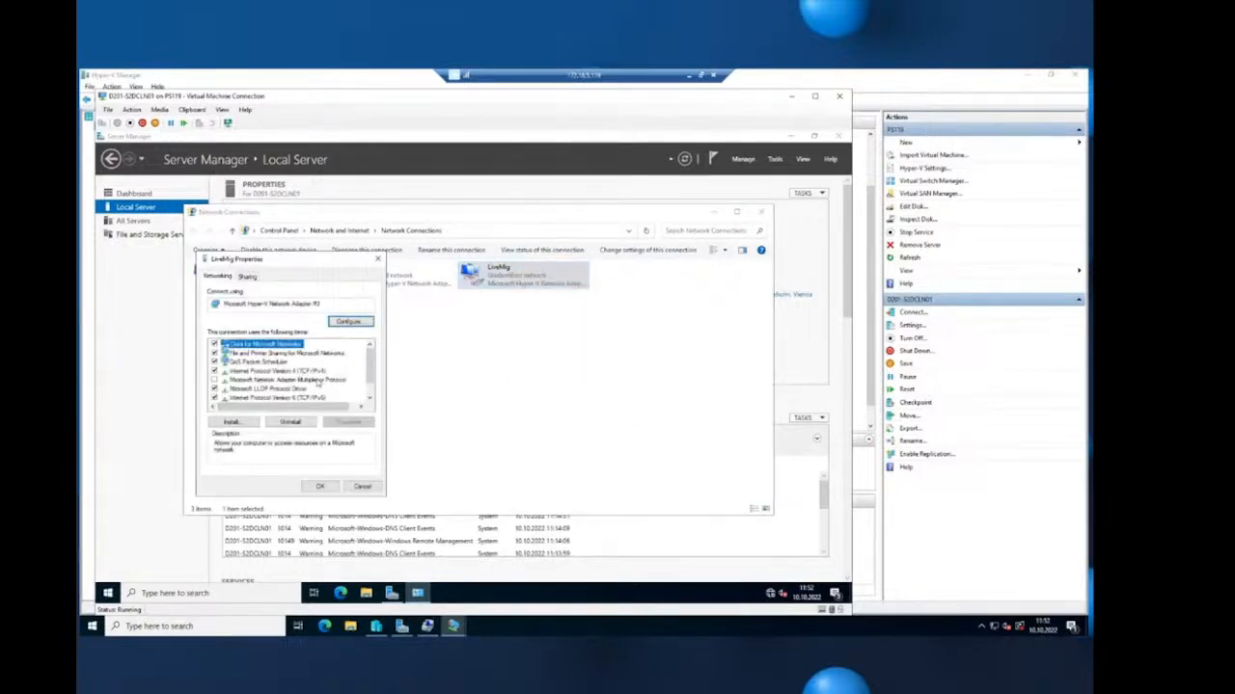
{"action": "left_click", "coordinate": [318, 373]}
{"action": "left_click", "coordinate": [347, 422]}
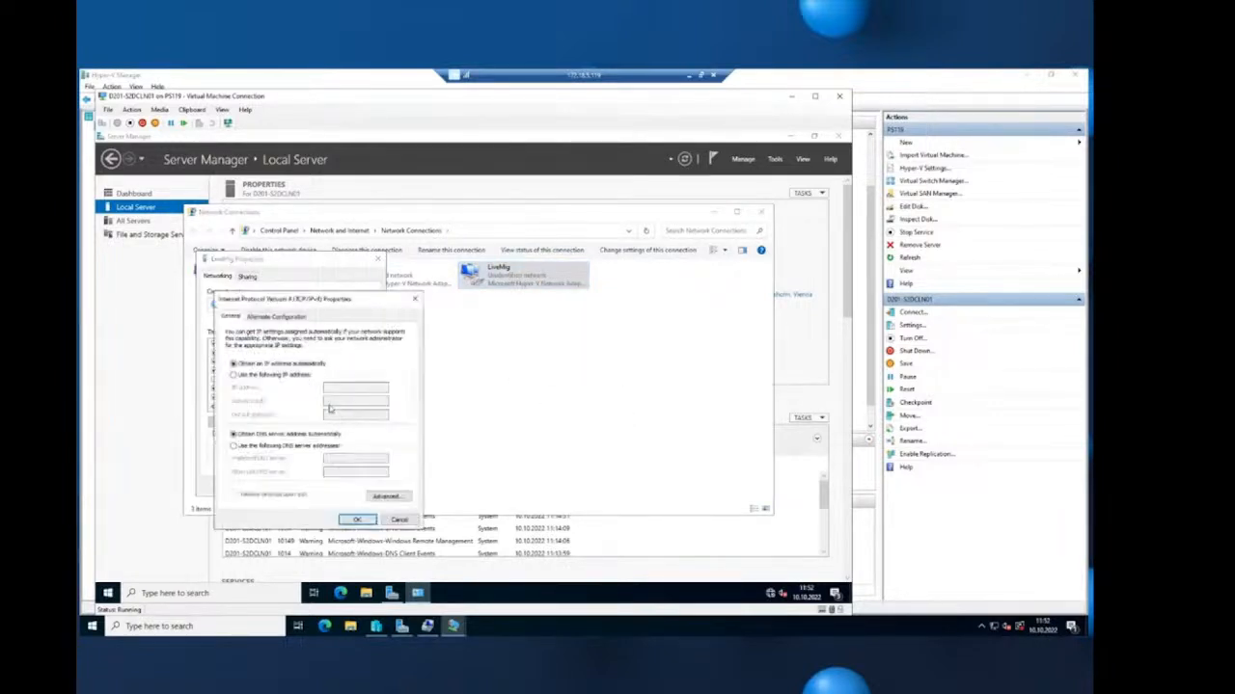
{"action": "left_click", "coordinate": [289, 376]}
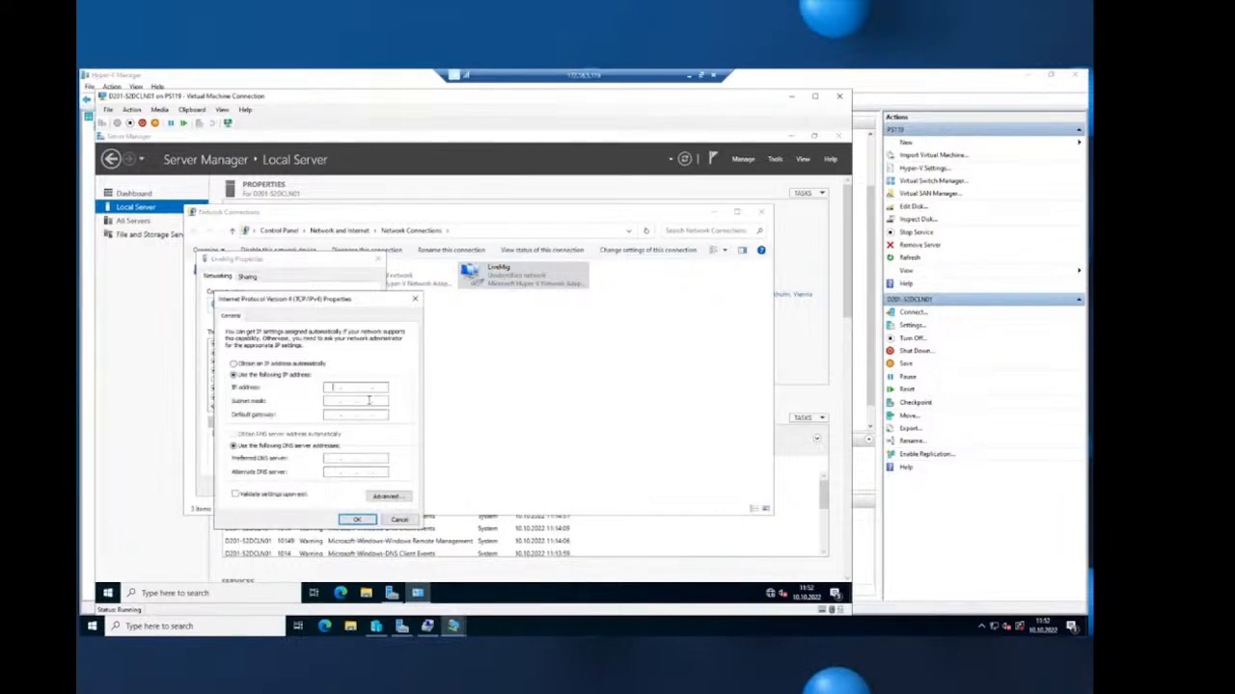
{"action": "type", "text": "19"}
{"action": "type", "text": "2 . 16"}
{"action": "type", "text": "8 . 10"}
{"action": "type", "text": "02 . 1"}
{"action": "key", "text": "Tab"}
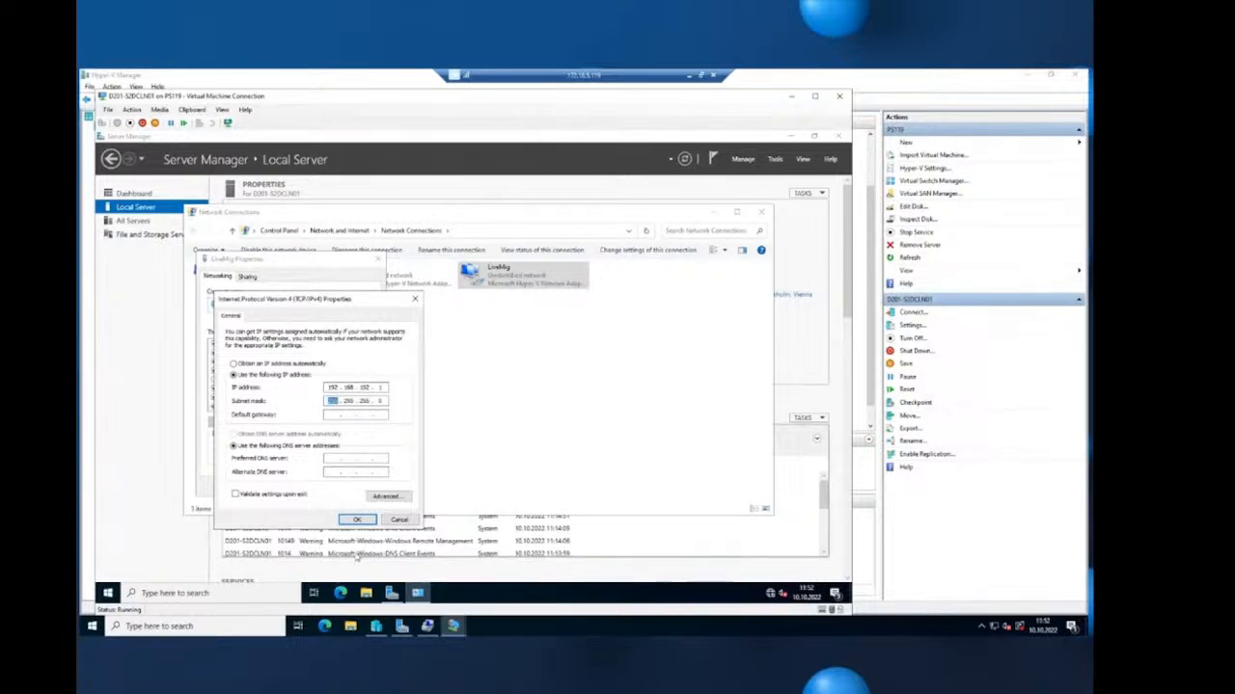
{"action": "left_click", "coordinate": [356, 519]}
{"action": "left_click", "coordinate": [321, 487]}
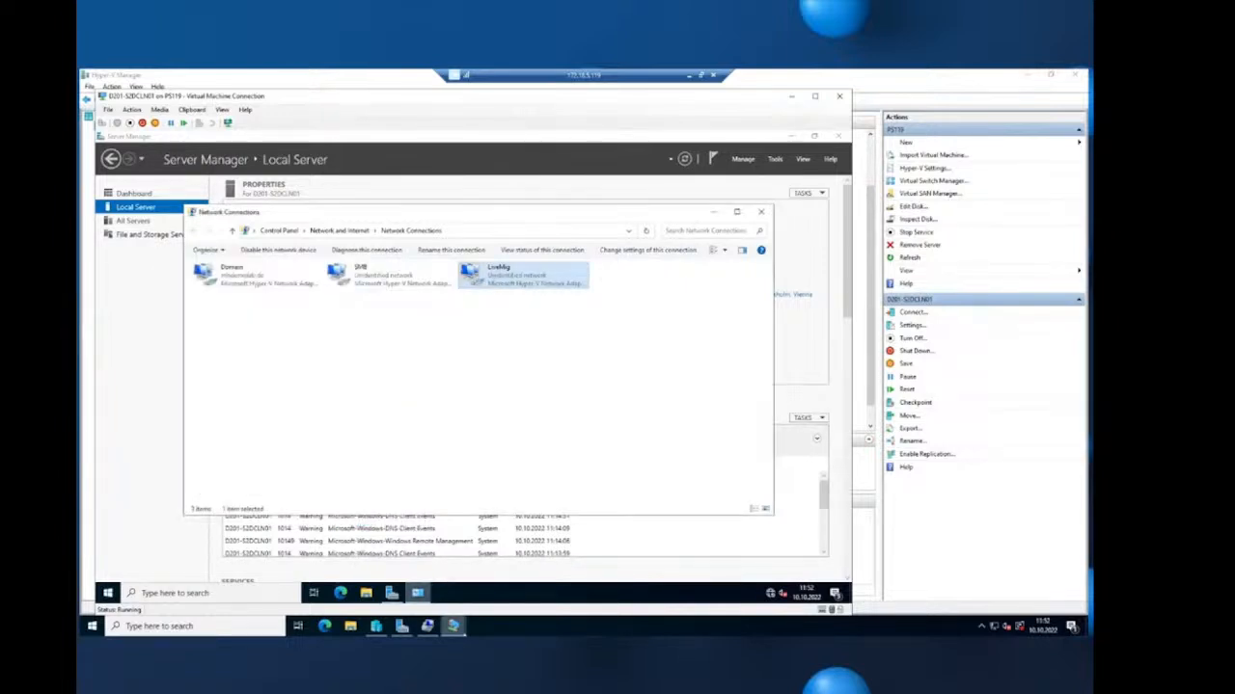
{"action": "mouse_move", "coordinate": [453, 626]}
{"action": "left_click", "coordinate": [540, 575]}
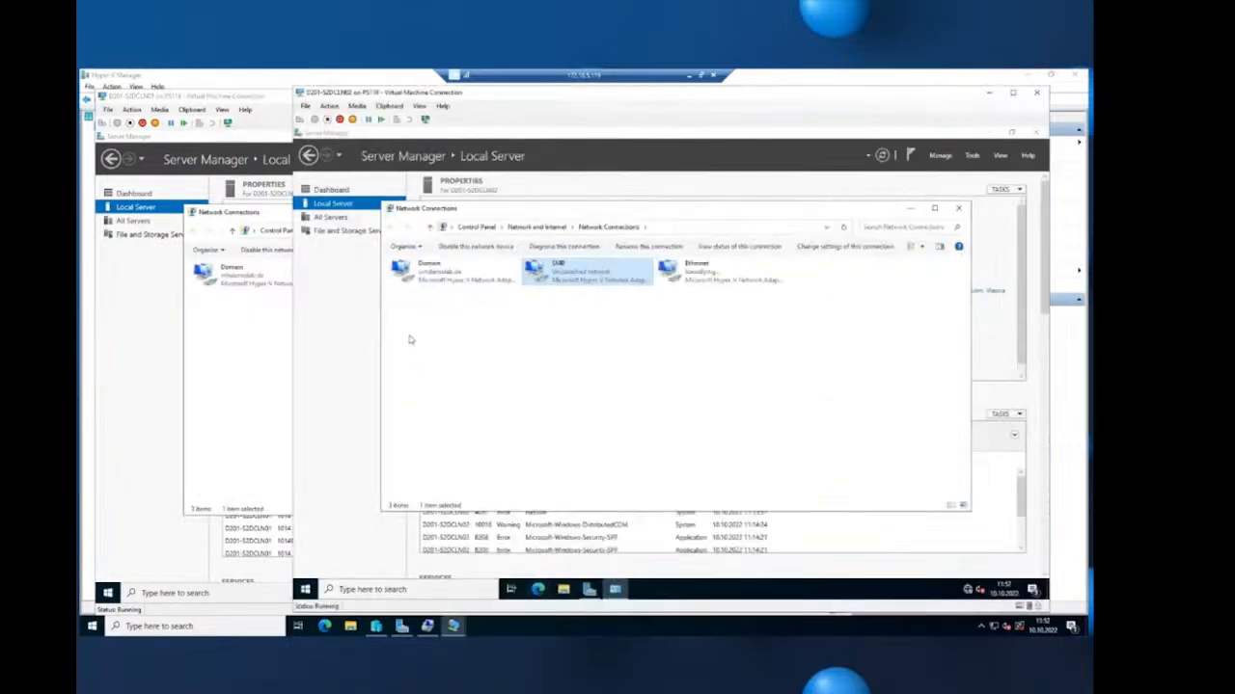
- Give D201-S2DCLN02's Ethernet adapter a static IPv4 address with mask 255.255.255.0
{"action": "right_click", "coordinate": [712, 281]}
{"action": "left_click", "coordinate": [744, 383]}
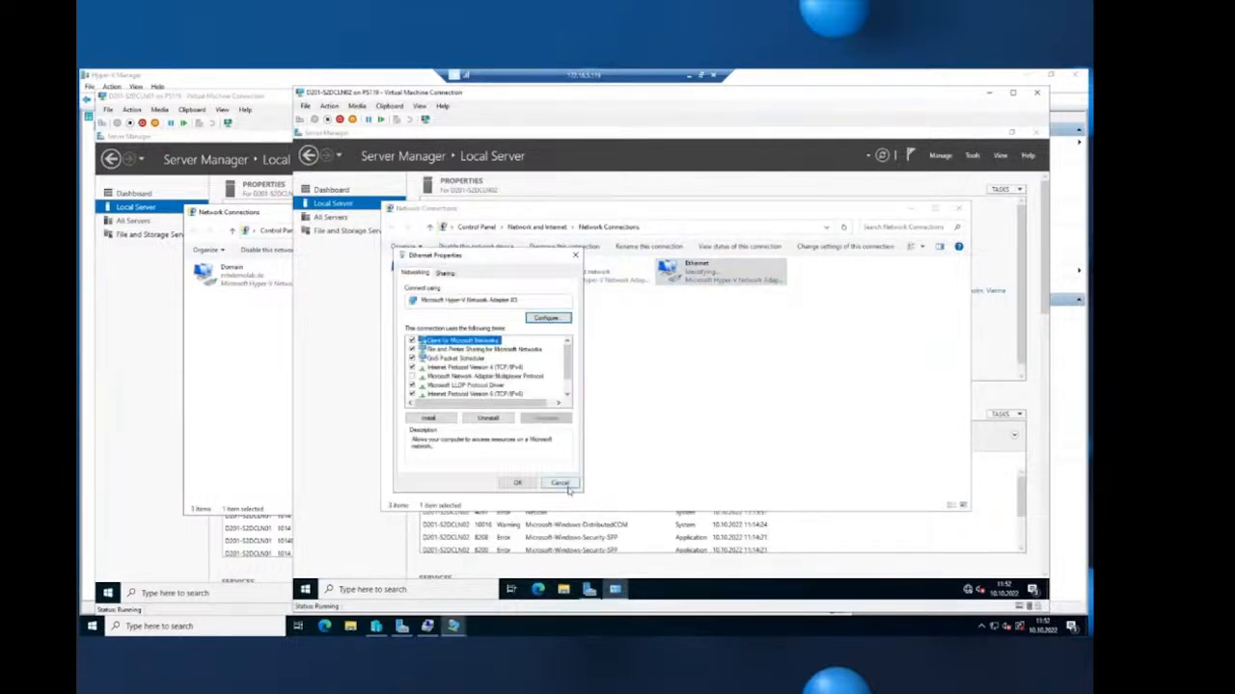
{"action": "left_click", "coordinate": [506, 367]}
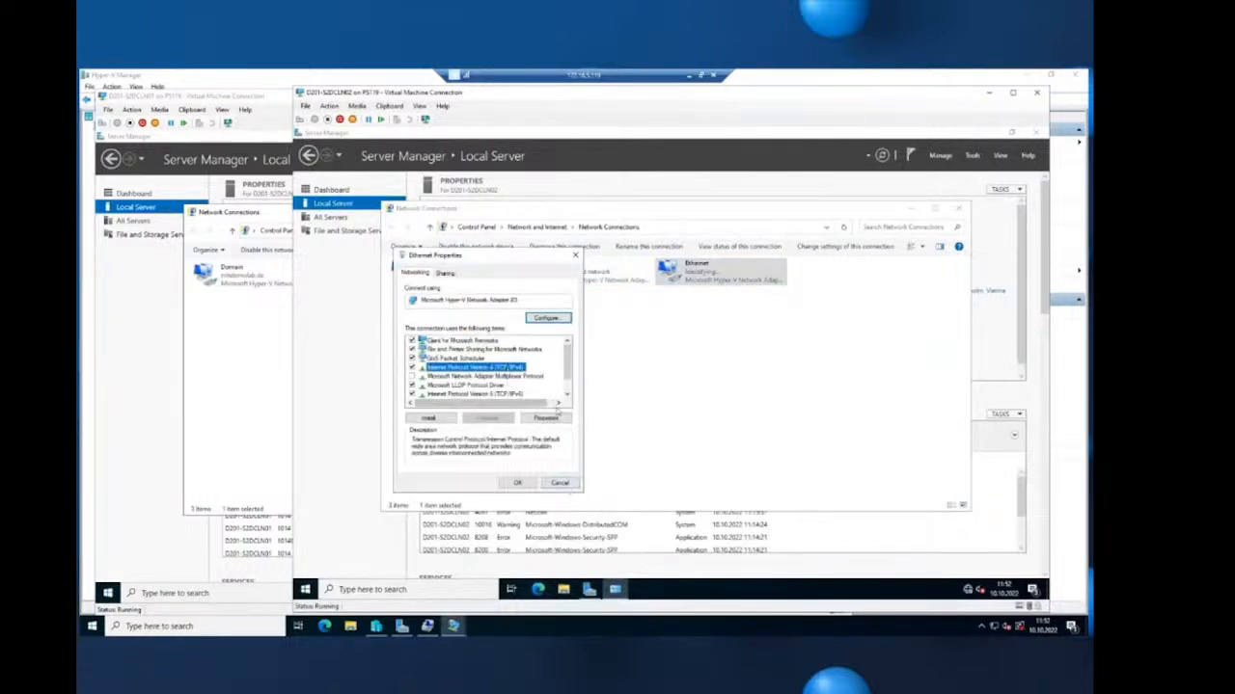
{"action": "left_click", "coordinate": [558, 420]}
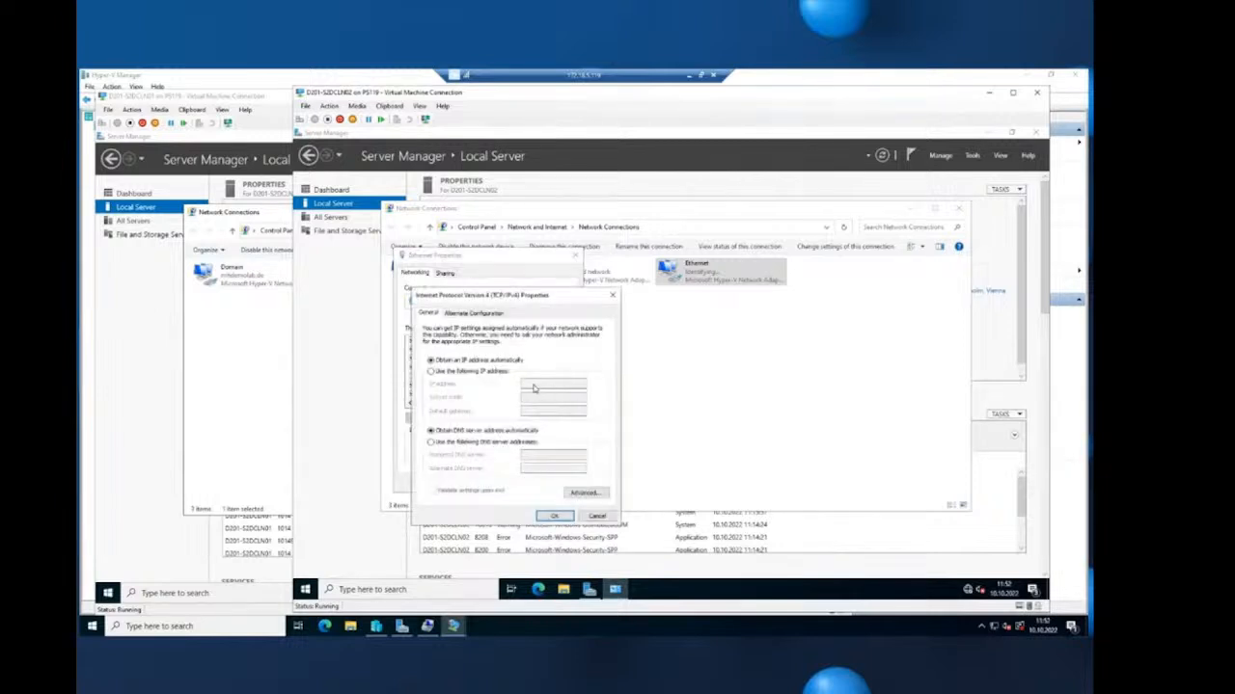
{"action": "left_click", "coordinate": [494, 374]}
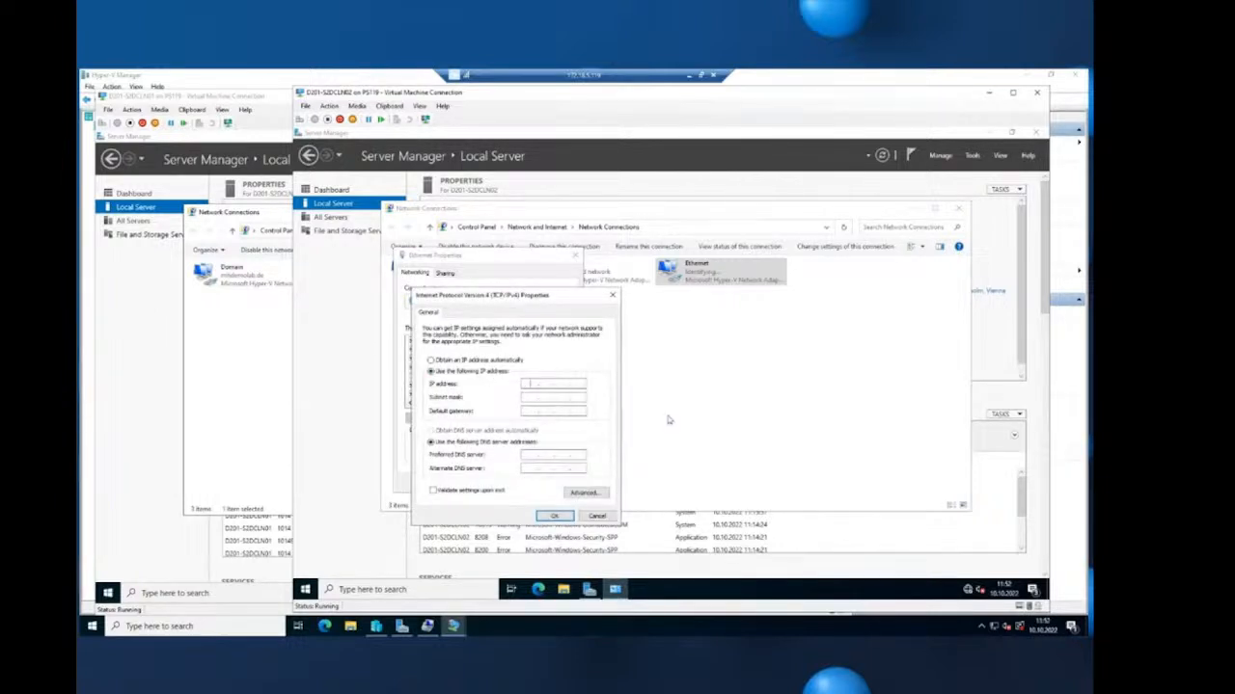
{"action": "type", "text": "10"}
{"action": "type", "text": "68"}
{"action": "type", "text": "10"}
{"action": "type", "text": "2 ."}
{"action": "key", "text": "Tab"}
{"action": "left_click", "coordinate": [556, 516]}
{"action": "left_click", "coordinate": [517, 482]}
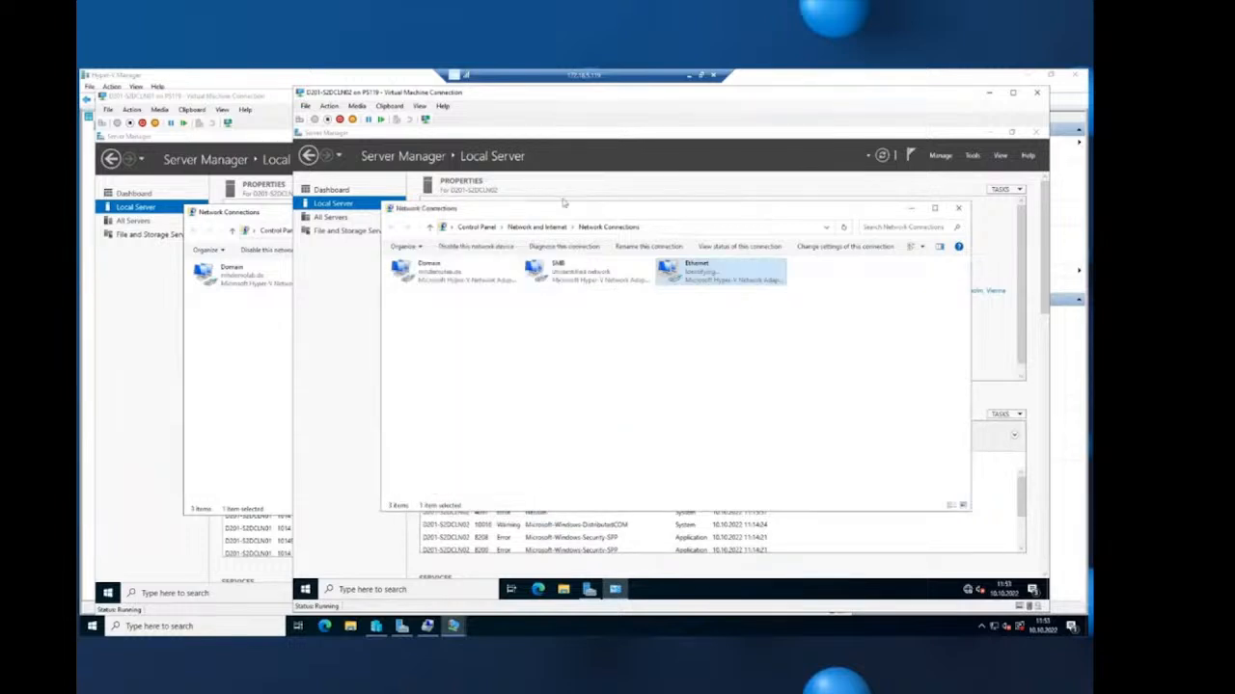
- Rename D201-S2DCLN02's Ethernet adapter to LiveMig
{"action": "left_click_drag", "start_coordinate": [556, 92], "coordinate": [444, 340]}
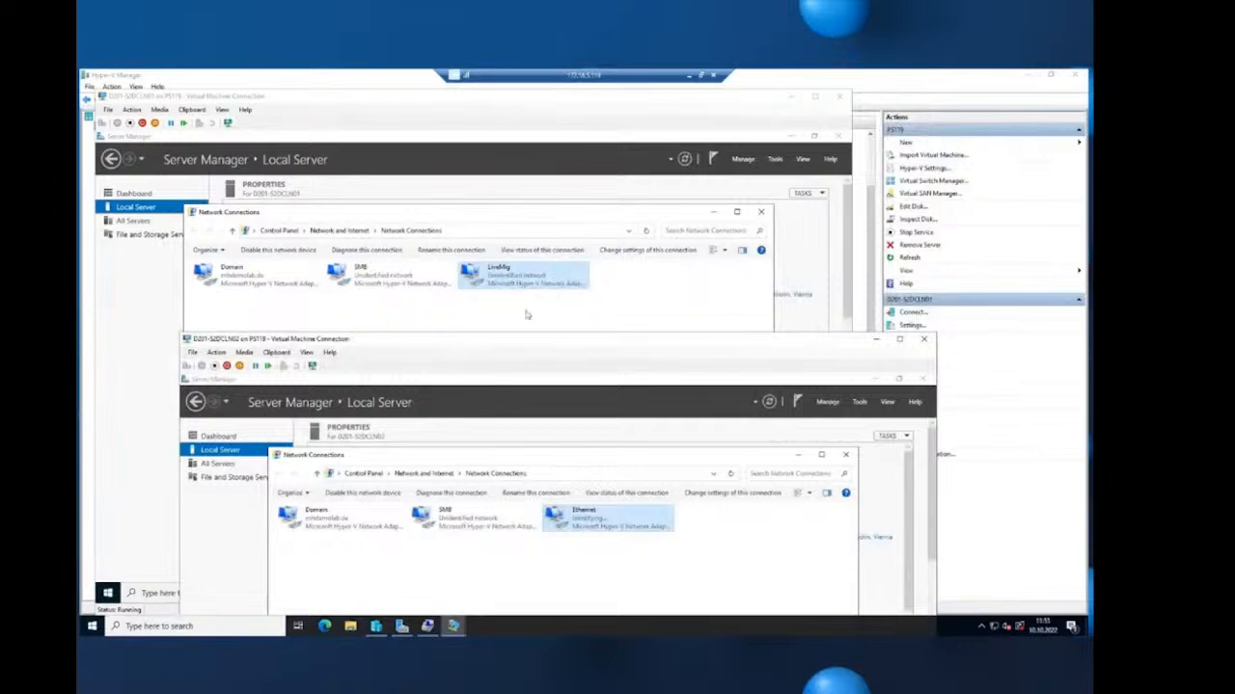
{"action": "left_click_drag", "start_coordinate": [629, 346], "coordinate": [613, 163]}
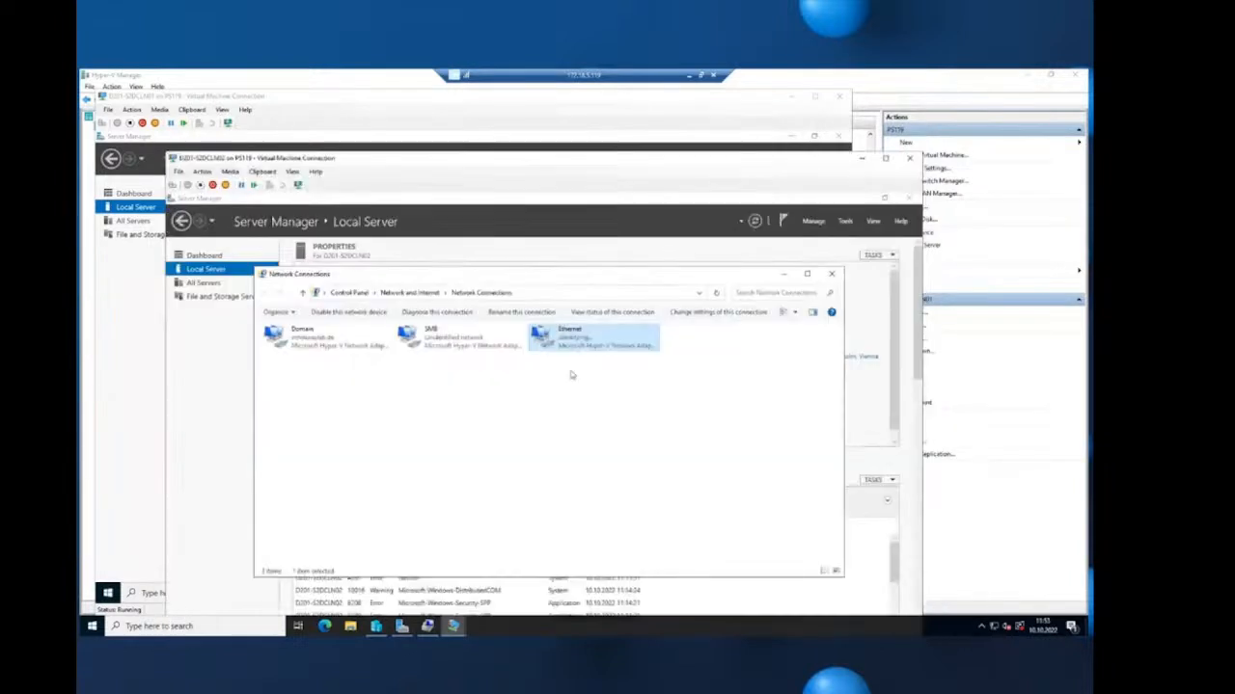
{"action": "right_click", "coordinate": [559, 331]}
{"action": "left_click", "coordinate": [599, 412]}
{"action": "type", "text": "LiveMig"}
{"action": "key", "text": "Return"}
- Bring Hyper-V Manager forward to see D201-S2DCLN01's LiveMig, SMB and VMLAN adapters
{"action": "mouse_move", "coordinate": [453, 626]}
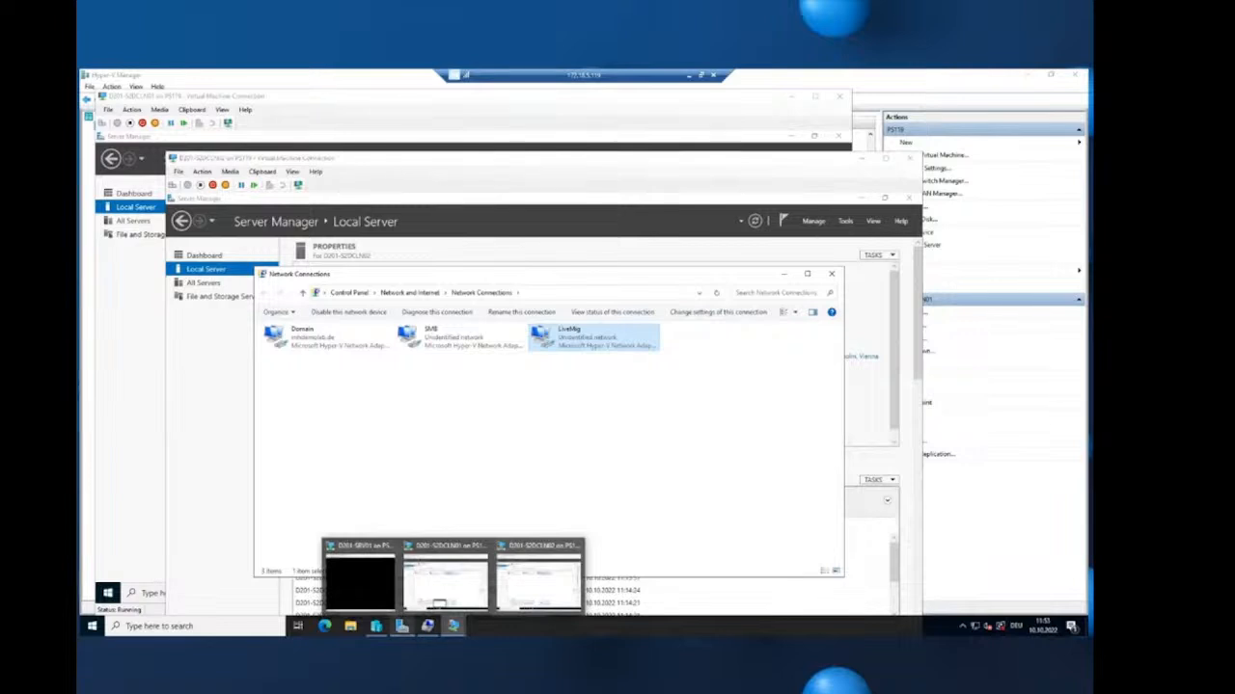
{"action": "left_click", "coordinate": [375, 626]}
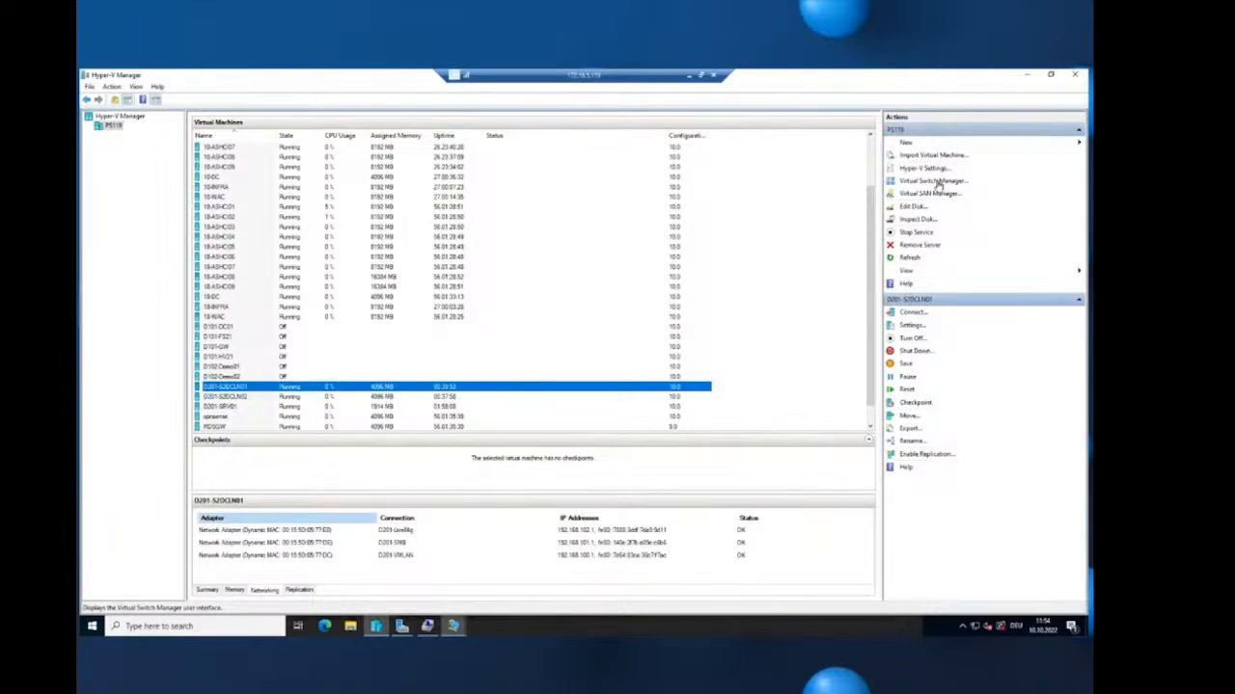
- Cancel a new private virtual switch and open D201-S2DCLN01's settings instead
{"action": "left_click", "coordinate": [937, 186]}
{"action": "left_click", "coordinate": [589, 231]}
{"action": "left_click", "coordinate": [755, 265]}
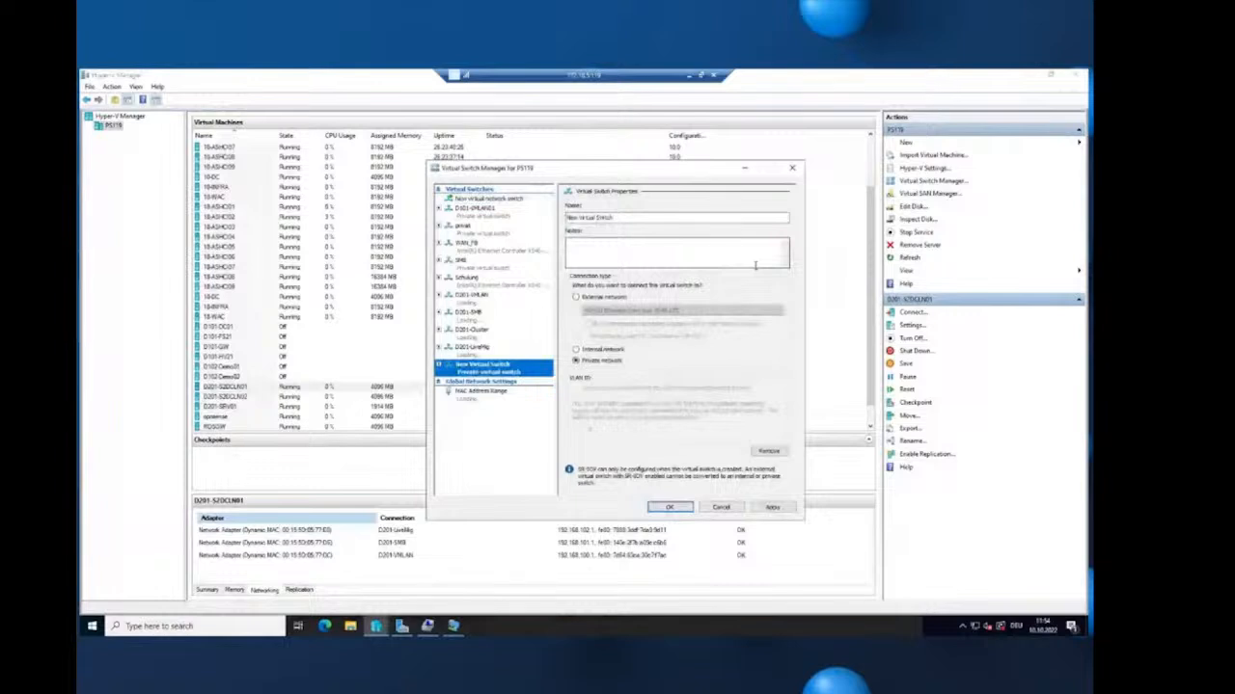
{"action": "left_click", "coordinate": [656, 218]}
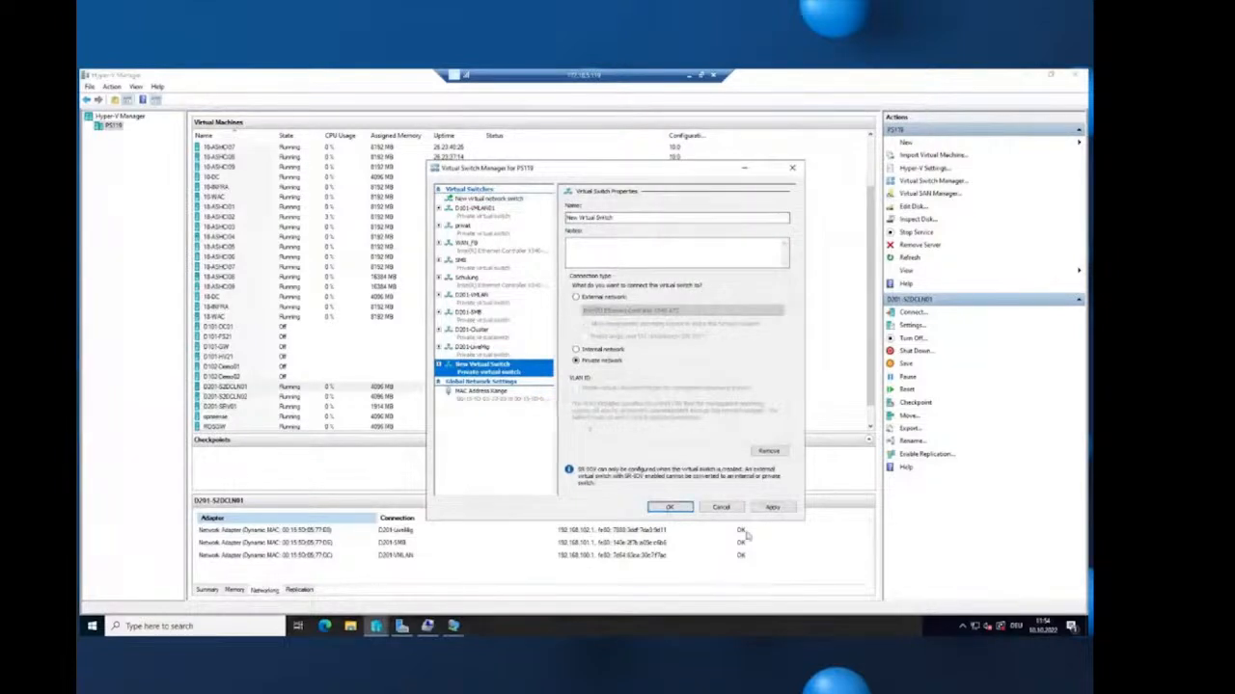
{"action": "left_click", "coordinate": [723, 509]}
{"action": "right_click", "coordinate": [297, 391]}
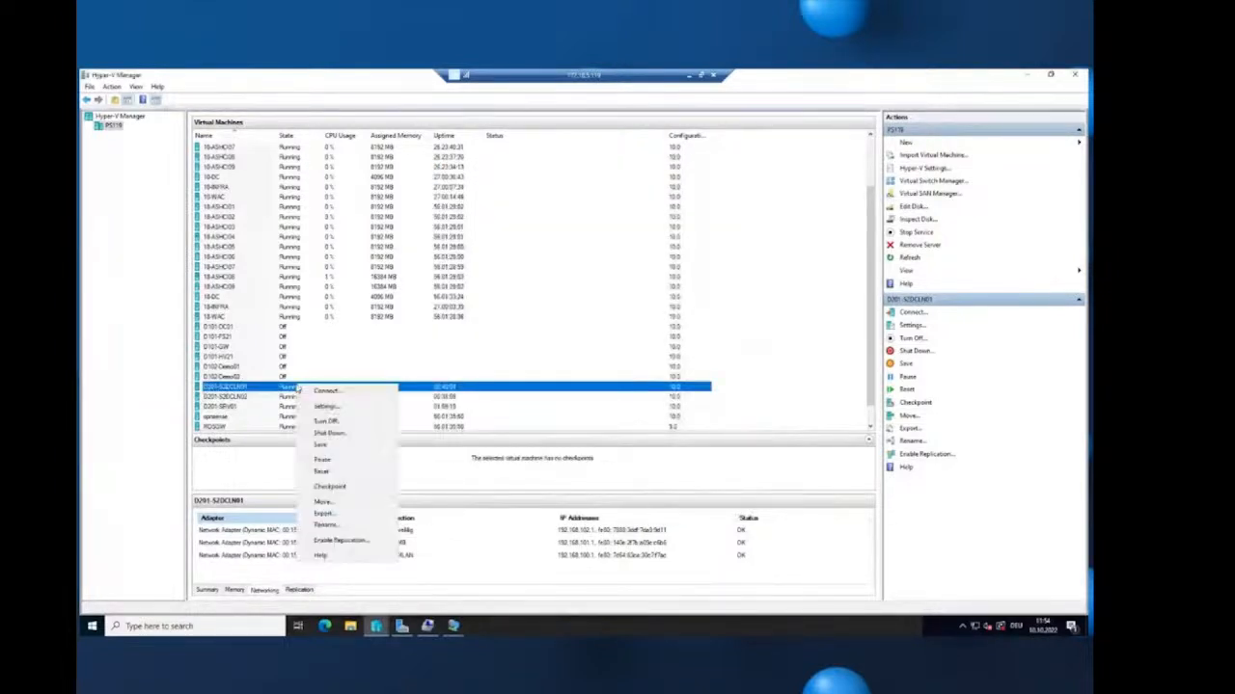
{"action": "left_click", "coordinate": [356, 407]}
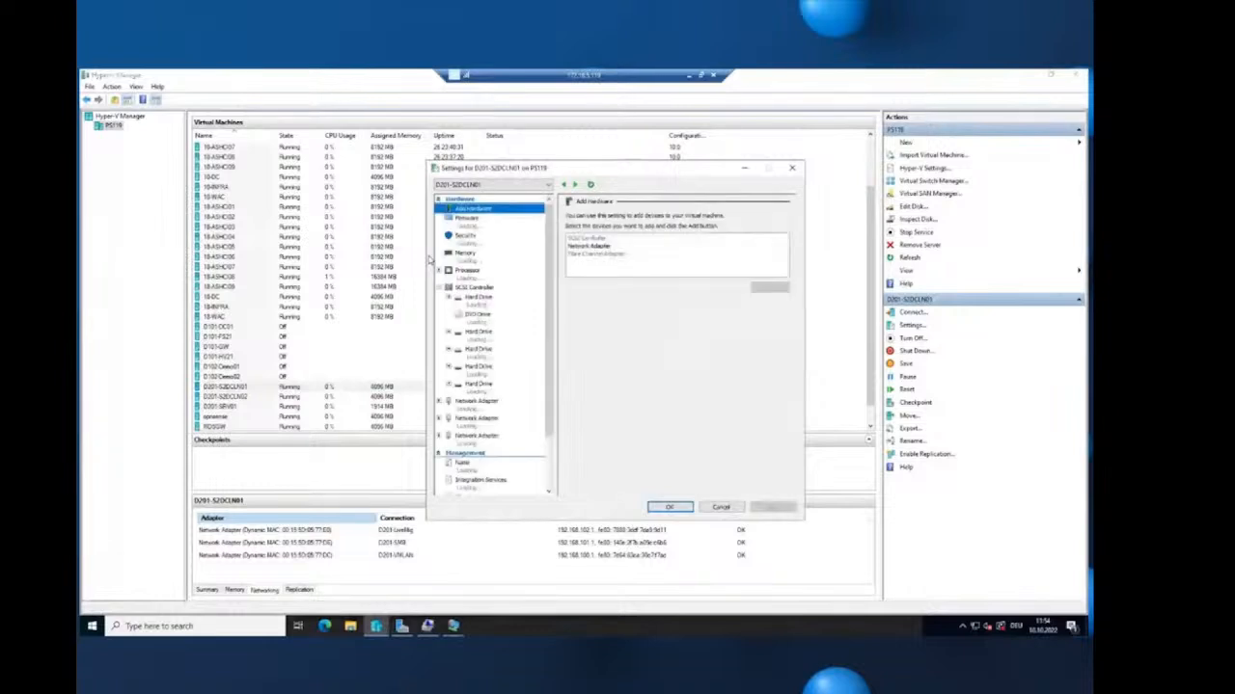
- Add a network adapter to D201-S2DCLN01 connected to the D201-Cluster switch and apply it
{"action": "left_click", "coordinate": [622, 247]}
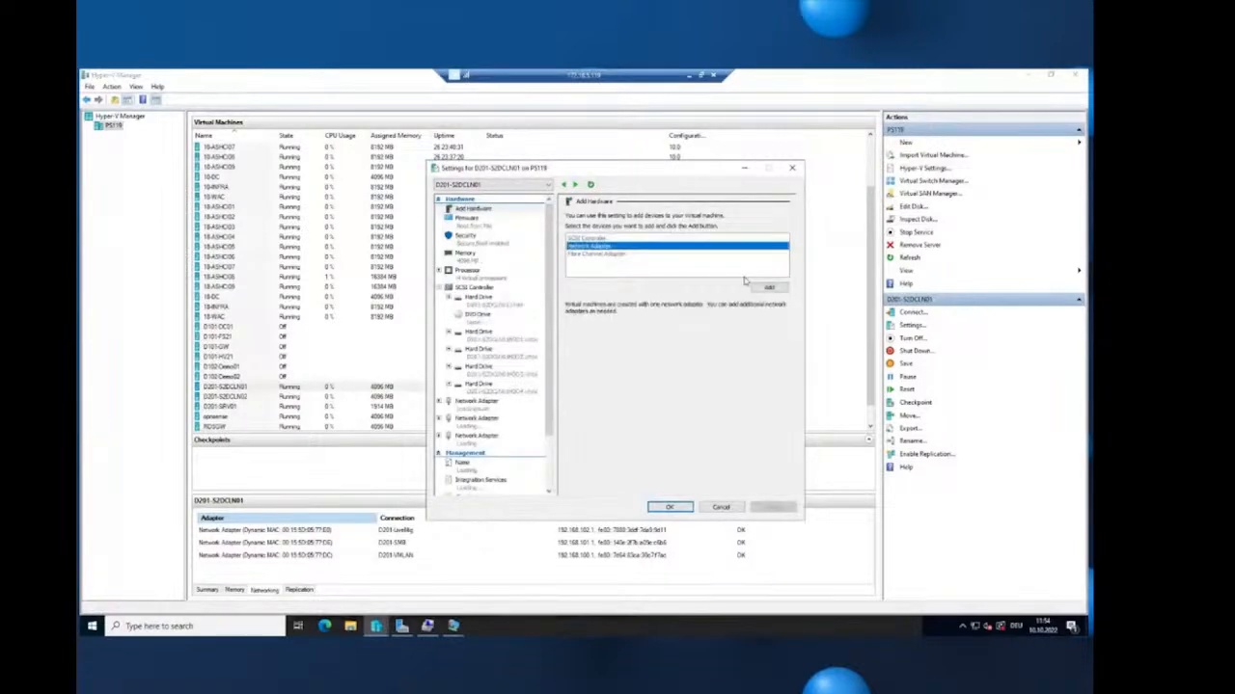
{"action": "left_click", "coordinate": [769, 287]}
{"action": "left_click", "coordinate": [656, 237]}
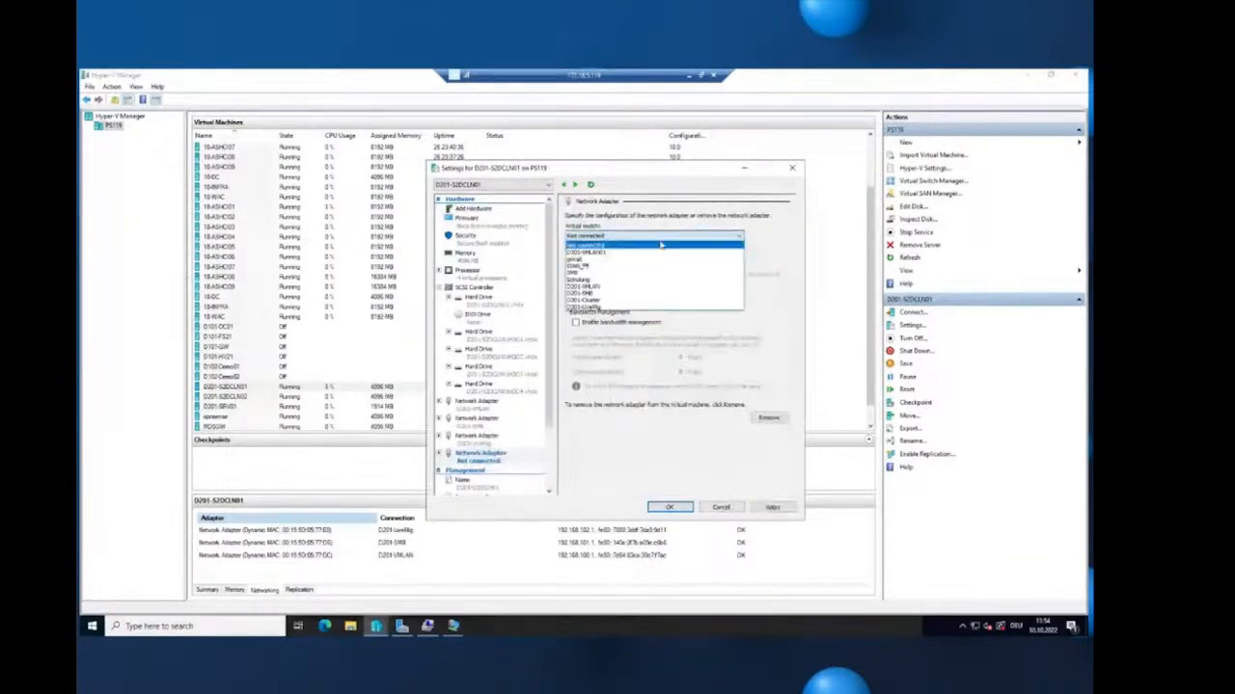
{"action": "left_click", "coordinate": [655, 300]}
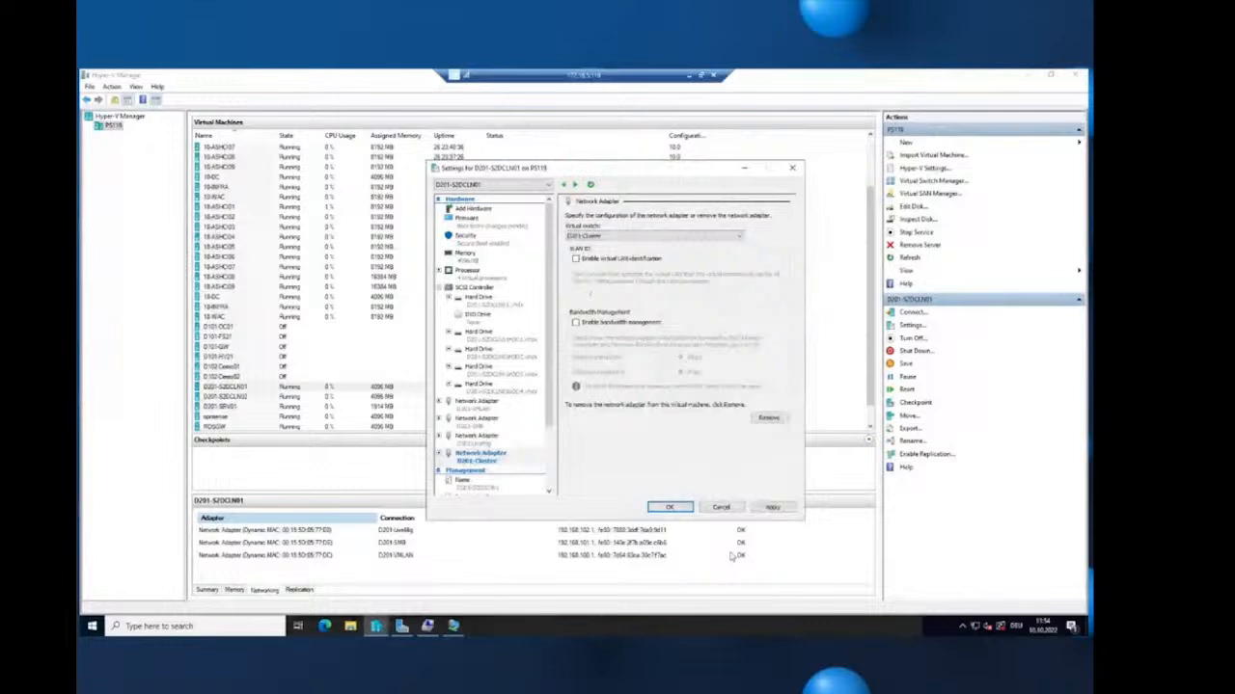
{"action": "left_click", "coordinate": [772, 508]}
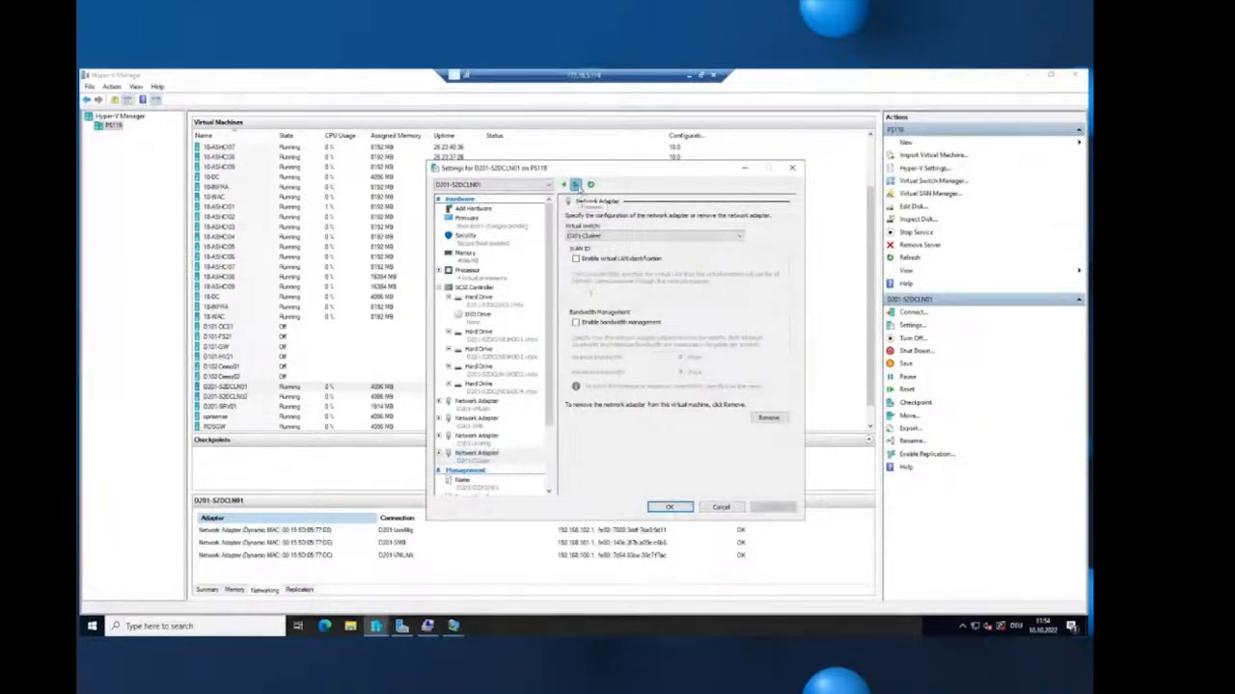
- Add a network adapter to D201-S2DCLN02 on the D201-Cluster switch and apply it
{"action": "left_click", "coordinate": [575, 184]}
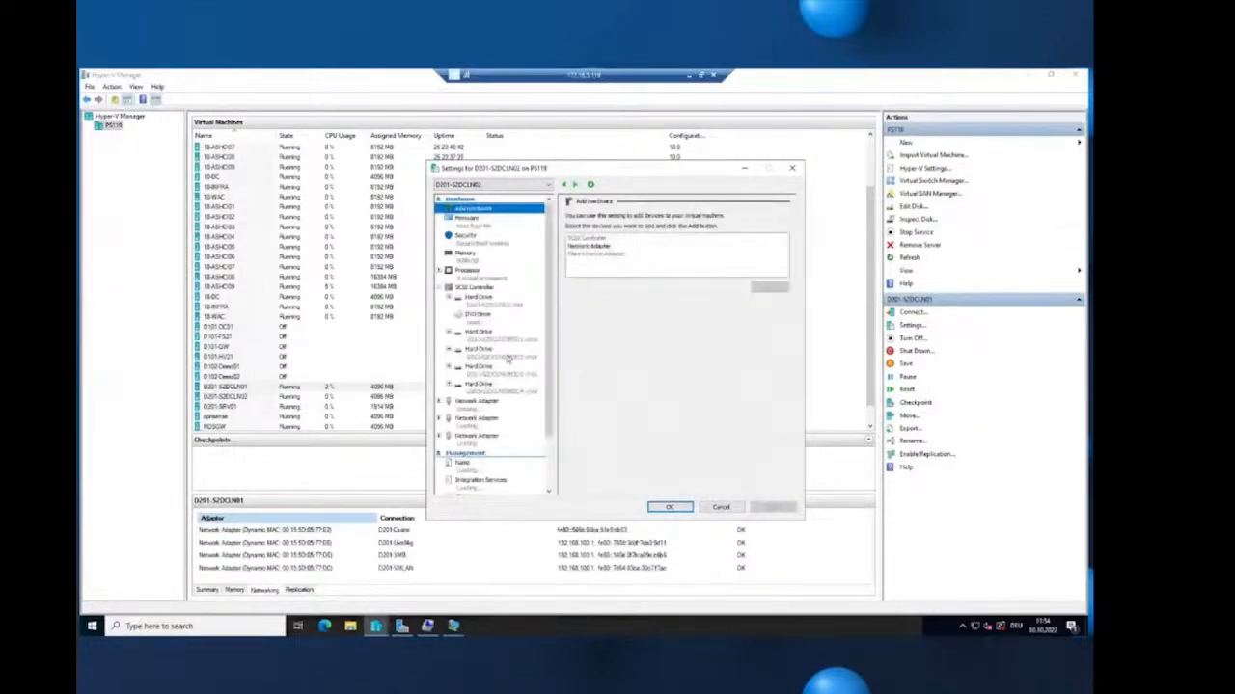
{"action": "left_click", "coordinate": [608, 246]}
{"action": "left_click", "coordinate": [771, 288]}
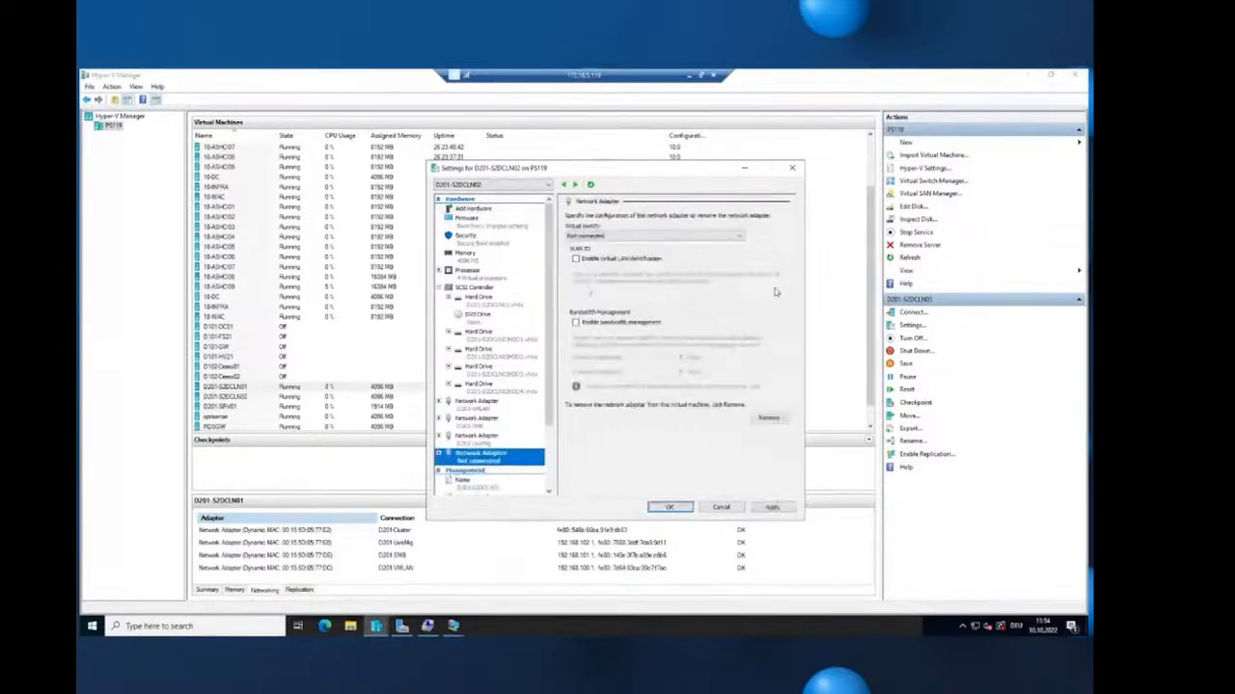
{"action": "left_click", "coordinate": [618, 236]}
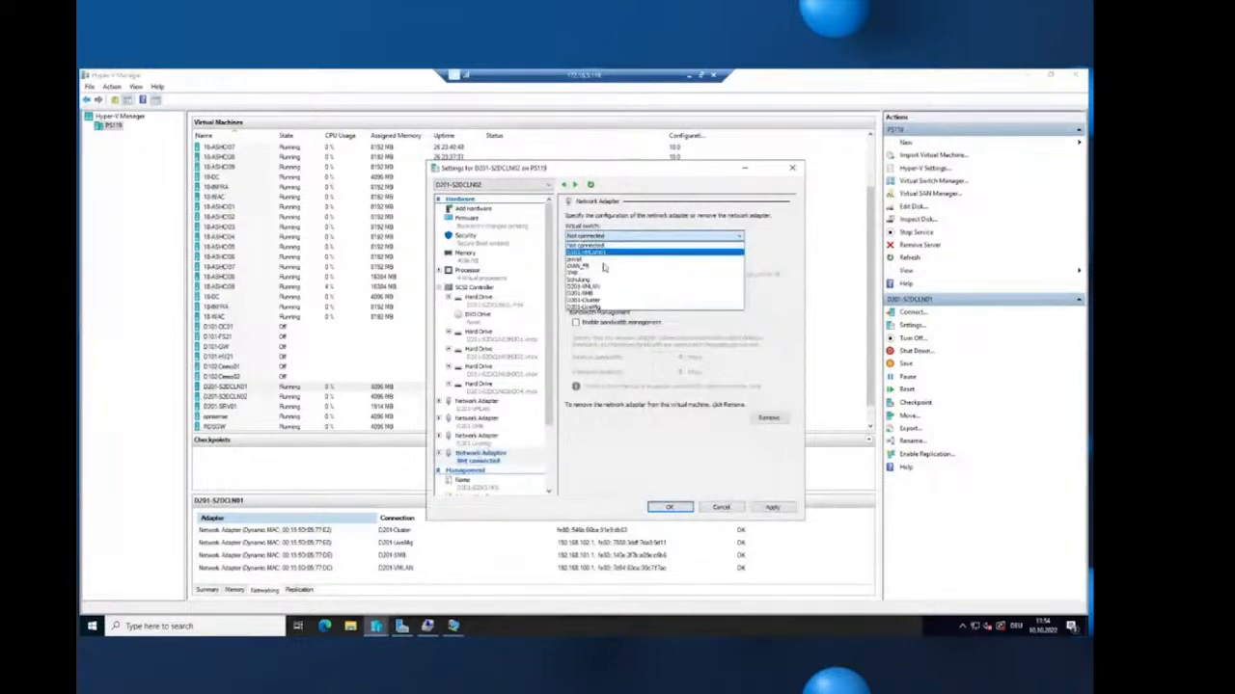
{"action": "left_click", "coordinate": [596, 301]}
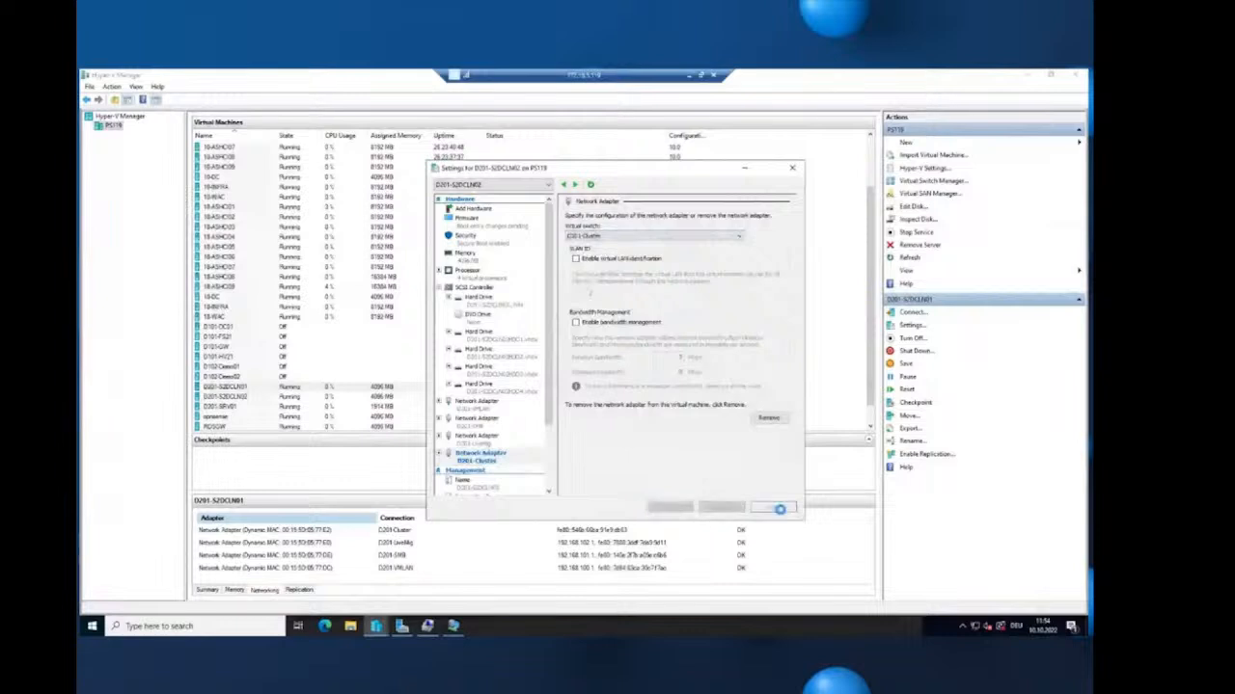
{"action": "left_click", "coordinate": [670, 508]}
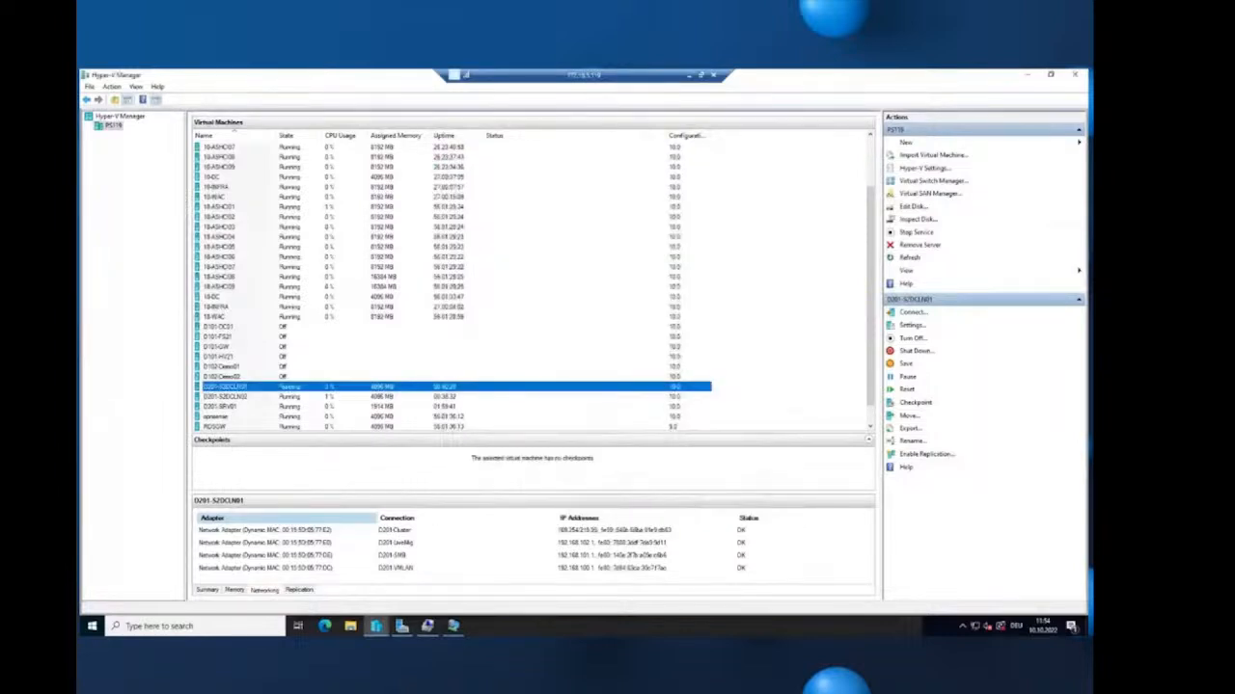
- On the first node's VM, rename the Ethernet adapter to Cluster
{"action": "left_click", "coordinate": [454, 626]}
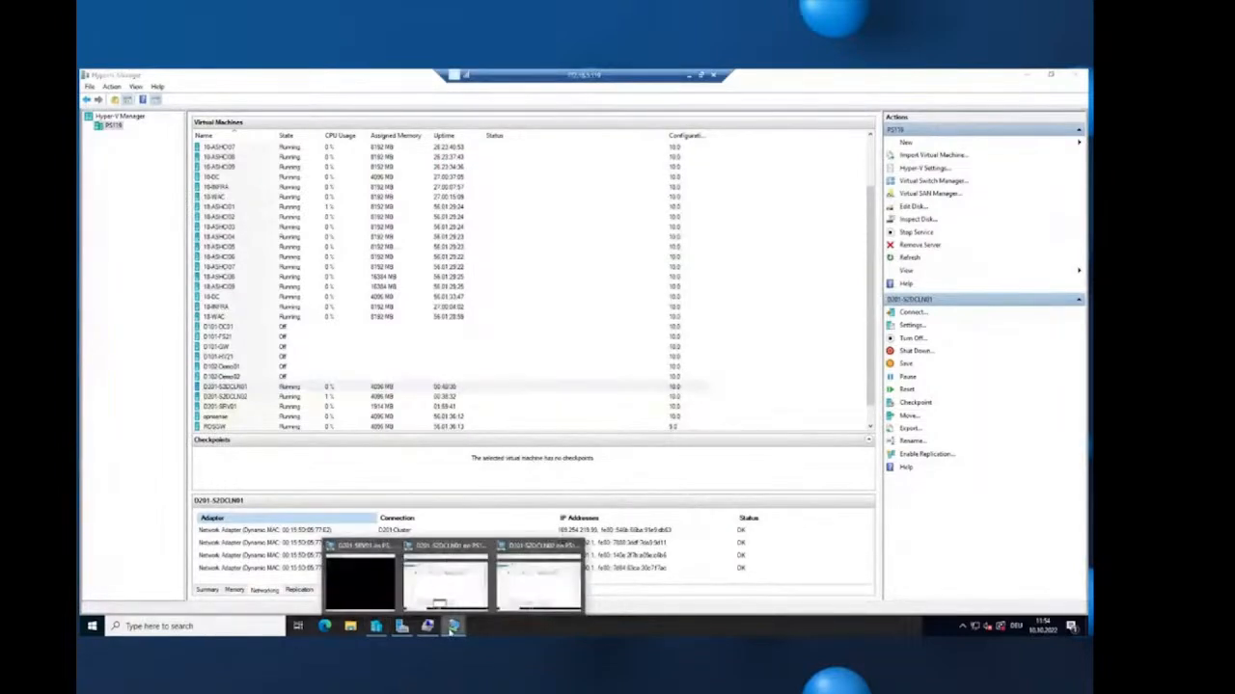
{"action": "left_click", "coordinate": [543, 599]}
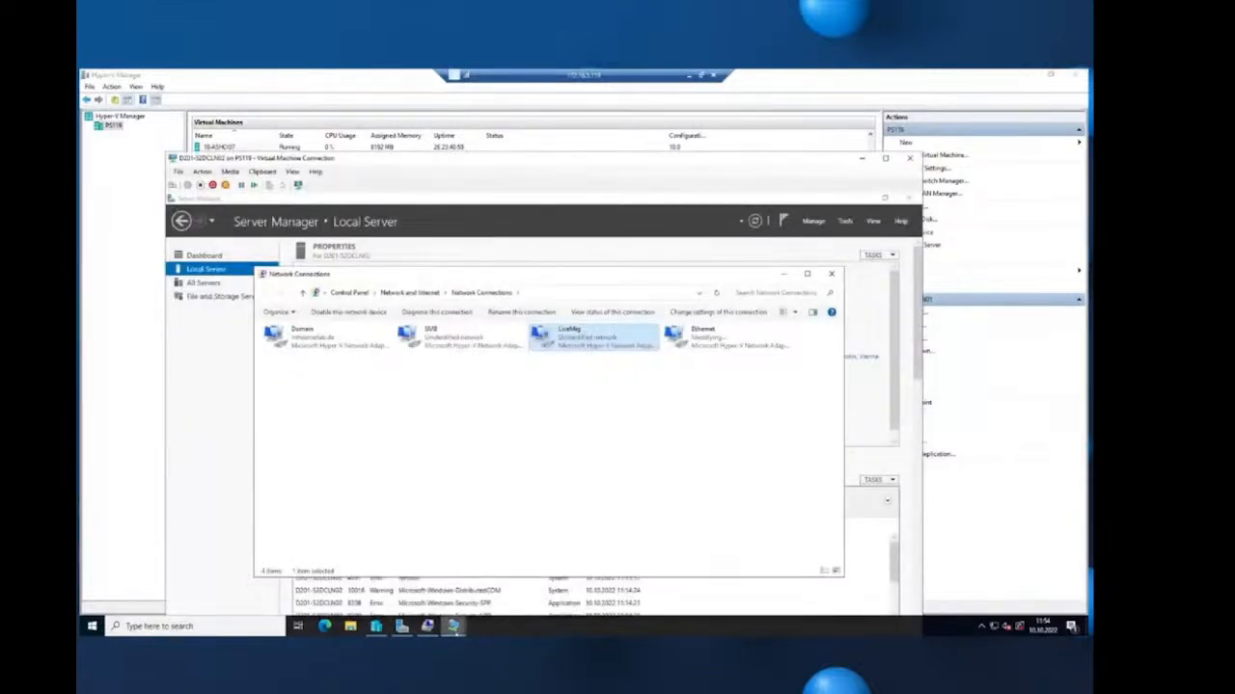
{"action": "left_click", "coordinate": [446, 579]}
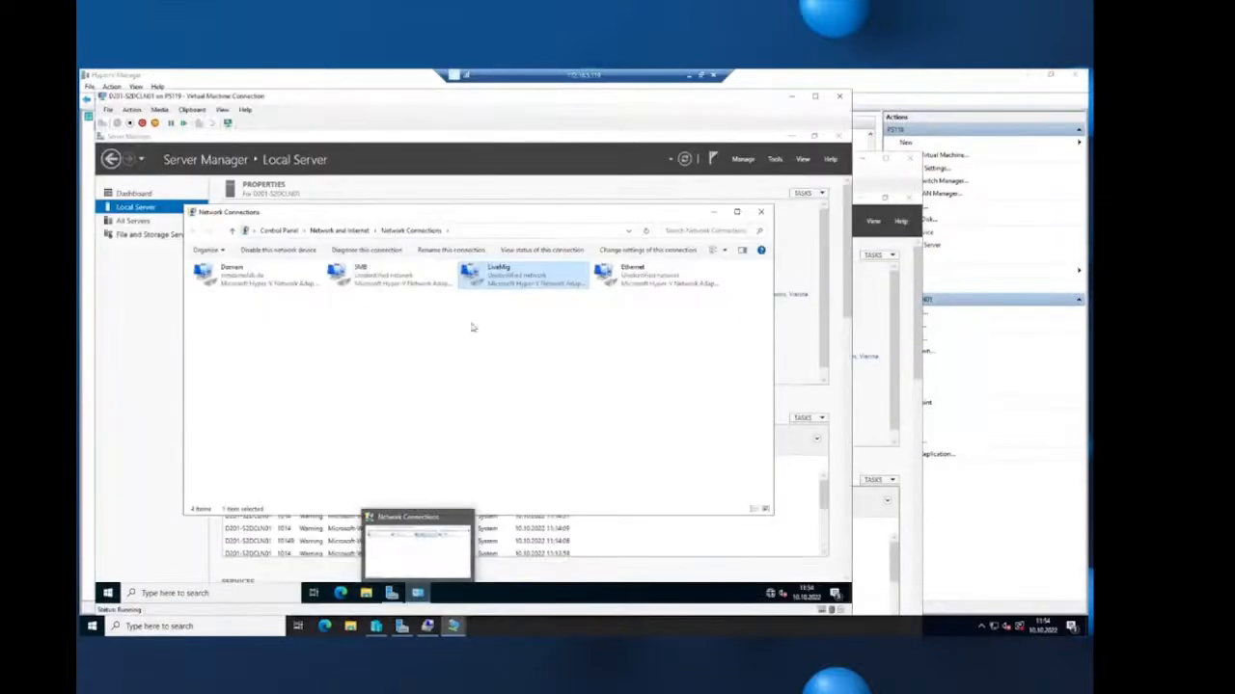
{"action": "left_click", "coordinate": [636, 285]}
{"action": "right_click", "coordinate": [636, 285]}
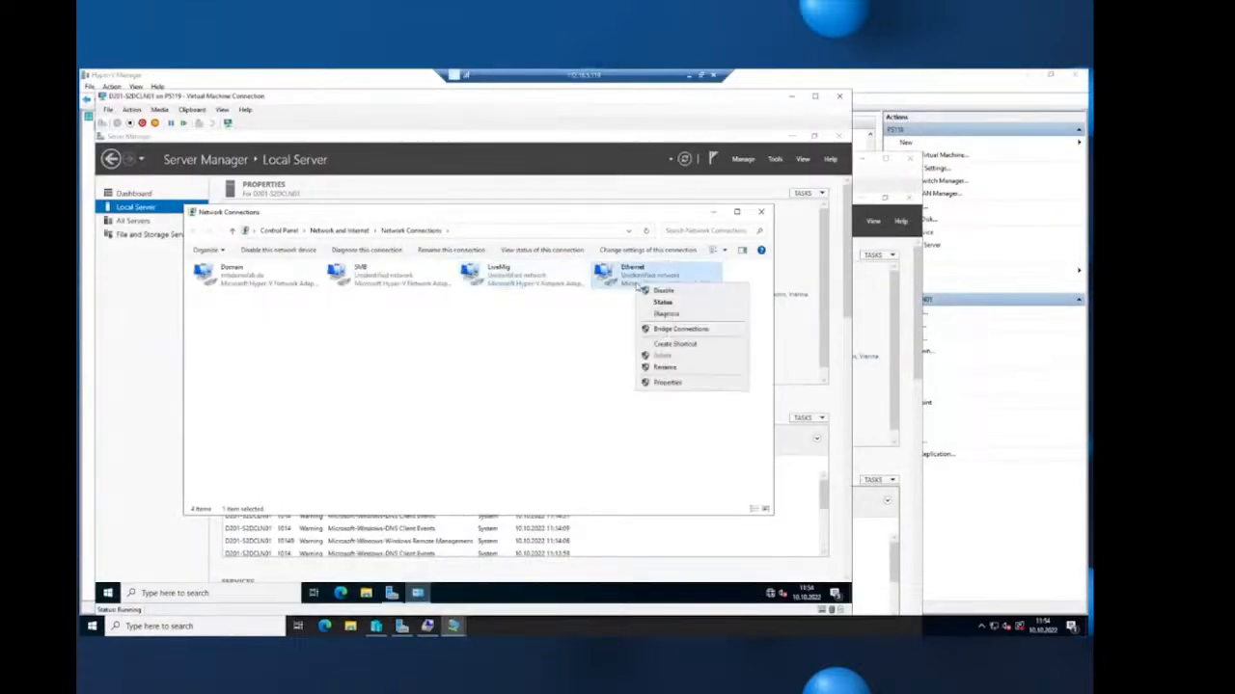
{"action": "left_click", "coordinate": [678, 369]}
{"action": "type", "text": "Clu"}
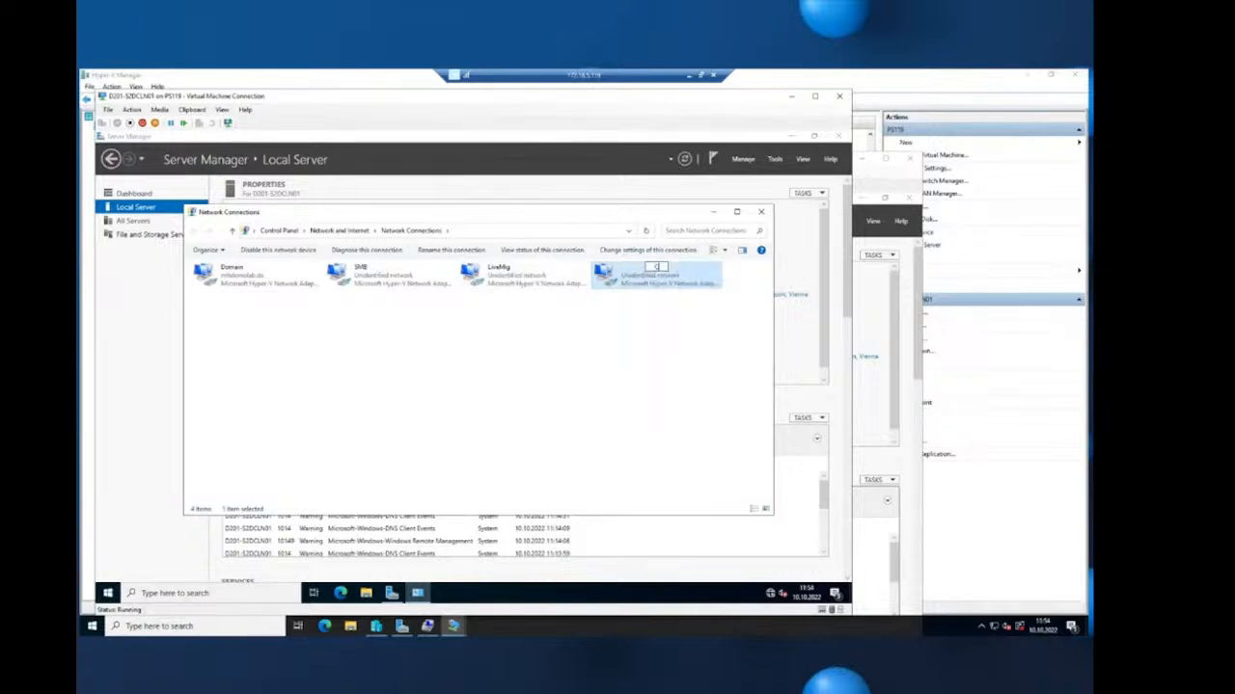
{"action": "type", "text": "ster"}
{"action": "key", "text": "Return"}
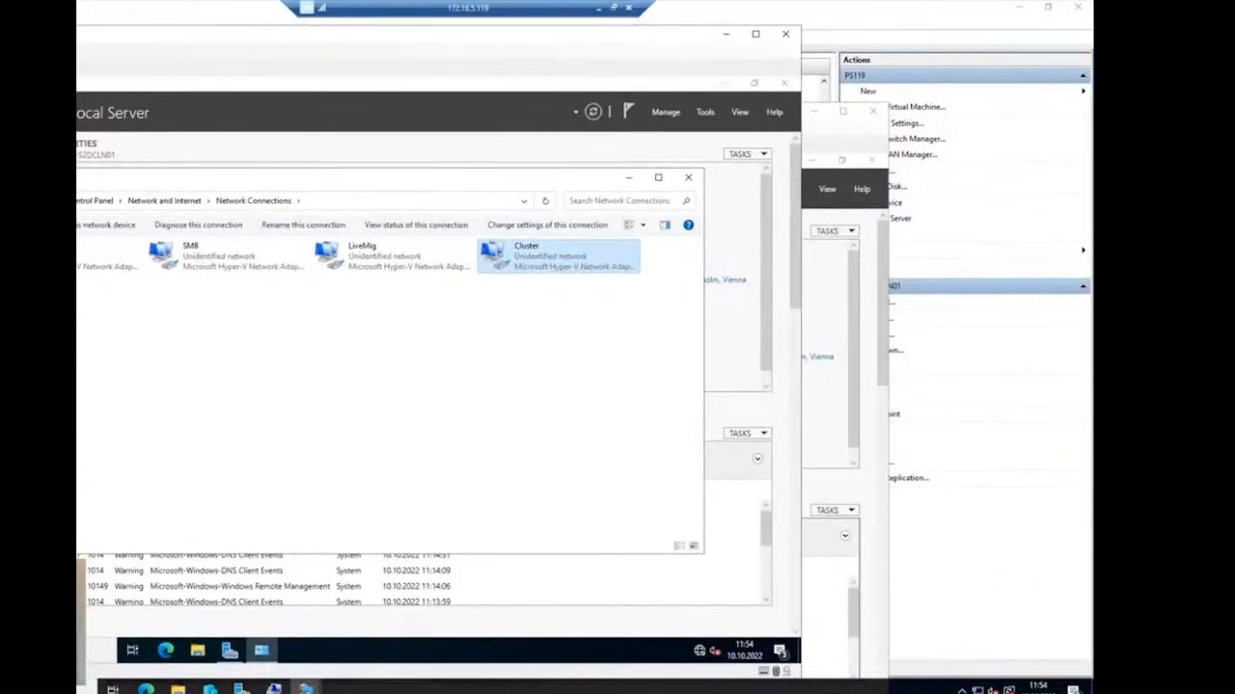
- Give the Cluster adapter a static 192.168.103 IPv4 address with mask 255.255.255.0
{"action": "right_click", "coordinate": [537, 258]}
{"action": "left_click", "coordinate": [574, 381]}
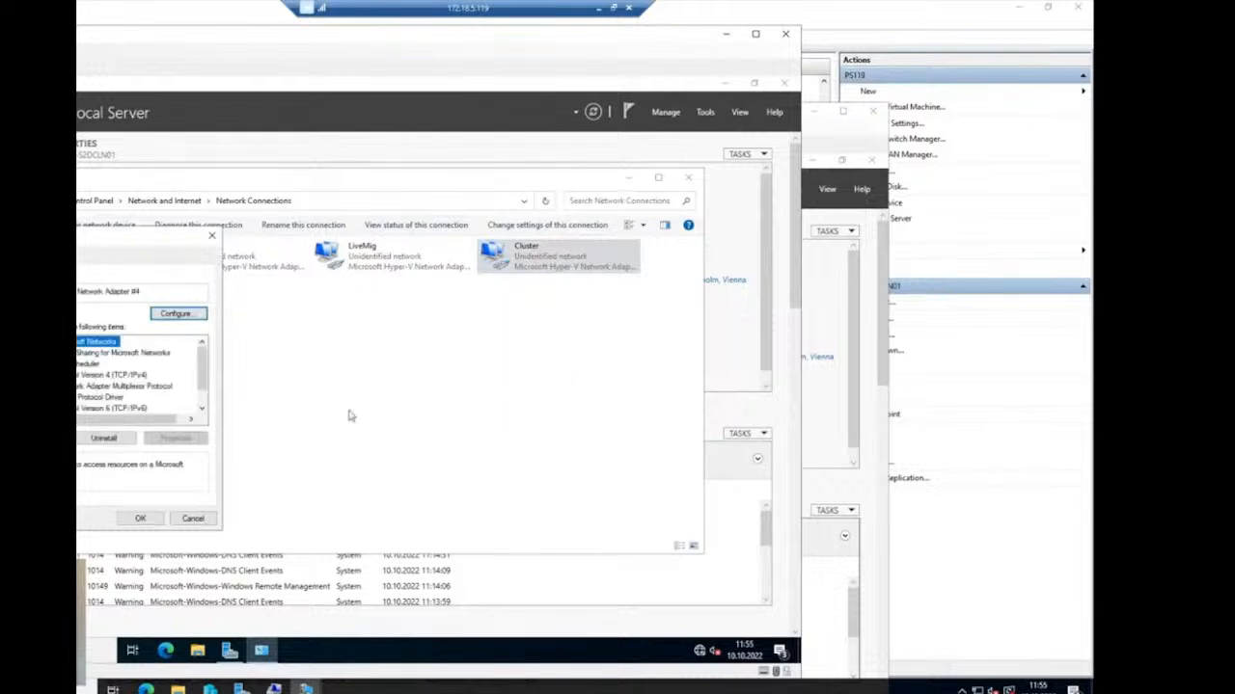
{"action": "left_click", "coordinate": [145, 377]}
{"action": "left_click", "coordinate": [176, 438]}
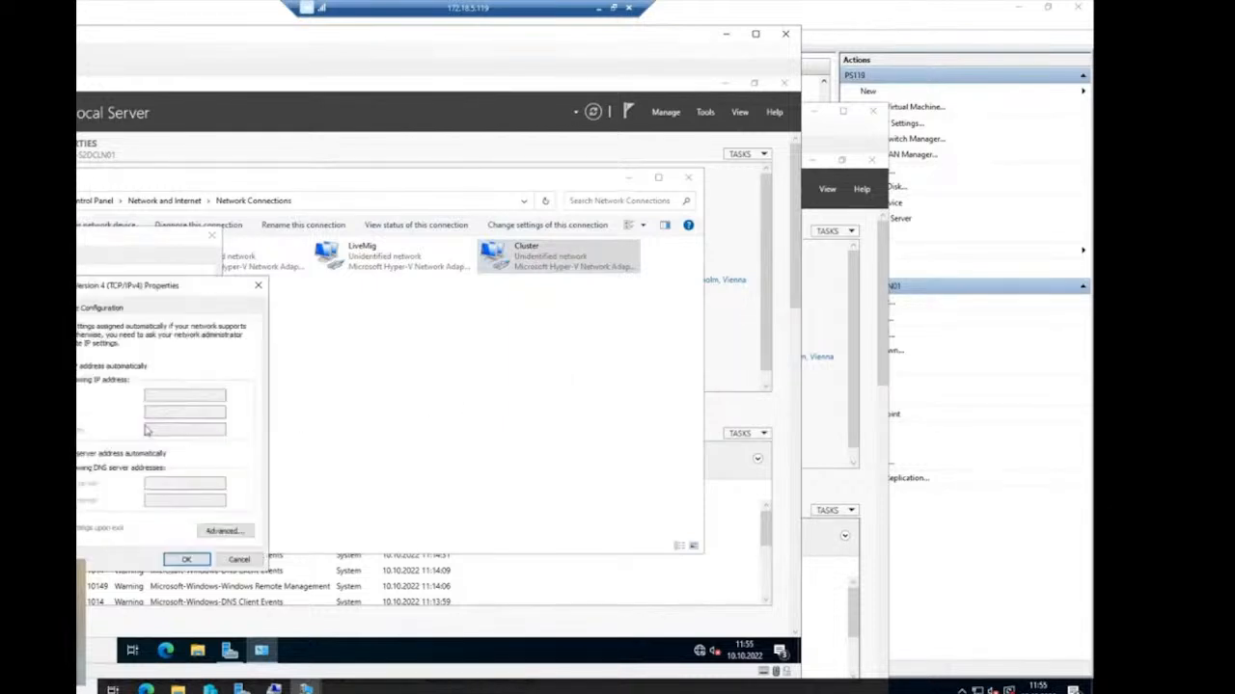
{"action": "left_click", "coordinate": [101, 381]}
{"action": "left_click", "coordinate": [157, 394]}
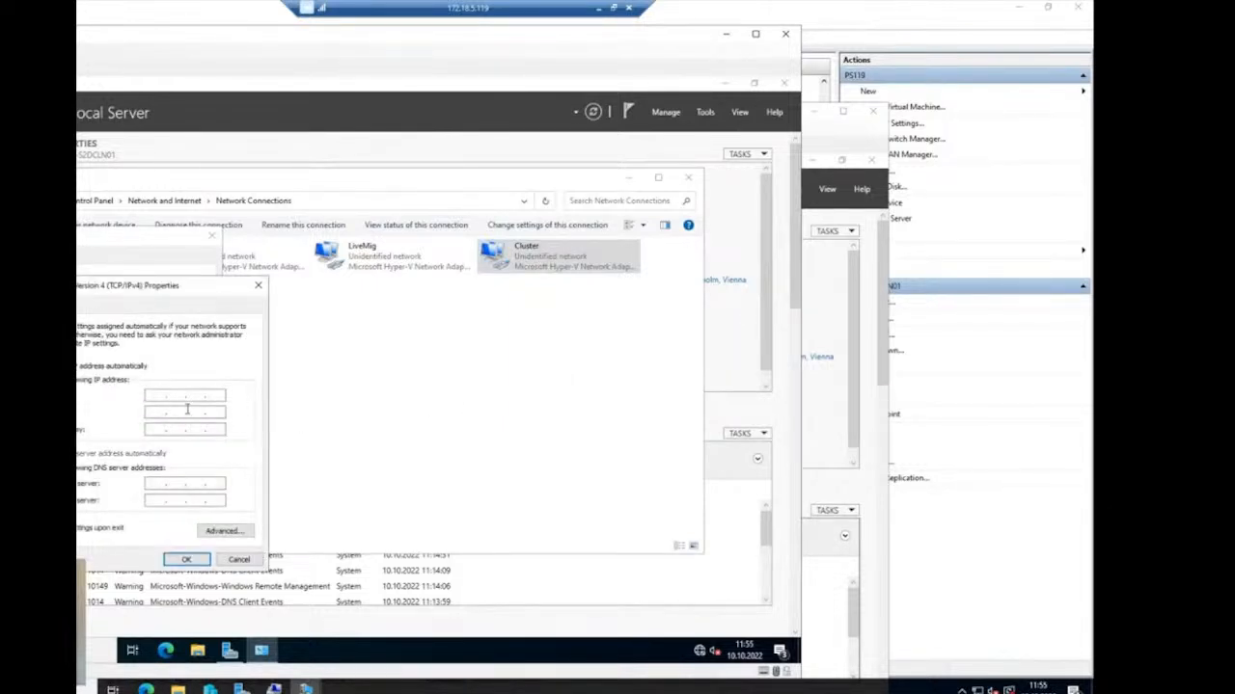
{"action": "type", "text": "192 . 168 . 103 ."}
{"action": "key", "text": "Tab"}
{"action": "left_click", "coordinate": [218, 395]}
{"action": "left_click", "coordinate": [186, 559]}
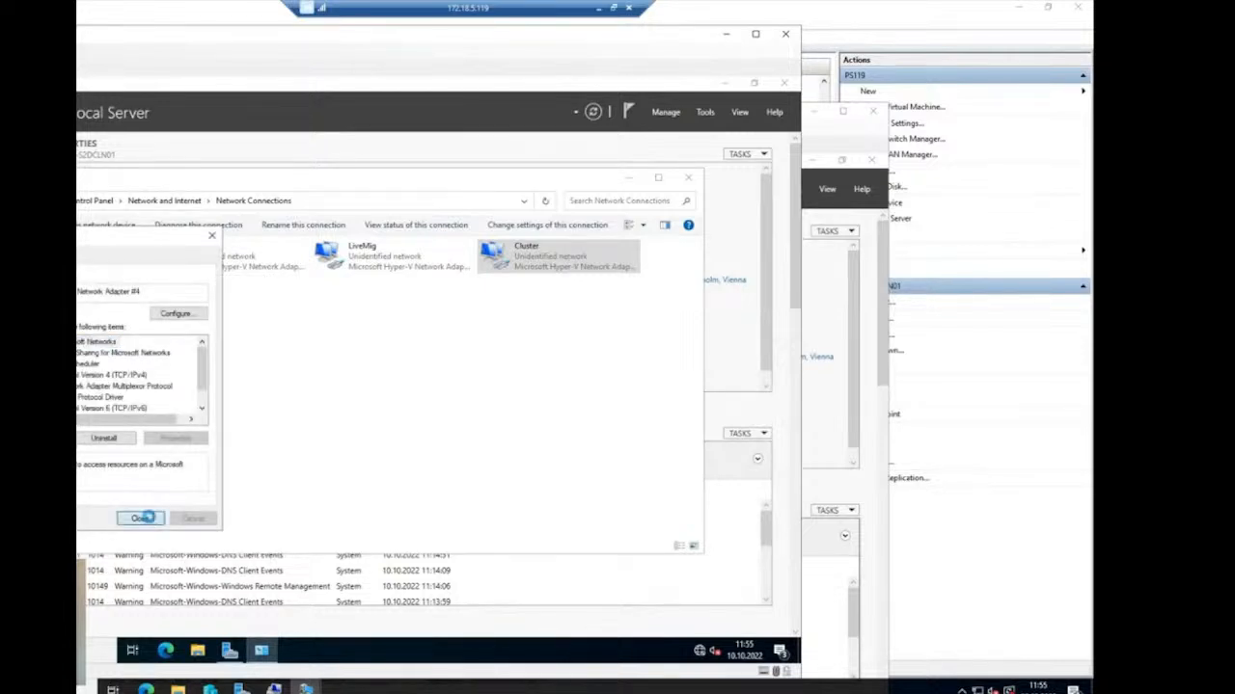
{"action": "left_click", "coordinate": [142, 518]}
{"action": "mouse_move", "coordinate": [306, 688]}
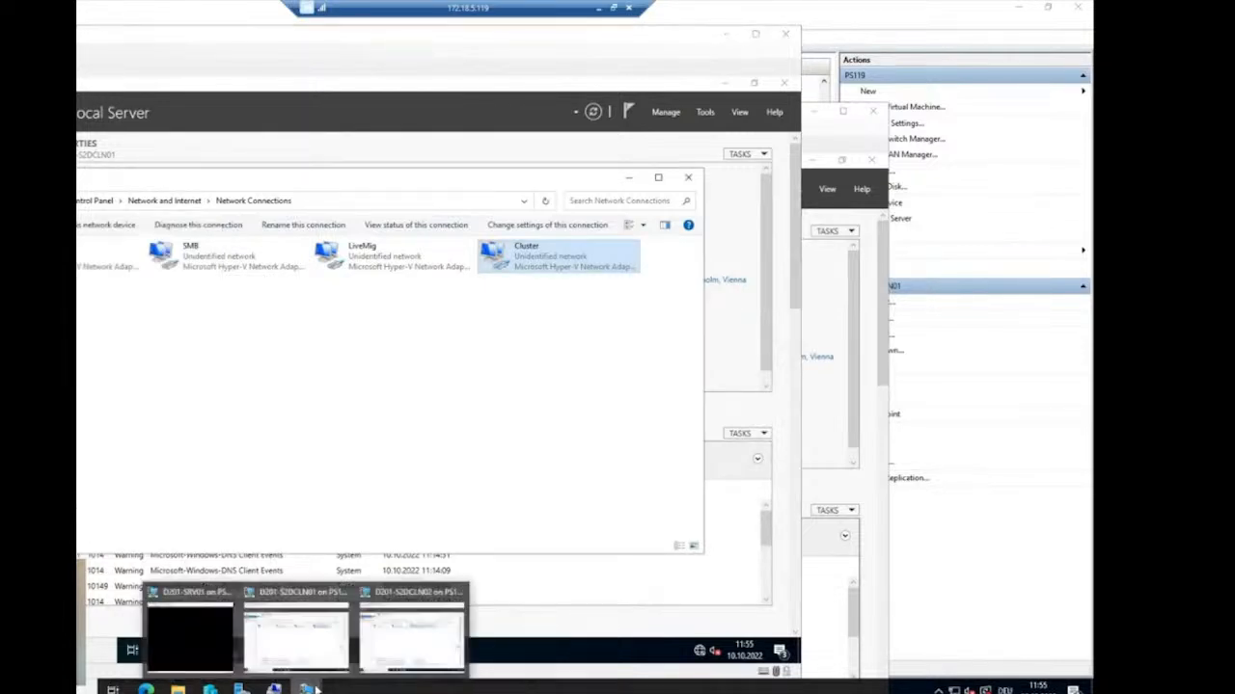
{"action": "left_click", "coordinate": [429, 643]}
- Rename the second node's Ethernet adapter to Cluster
{"action": "right_click", "coordinate": [612, 346]}
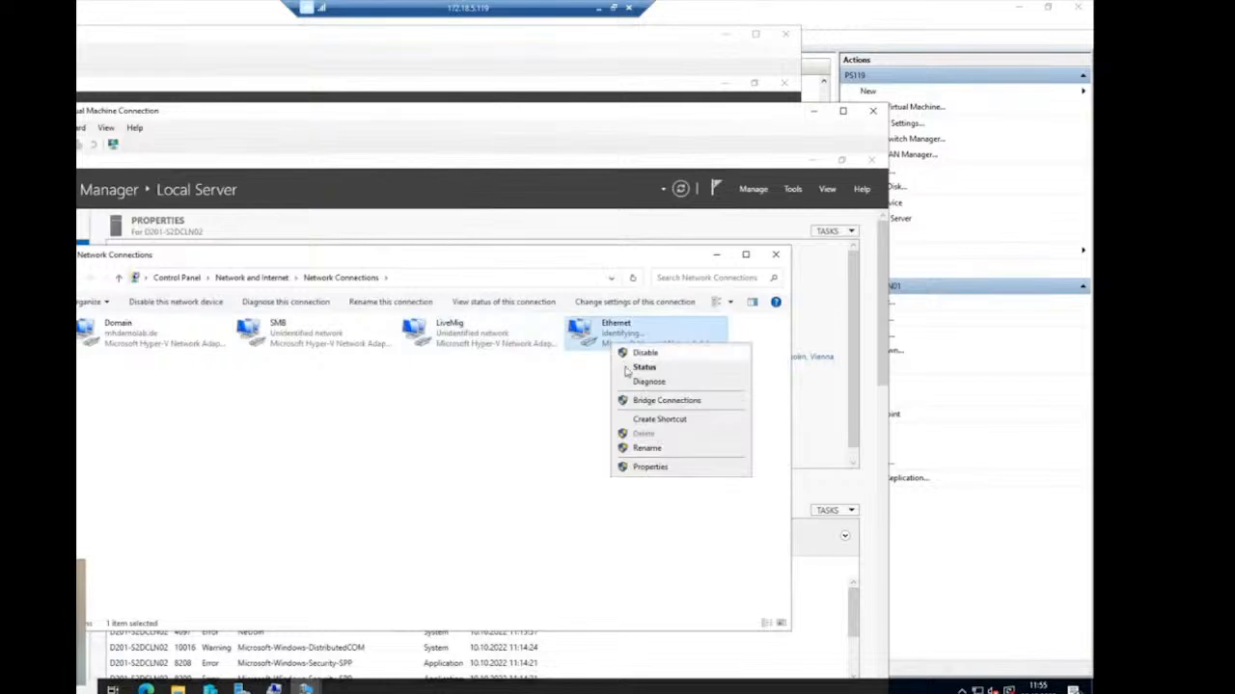
{"action": "left_click", "coordinate": [645, 448]}
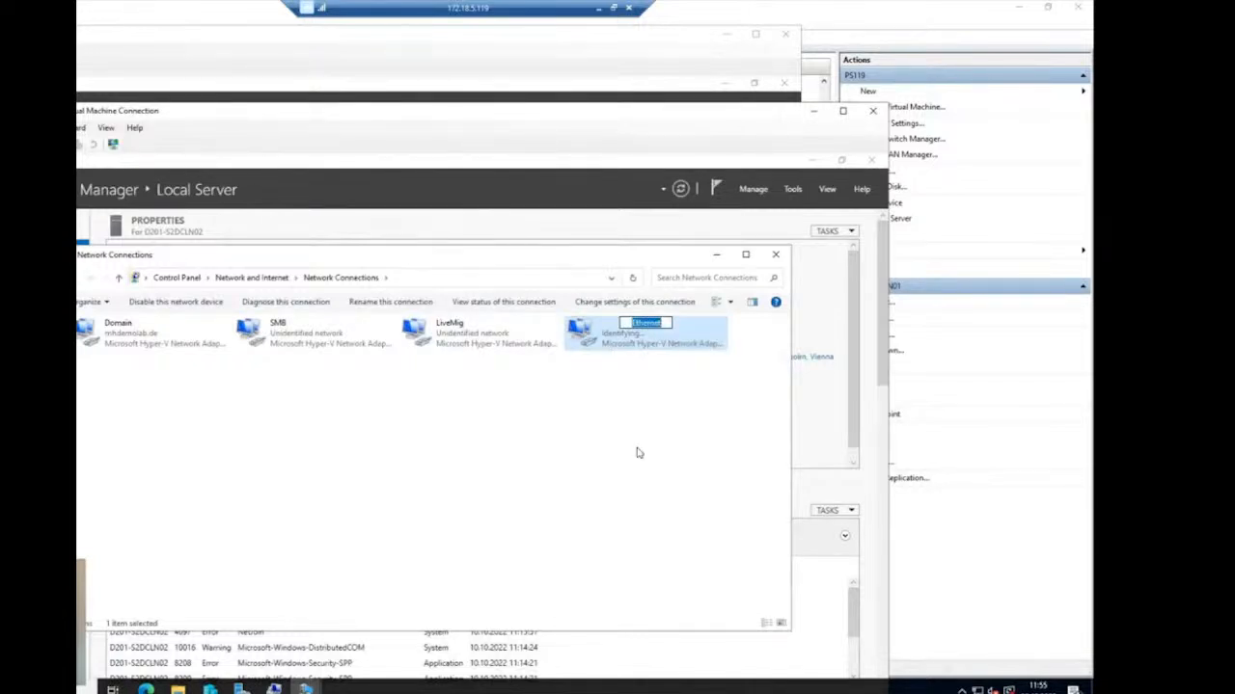
{"action": "type", "text": "Cluster"}
{"action": "key", "text": "Return"}
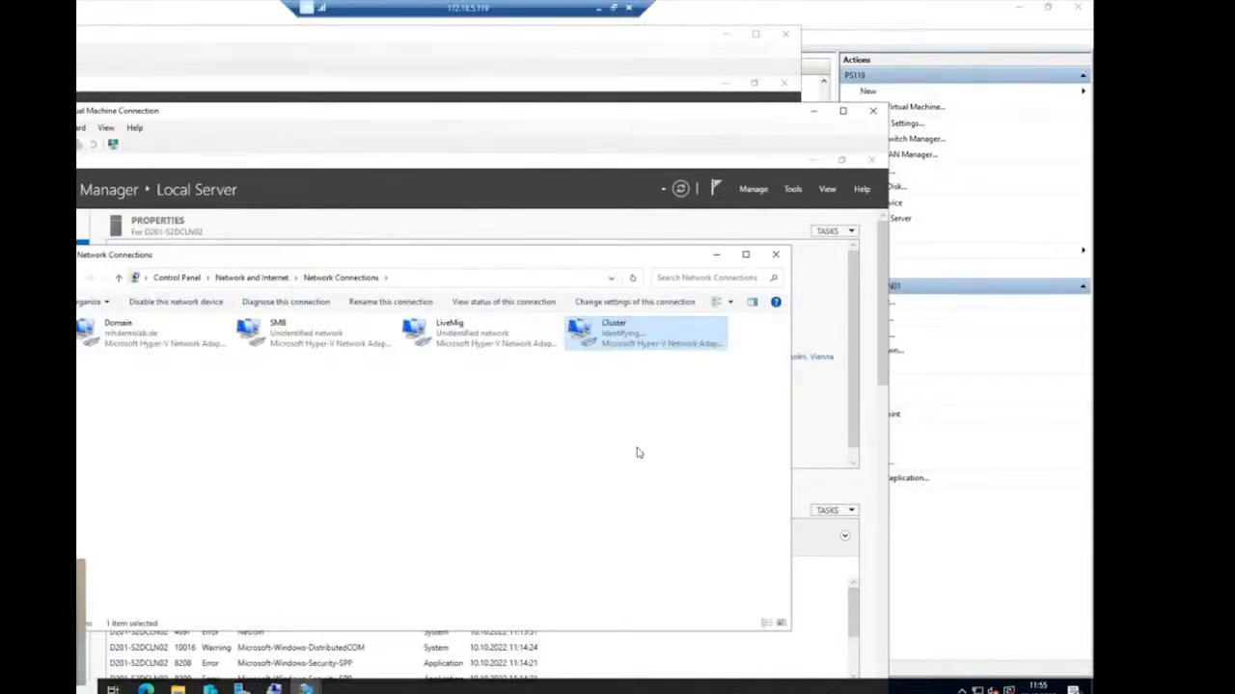
- Set the Cluster adapter's IPv4 to static 192.168.103.2, mask 255.255.255.0, and close Network Connections
{"action": "right_click", "coordinate": [612, 341]}
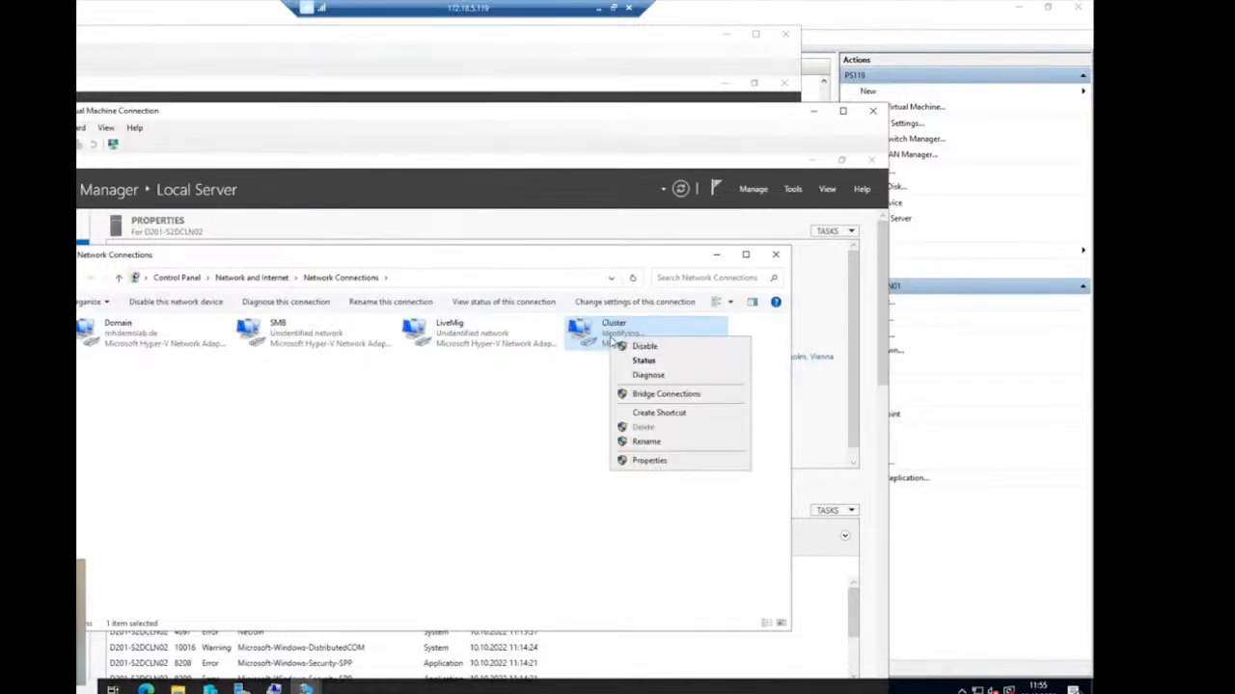
{"action": "left_click", "coordinate": [646, 460]}
{"action": "left_click", "coordinate": [231, 453]}
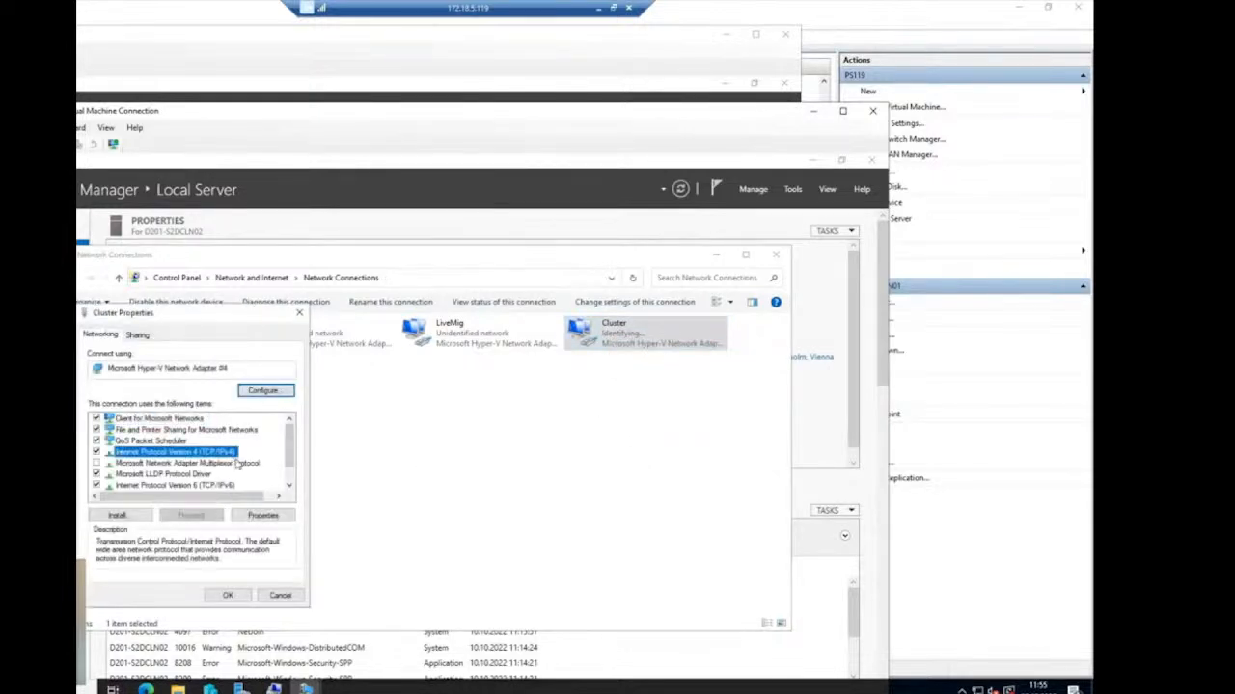
{"action": "left_click", "coordinate": [280, 515]}
{"action": "left_click", "coordinate": [201, 459]}
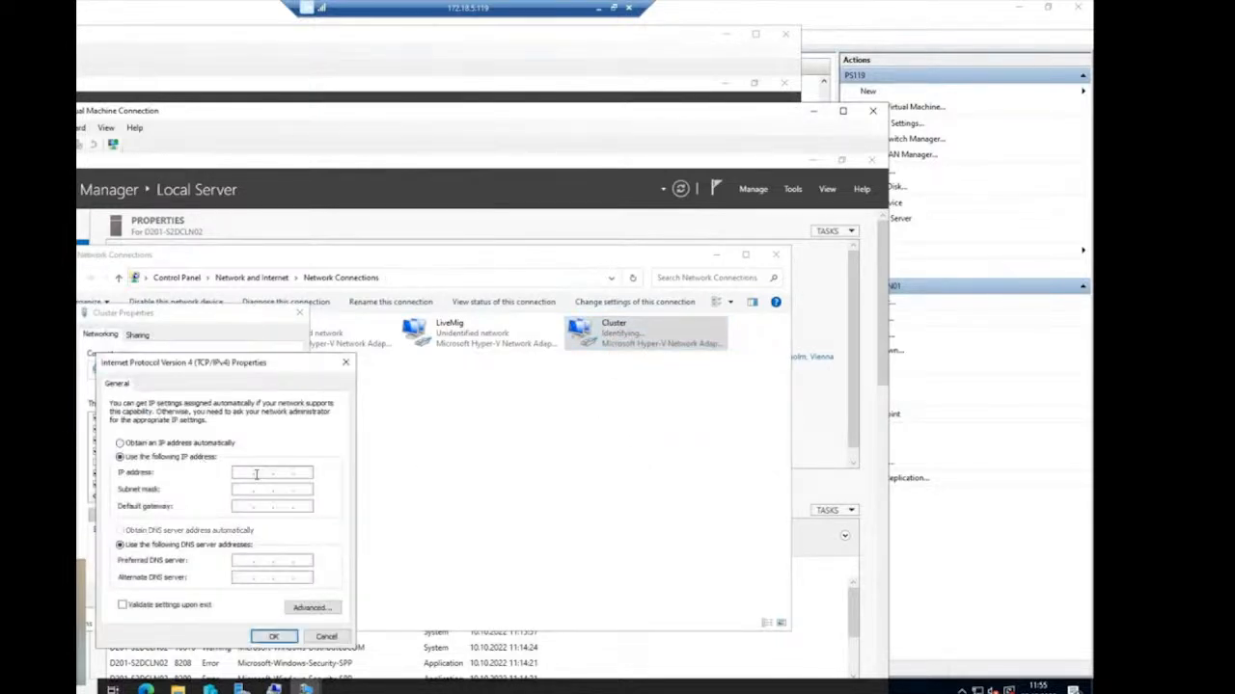
{"action": "type", "text": "192 . 168 . 103 ."}
{"action": "key", "text": "Tab"}
{"action": "left_click", "coordinate": [300, 472]}
{"action": "type", "text": "2"}
{"action": "left_click", "coordinate": [274, 639]}
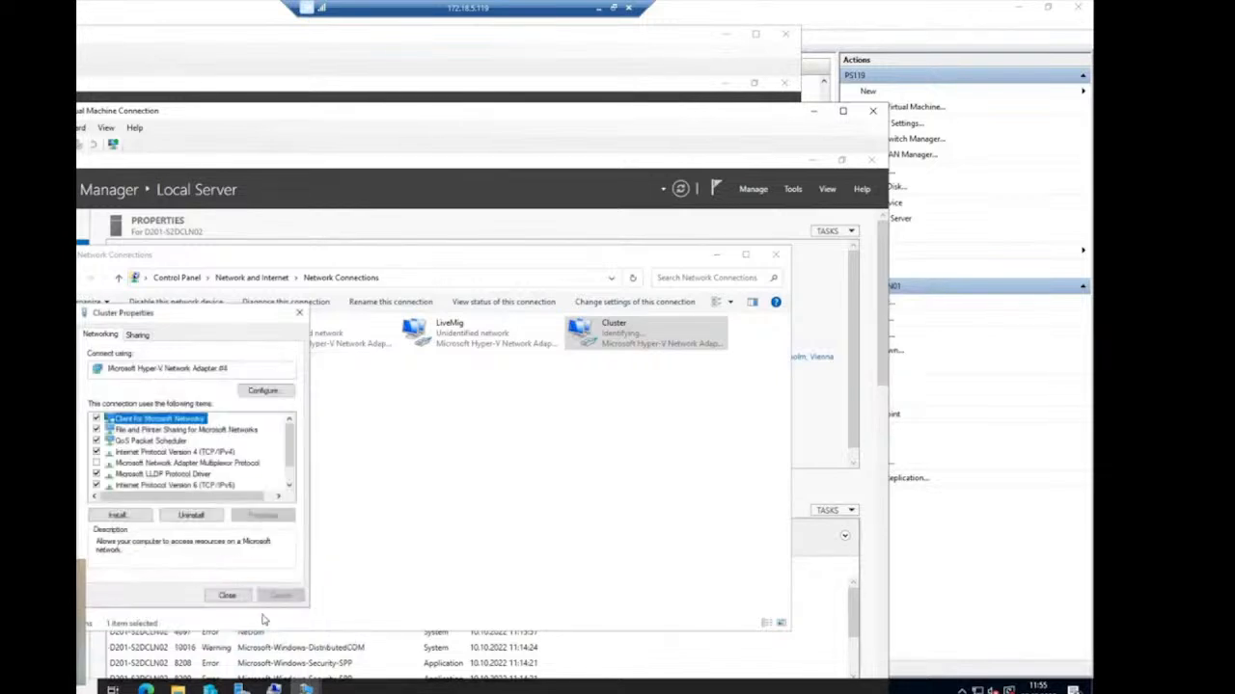
{"action": "left_click", "coordinate": [245, 599]}
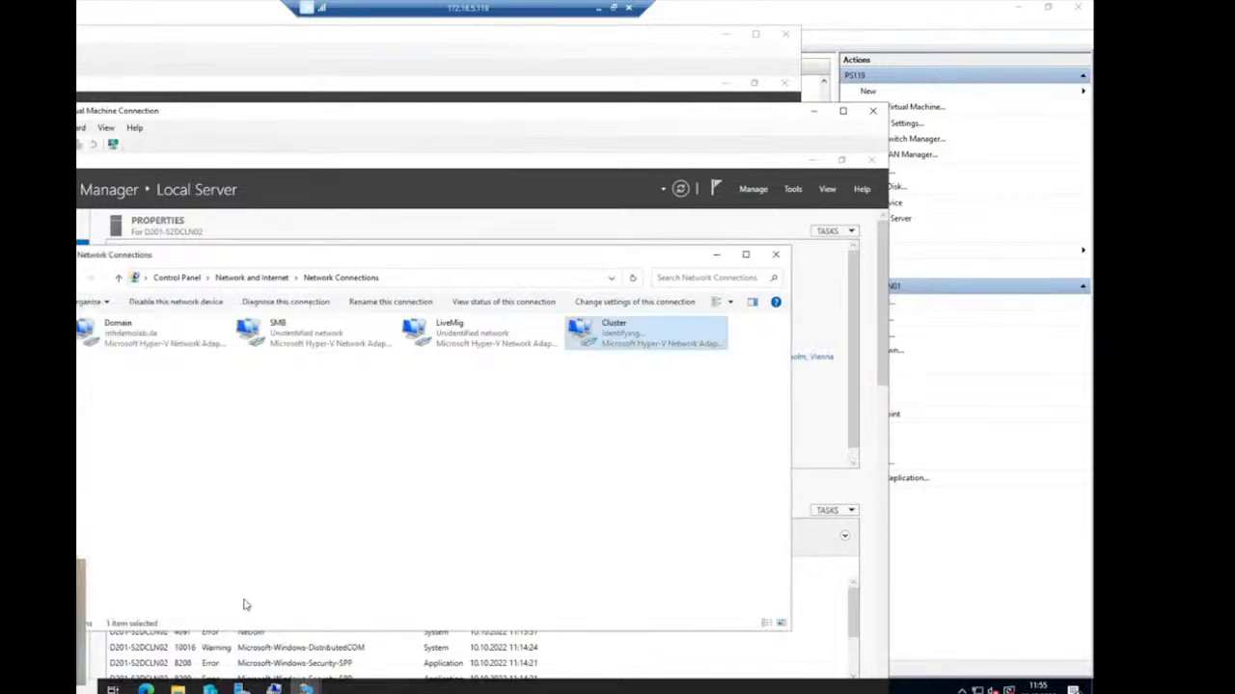
{"action": "left_click", "coordinate": [776, 254]}
{"action": "mouse_move", "coordinate": [305, 687]}
{"action": "left_click", "coordinate": [297, 625]}
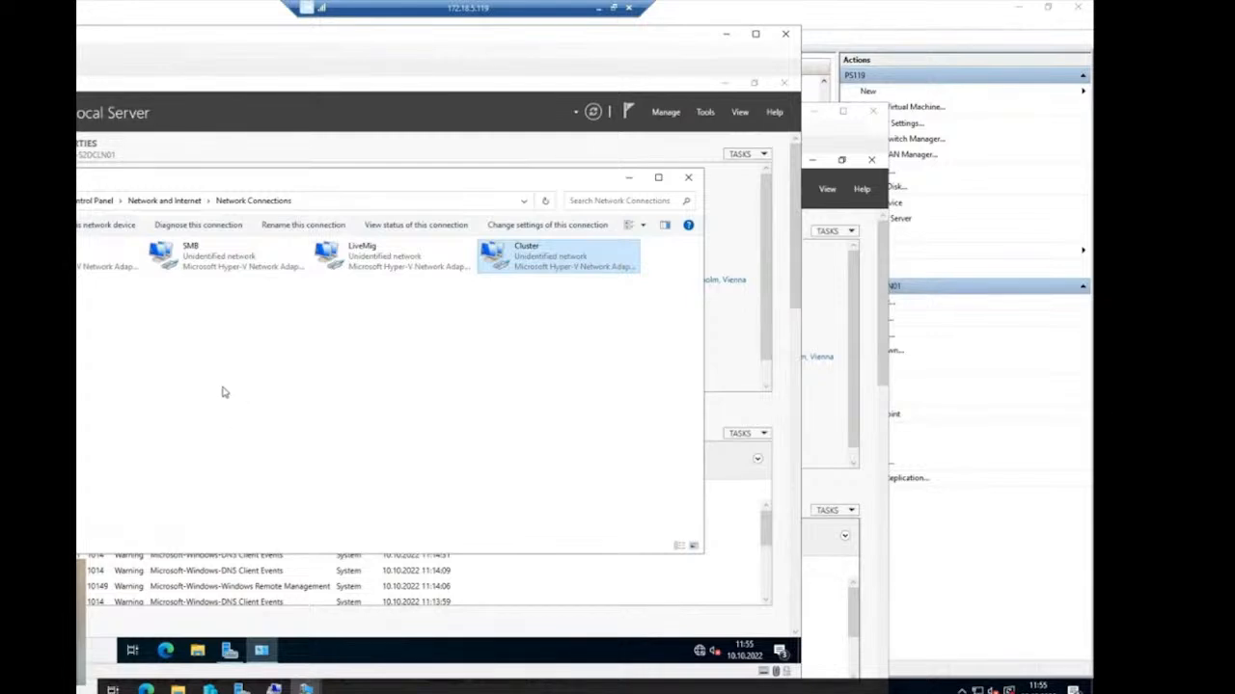
- Deselect the adapter and bring Server Manager's Local Server page to the front
{"action": "left_click", "coordinate": [101, 336]}
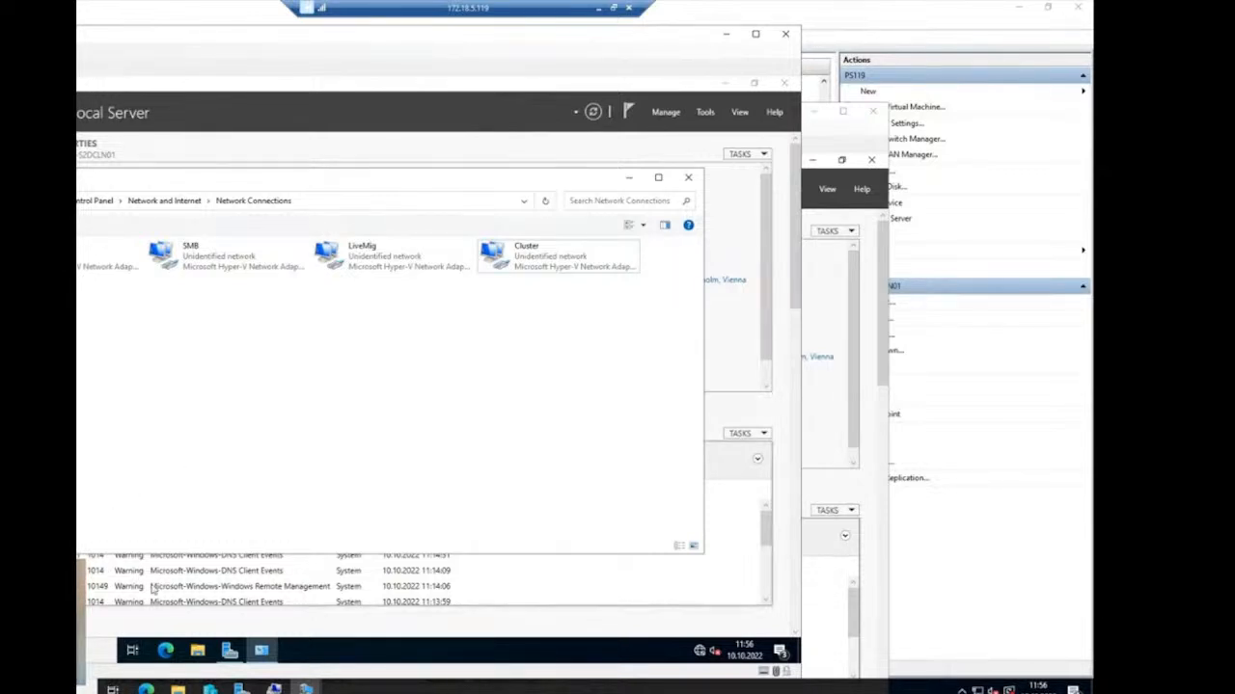
{"action": "mouse_move", "coordinate": [306, 687]}
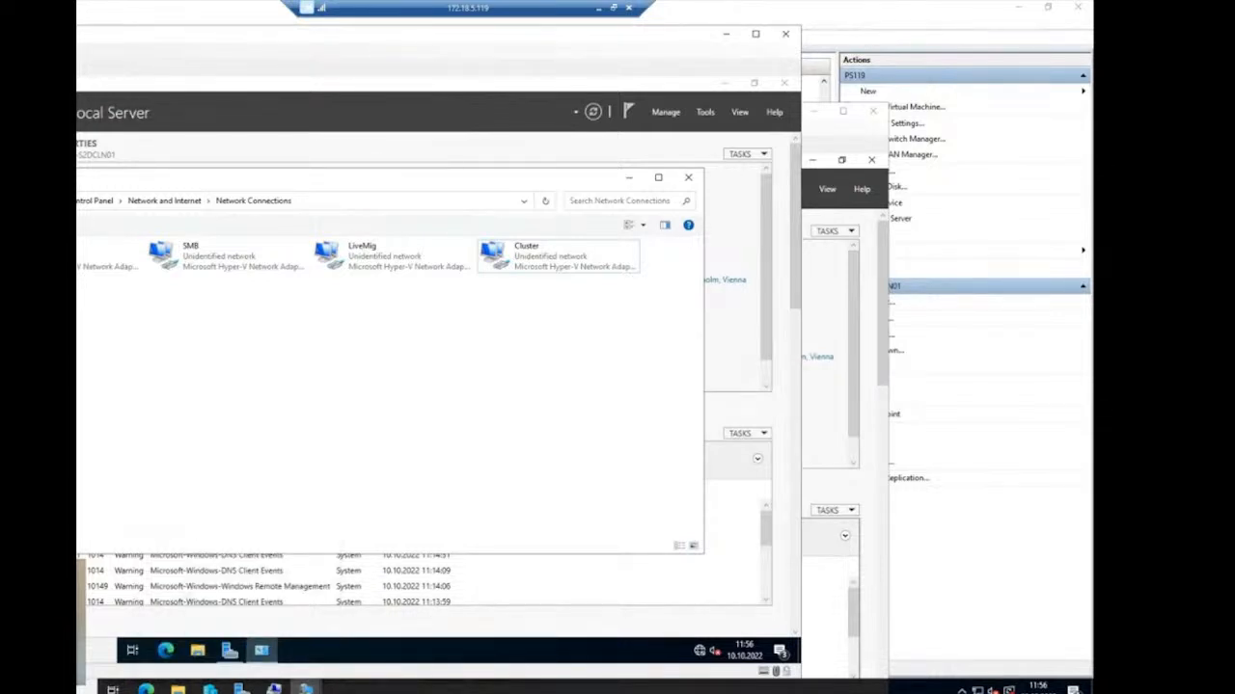
{"action": "left_click", "coordinate": [68, 318]}
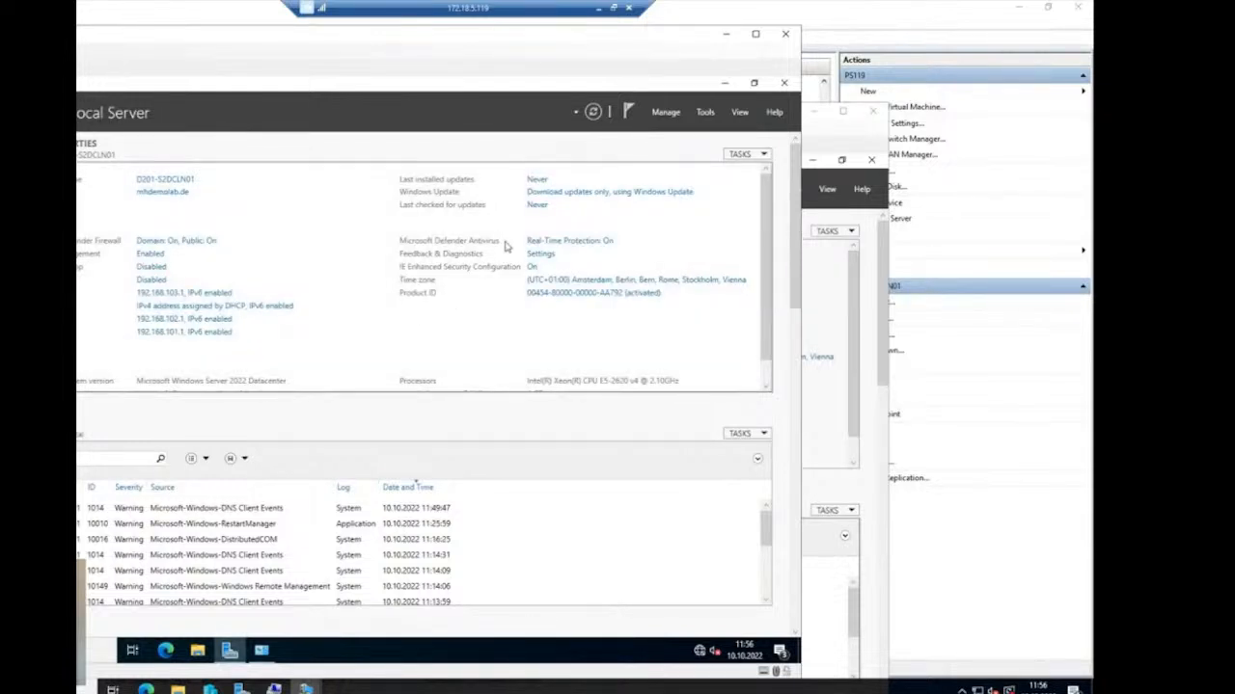
- Try adding the Hyper-V role with its management tools, then cancel after the virtualization error
{"action": "left_click", "coordinate": [668, 113]}
{"action": "left_click", "coordinate": [692, 130]}
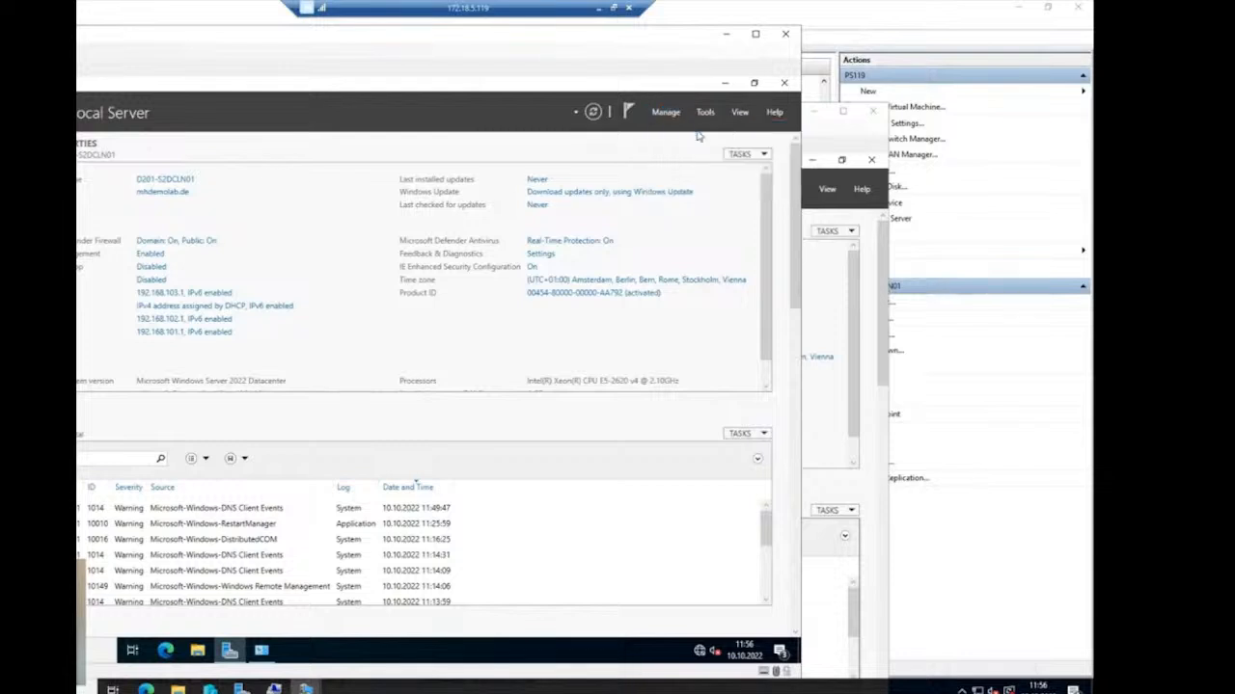
{"action": "left_click", "coordinate": [243, 446]}
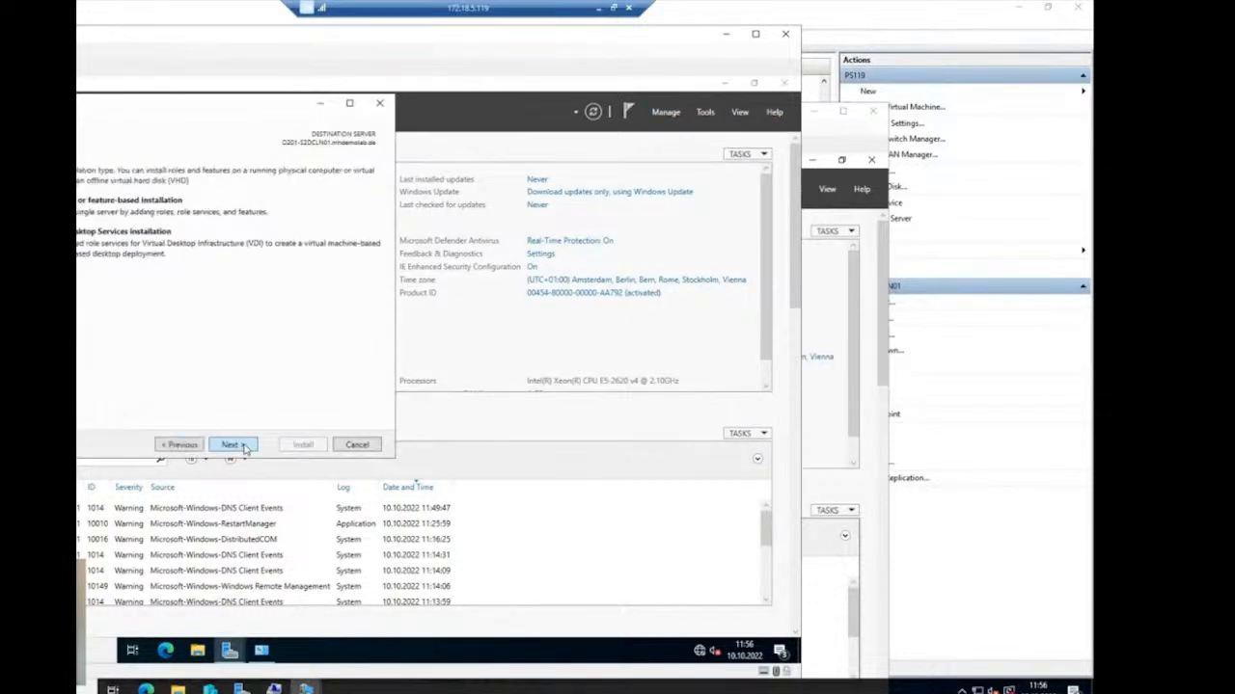
{"action": "left_click", "coordinate": [244, 447]}
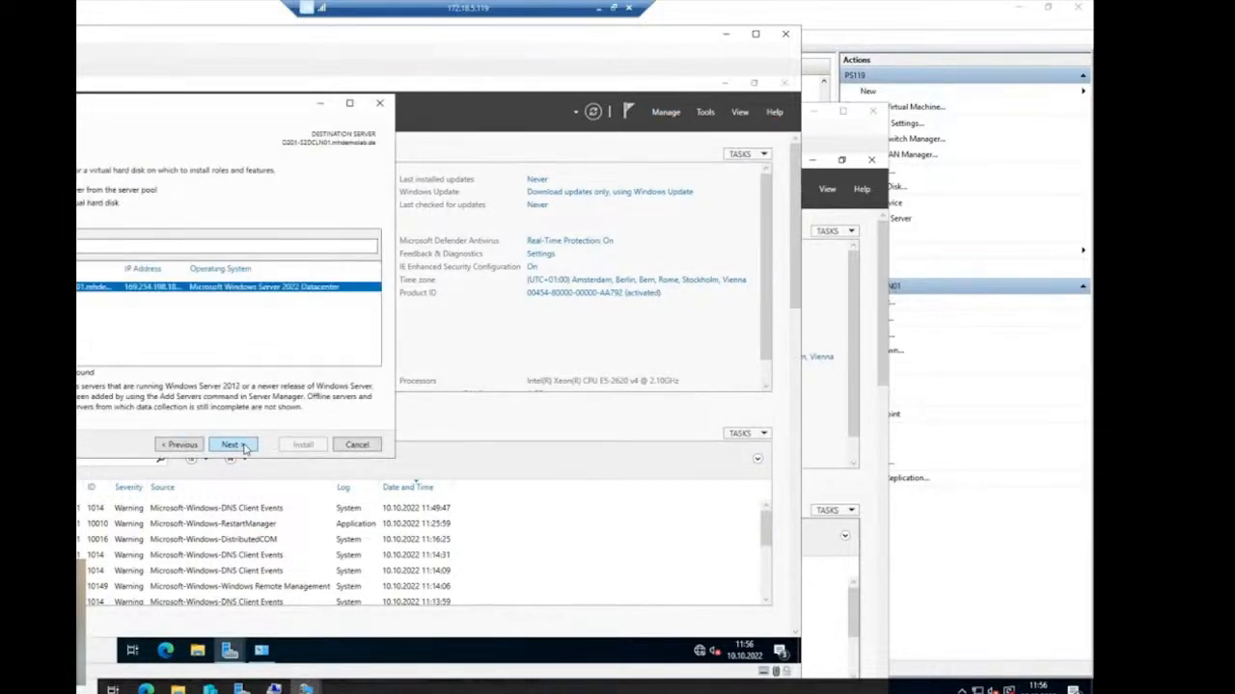
{"action": "left_click", "coordinate": [244, 447]}
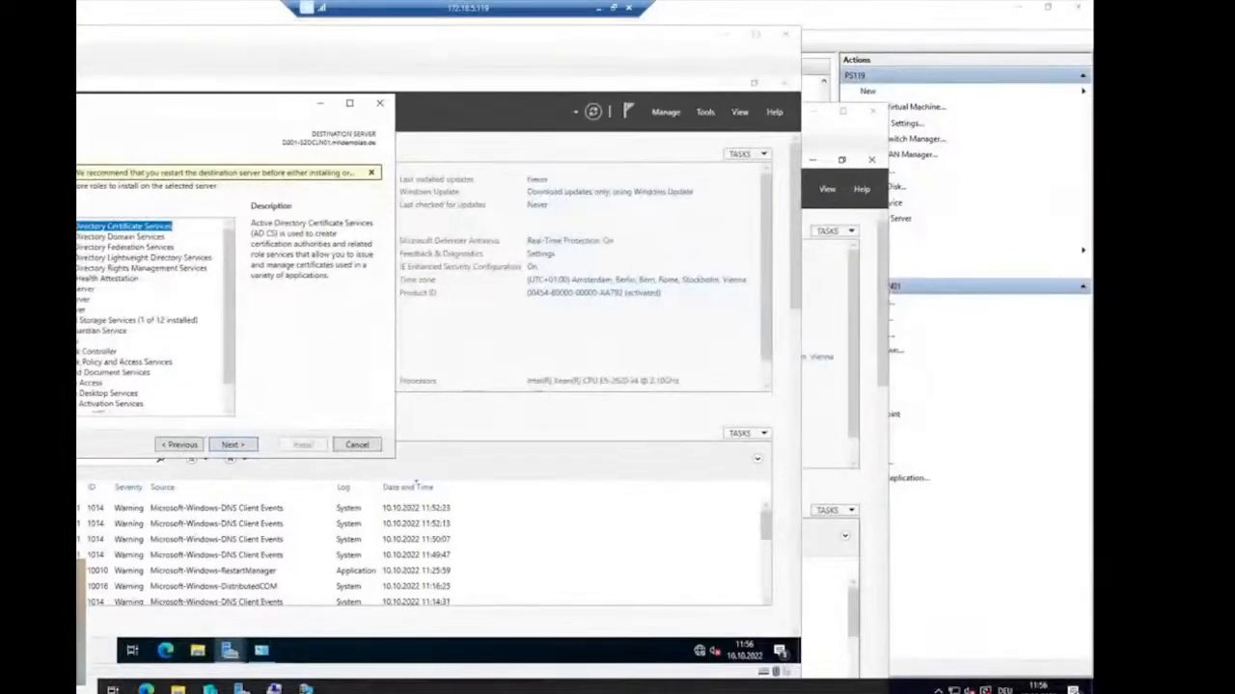
{"action": "left_click", "coordinate": [77, 340]}
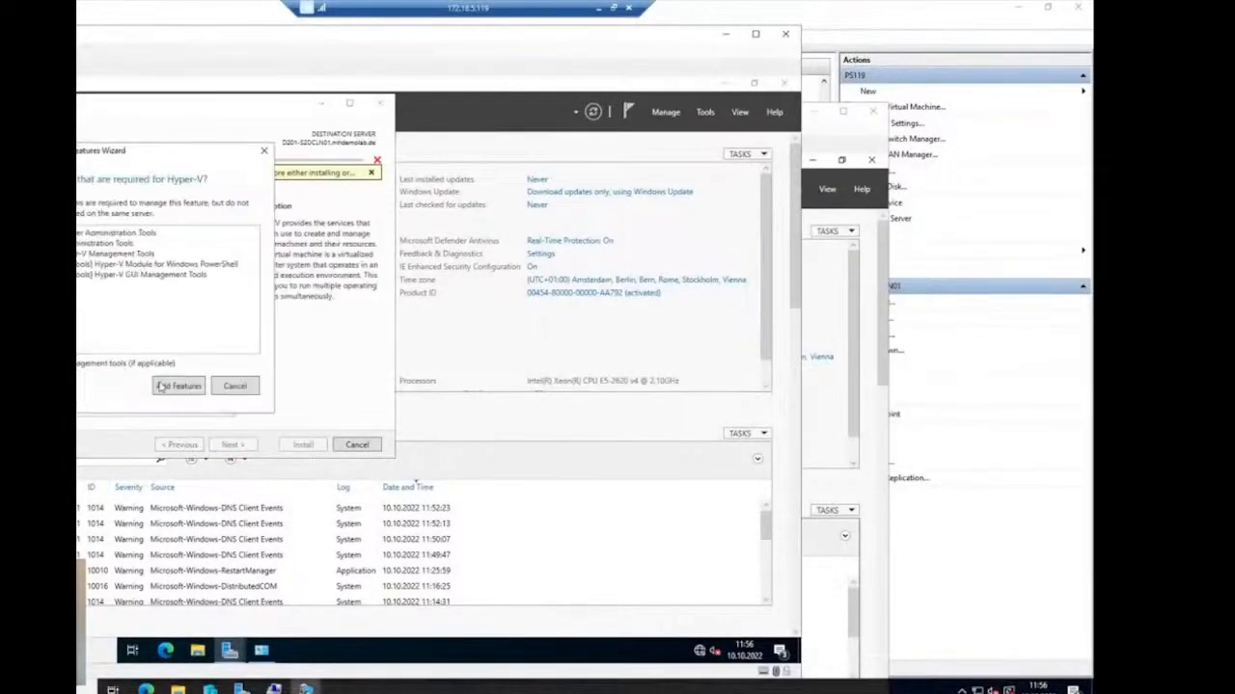
{"action": "left_click", "coordinate": [192, 389]}
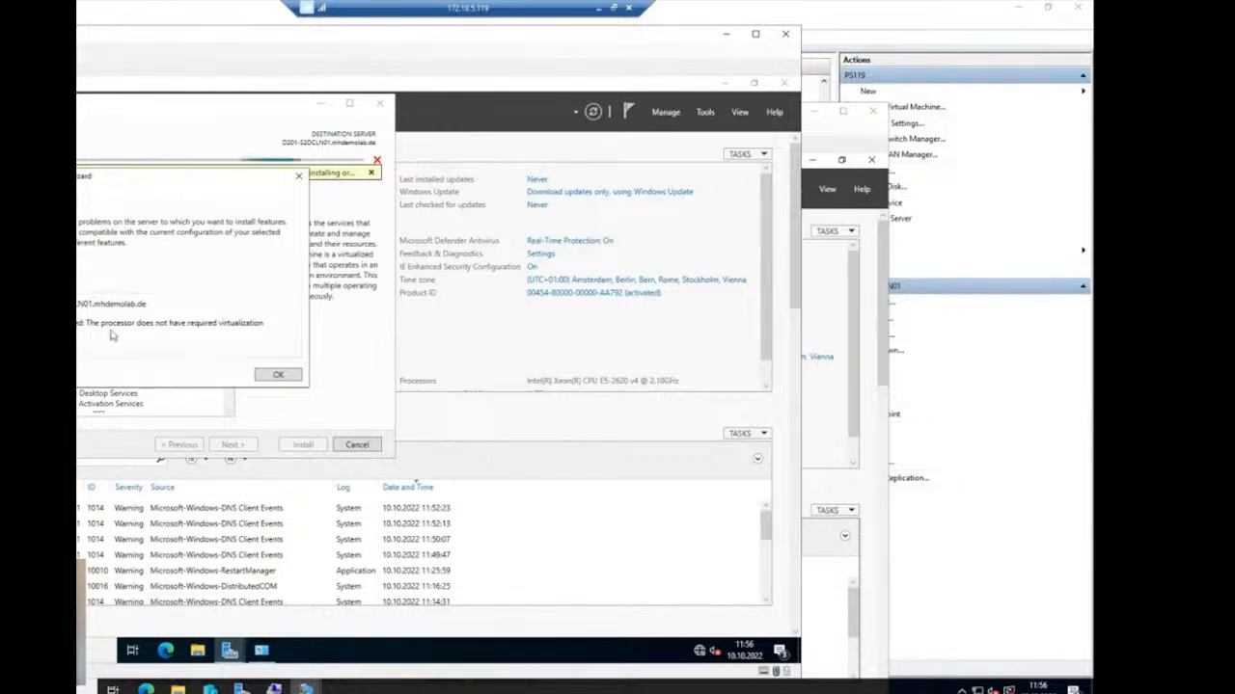
{"action": "left_click", "coordinate": [279, 375]}
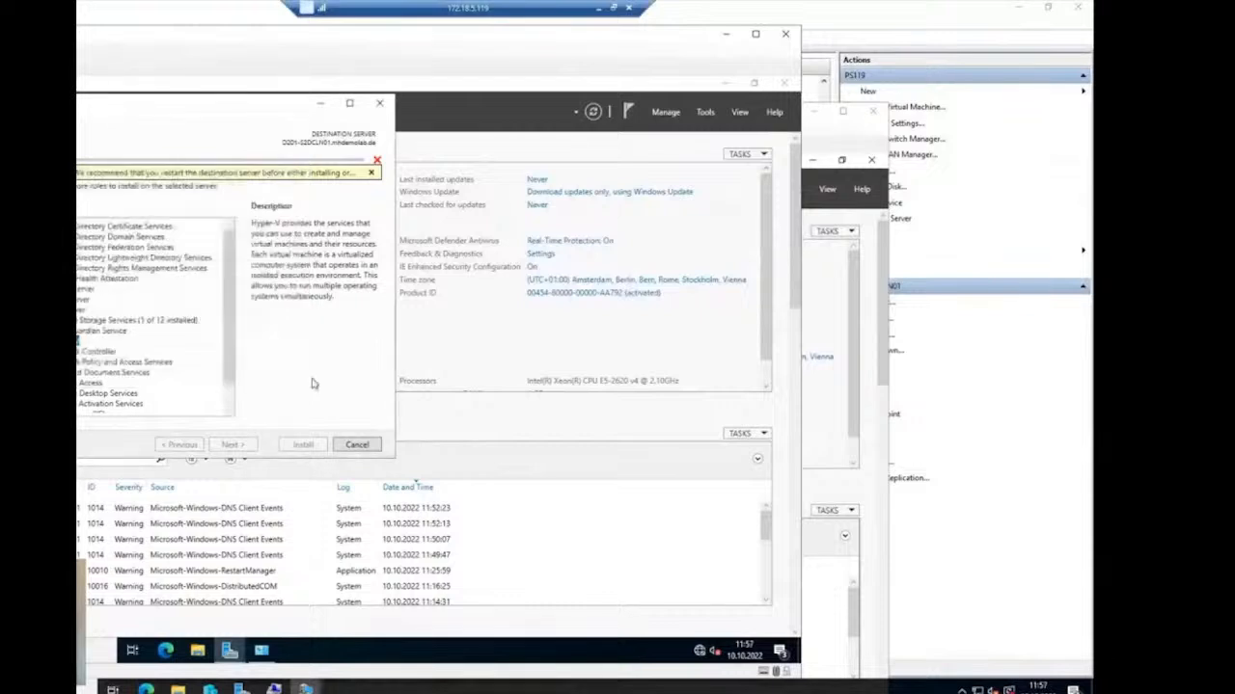
{"action": "left_click", "coordinate": [357, 444]}
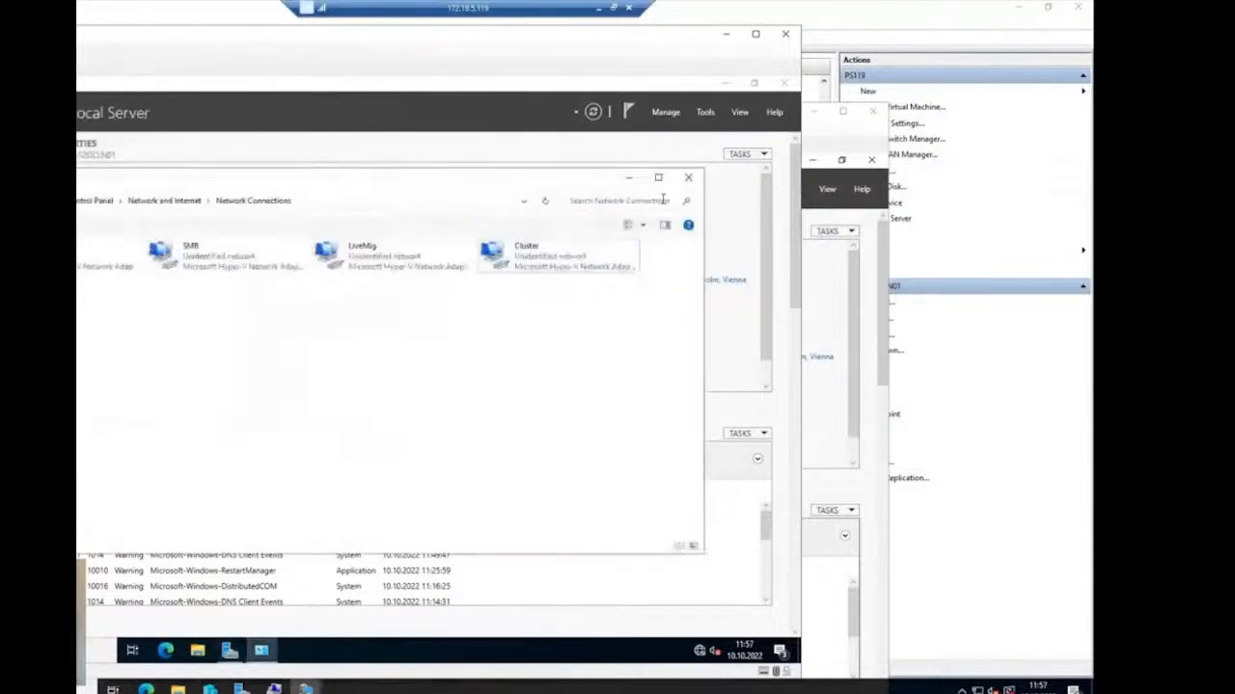
- Start shutting down the first node, then move to D201-S2DCLN02's window and open its power options
{"action": "left_click", "coordinate": [688, 178]}
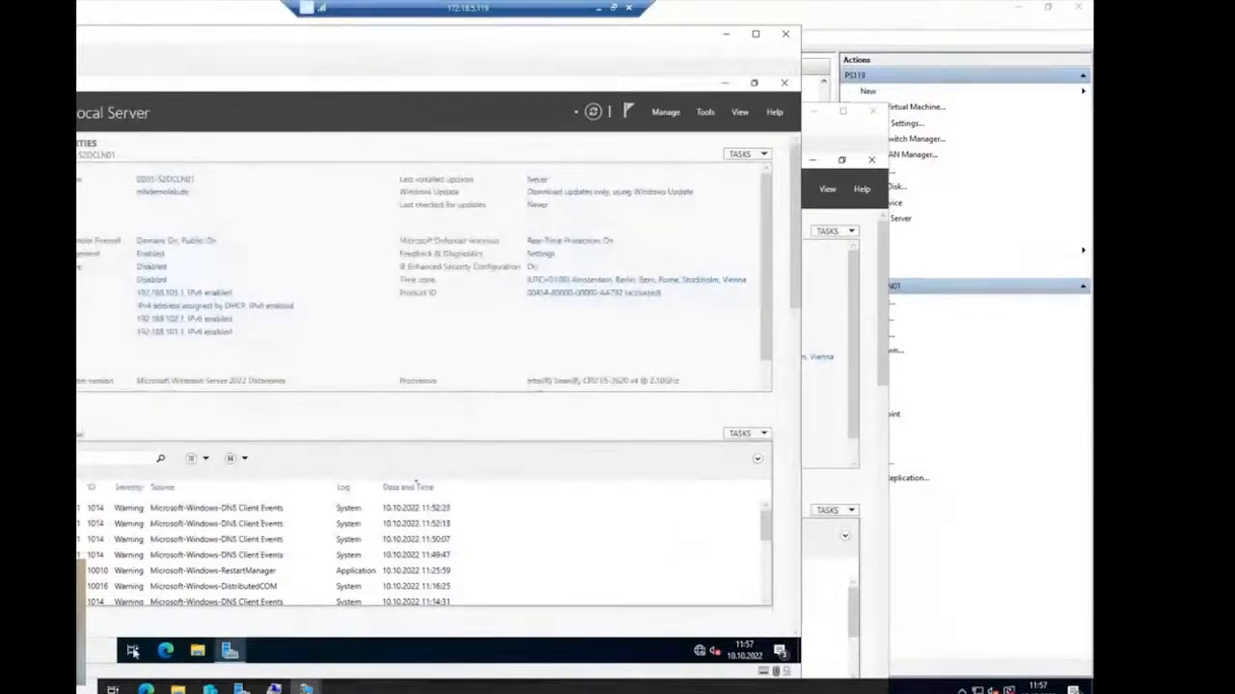
{"action": "left_click", "coordinate": [10, 651]}
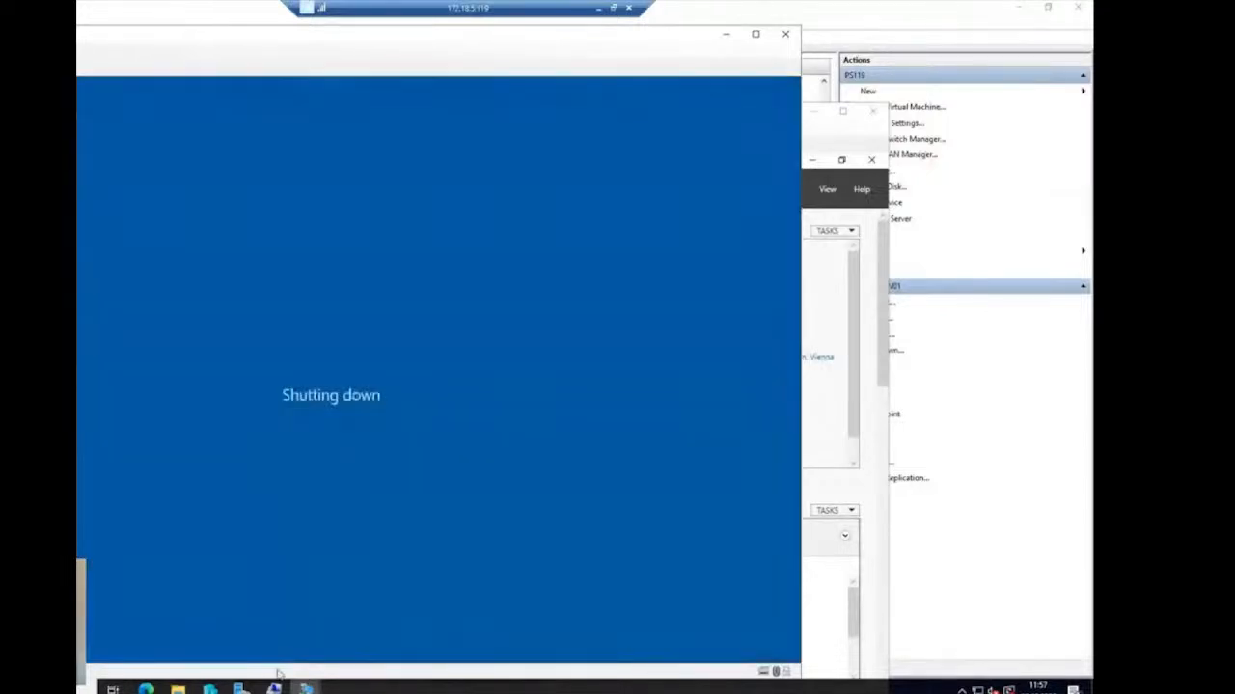
{"action": "mouse_move", "coordinate": [305, 689]}
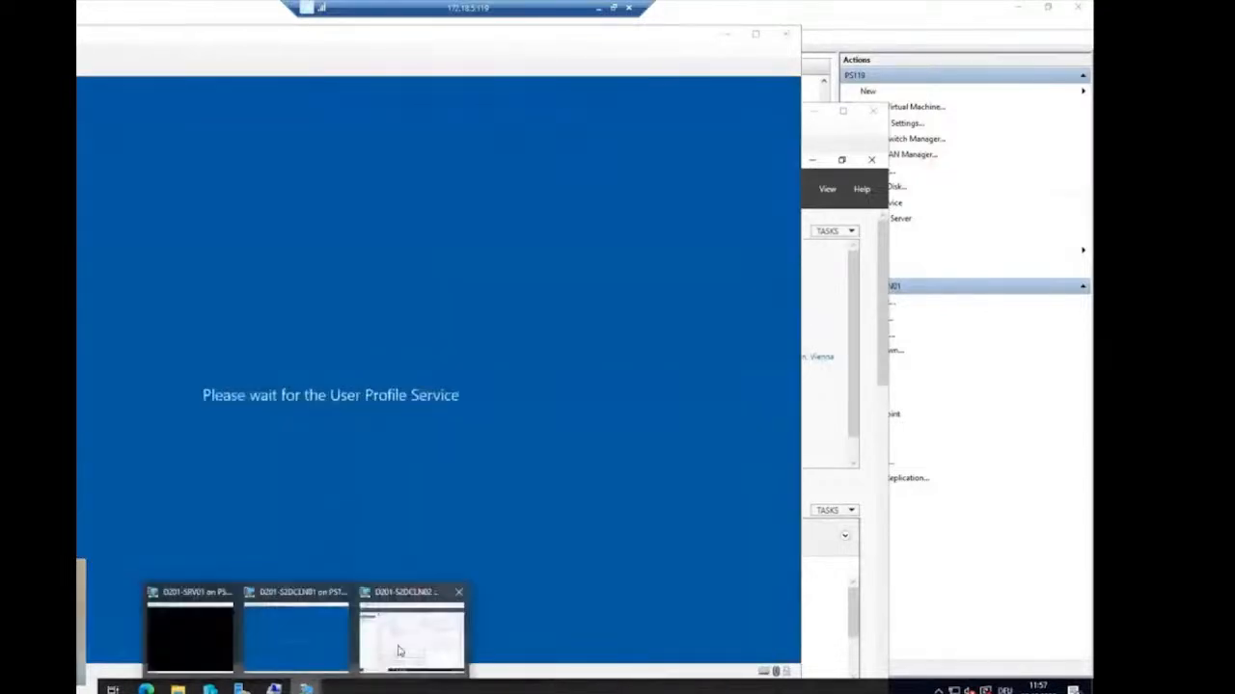
{"action": "left_click", "coordinate": [398, 651]}
{"action": "left_click_drag", "start_coordinate": [226, 113], "coordinate": [235, 30]}
{"action": "key", "text": "super"}
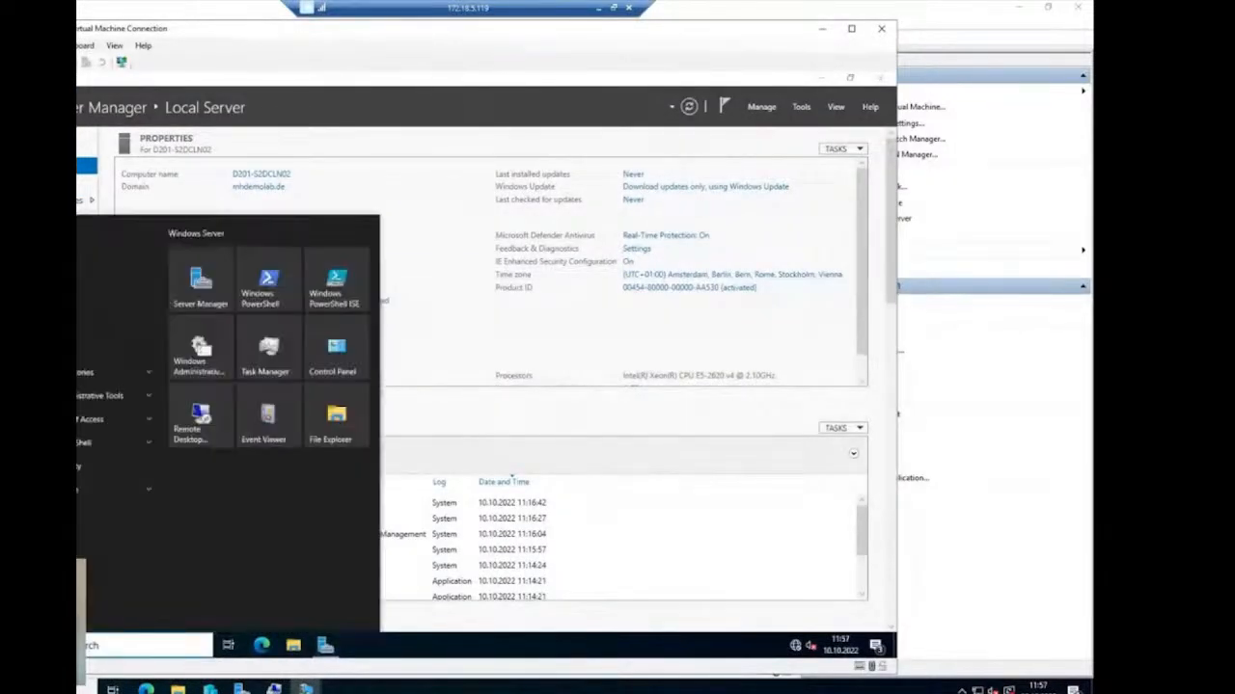
{"action": "left_click", "coordinate": [2, 615]}
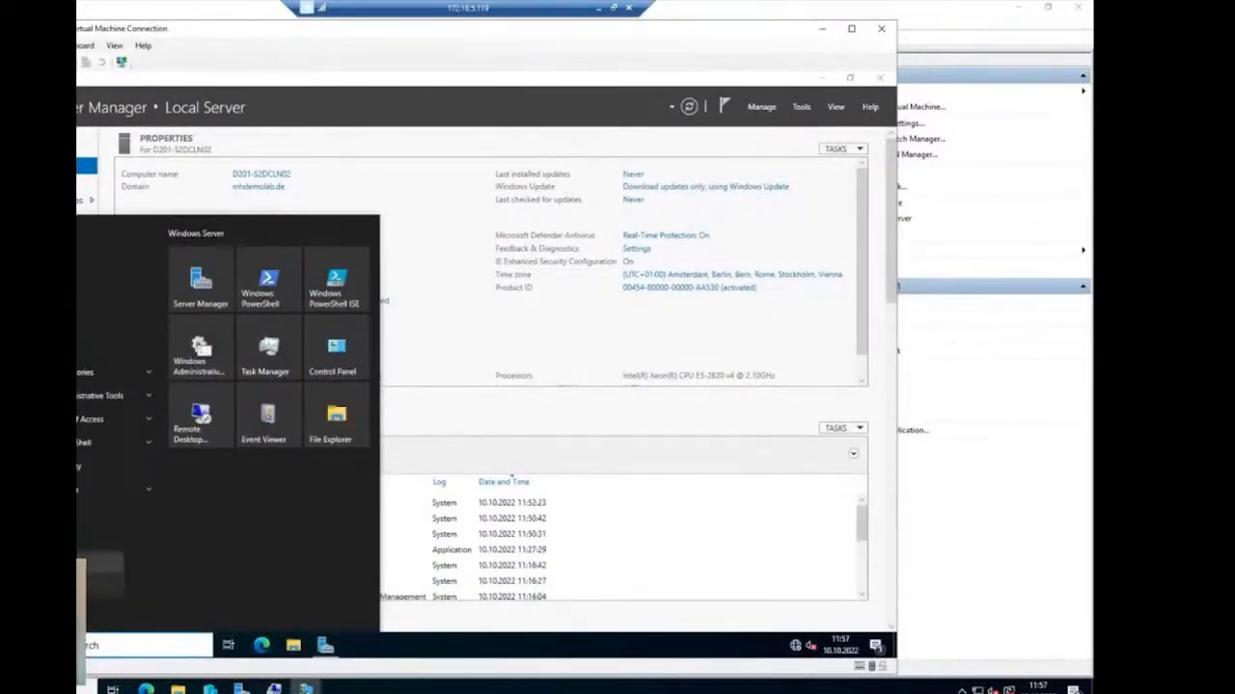
- Shut down D201-S2DCLN02 and launch PowerShell ISE as administrator on the host
{"action": "left_click", "coordinate": [81, 564]}
{"action": "left_click", "coordinate": [147, 579]}
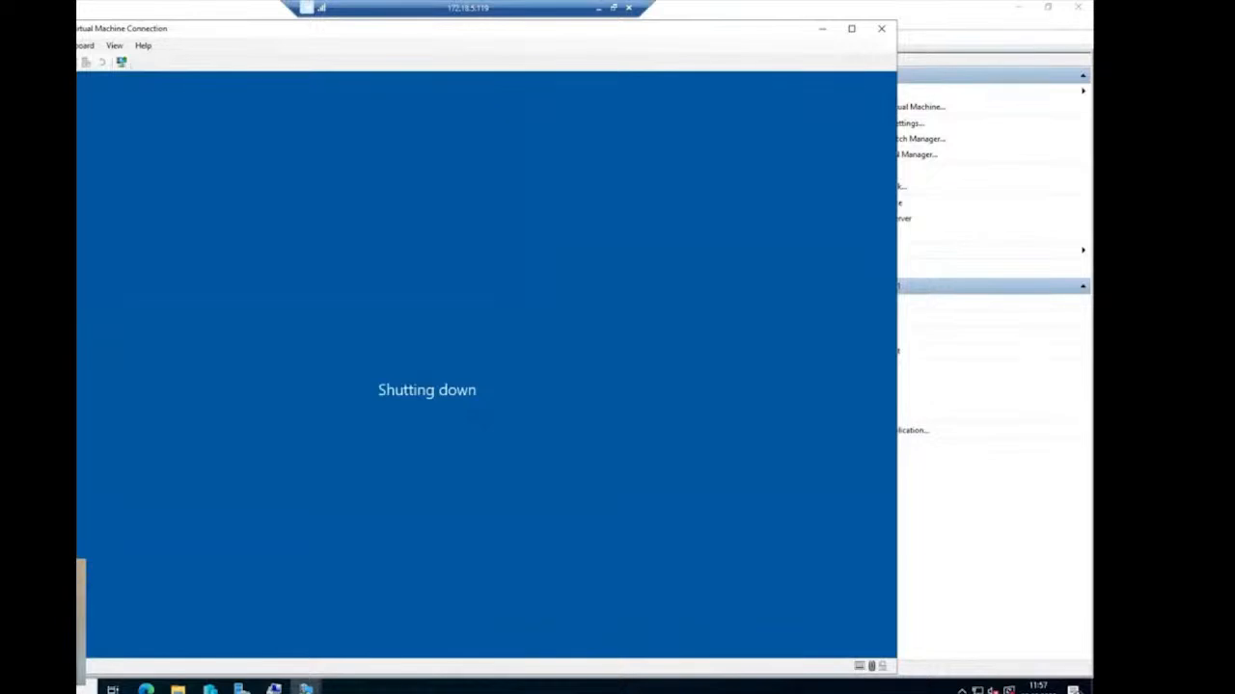
{"action": "key", "text": "super"}
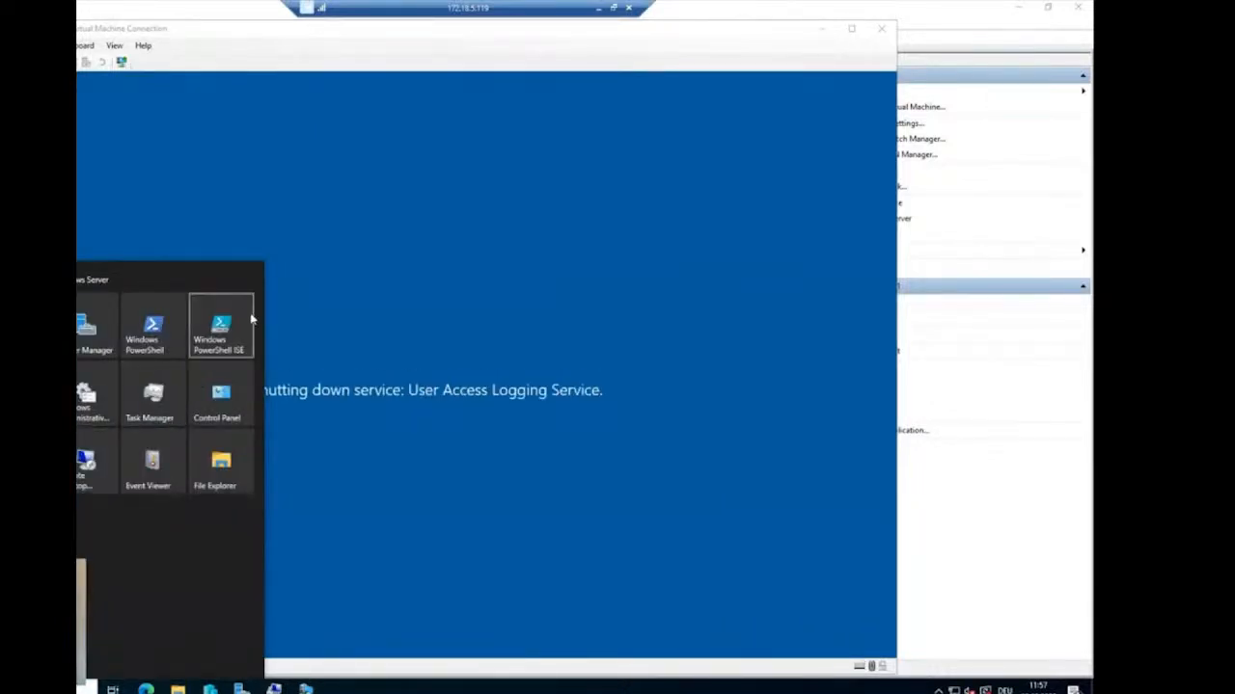
{"action": "right_click", "coordinate": [226, 327]}
{"action": "mouse_move", "coordinate": [271, 382]}
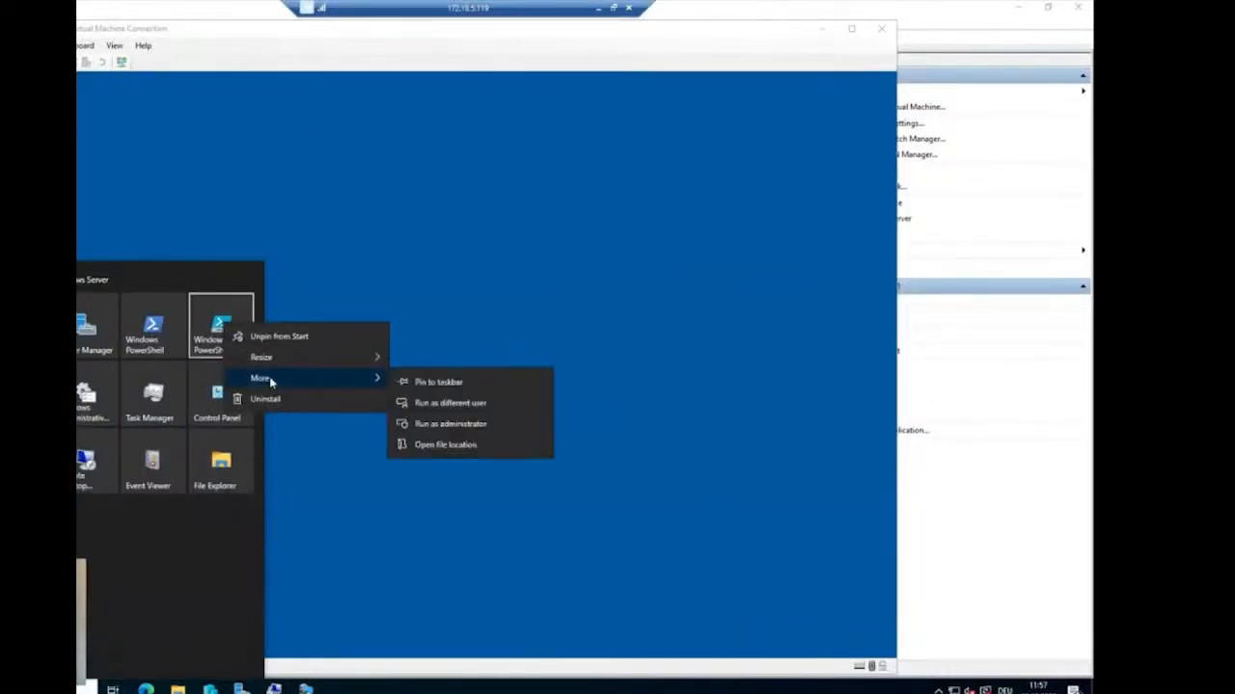
{"action": "left_click", "coordinate": [443, 424]}
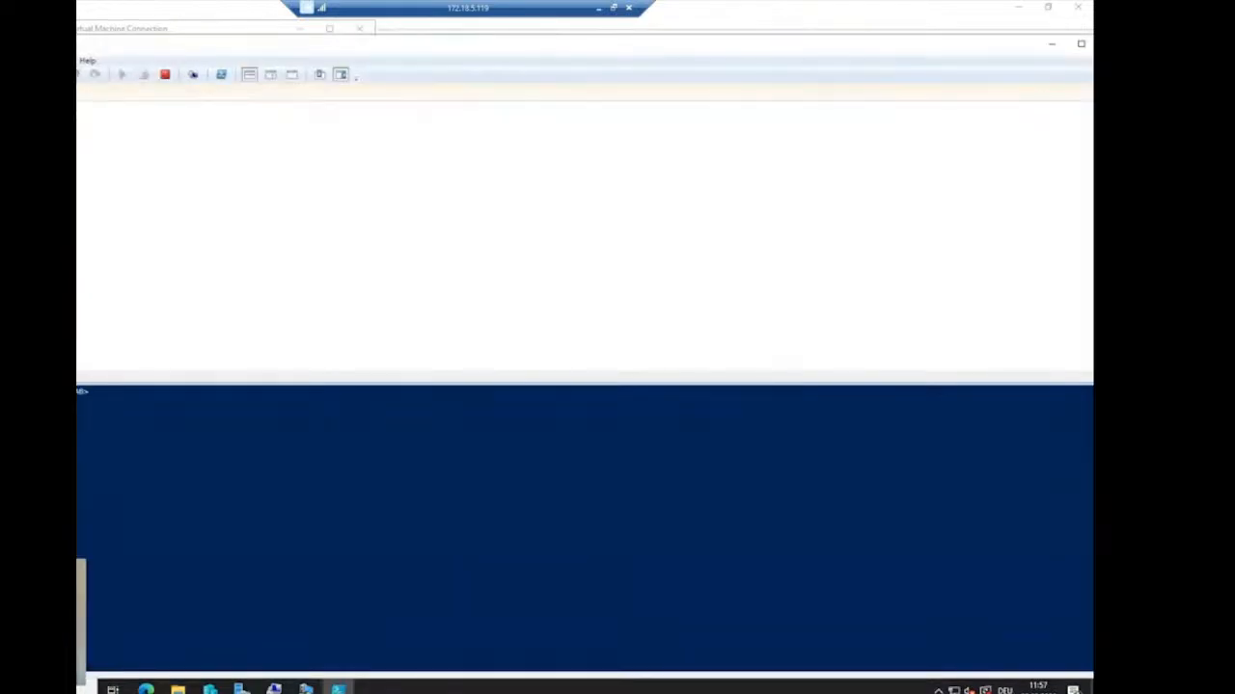
- Minimize Hyper-V Manager and set the PowerShell ISE font size to 24
{"action": "left_click_drag", "start_coordinate": [916, 17], "coordinate": [652, 132]}
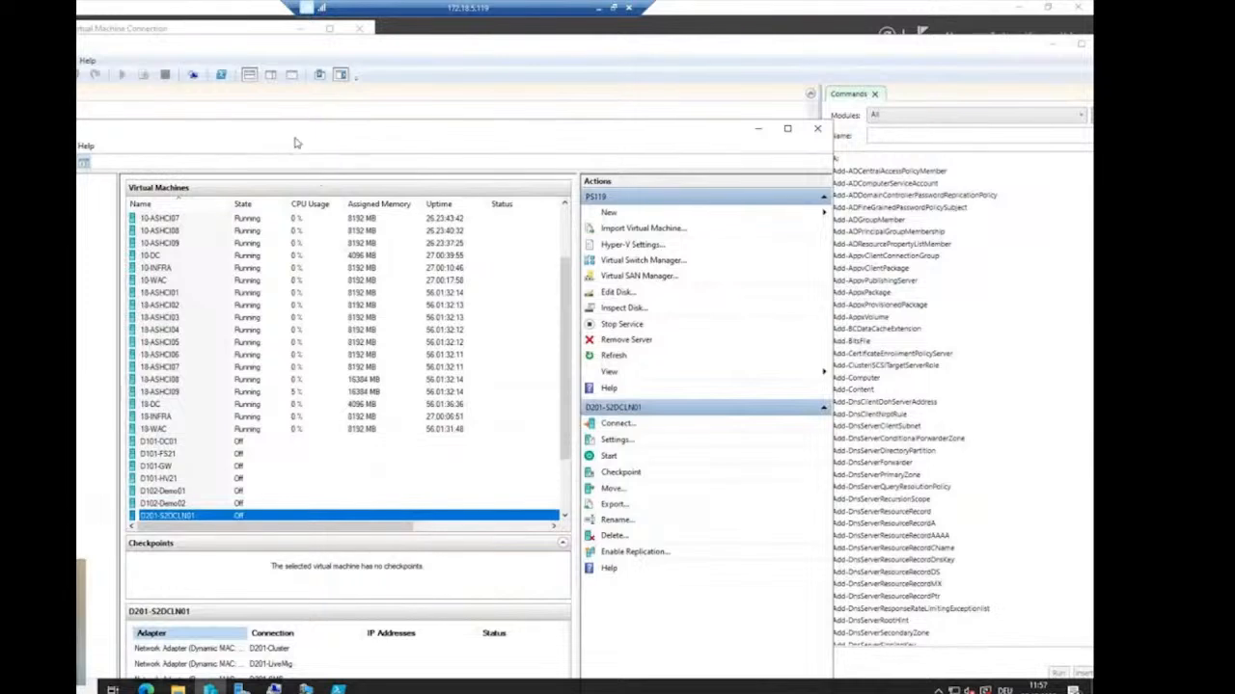
{"action": "left_click", "coordinate": [757, 129]}
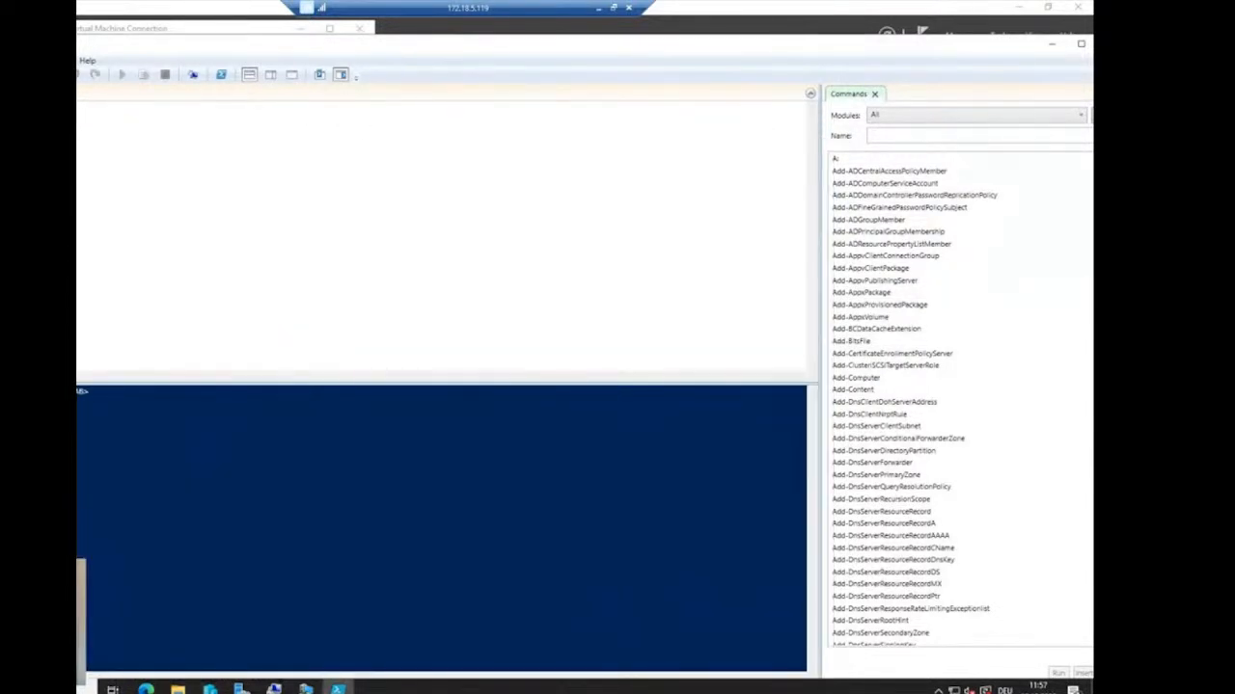
{"action": "left_click", "coordinate": [21, 75]}
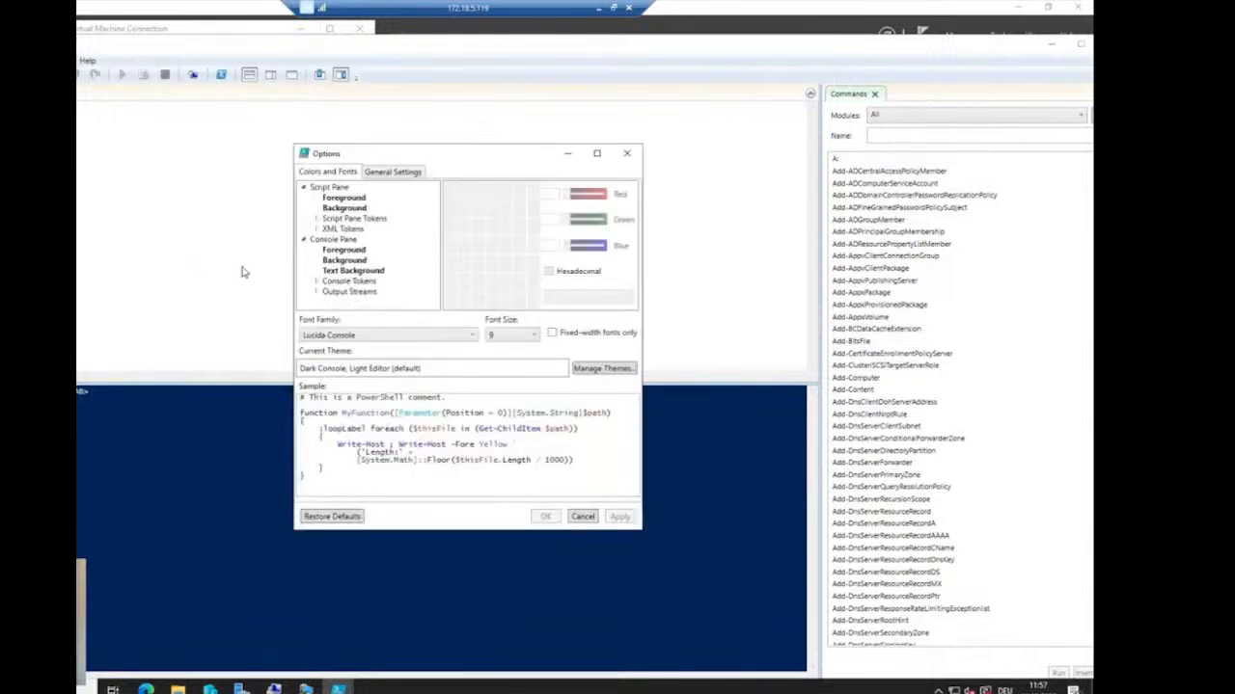
{"action": "left_click", "coordinate": [526, 335]}
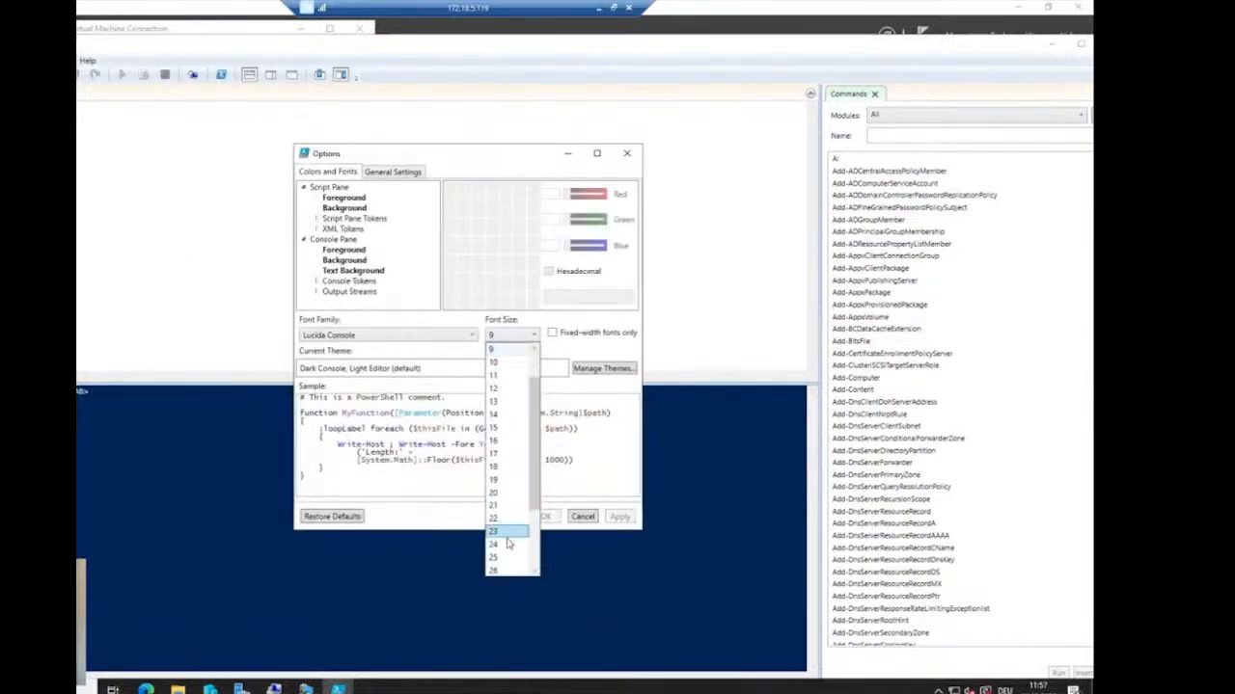
{"action": "left_click", "coordinate": [509, 549]}
{"action": "left_click", "coordinate": [545, 517]}
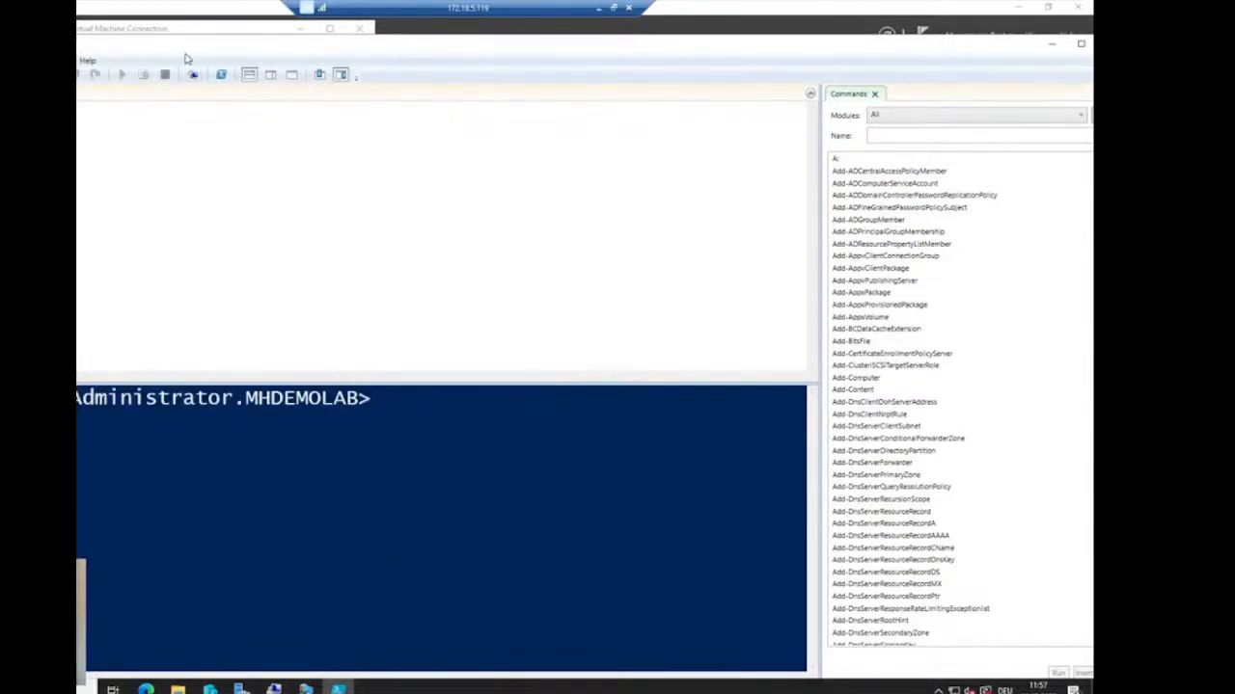
{"action": "left_click_drag", "start_coordinate": [145, 247], "coordinate": [158, 136]}
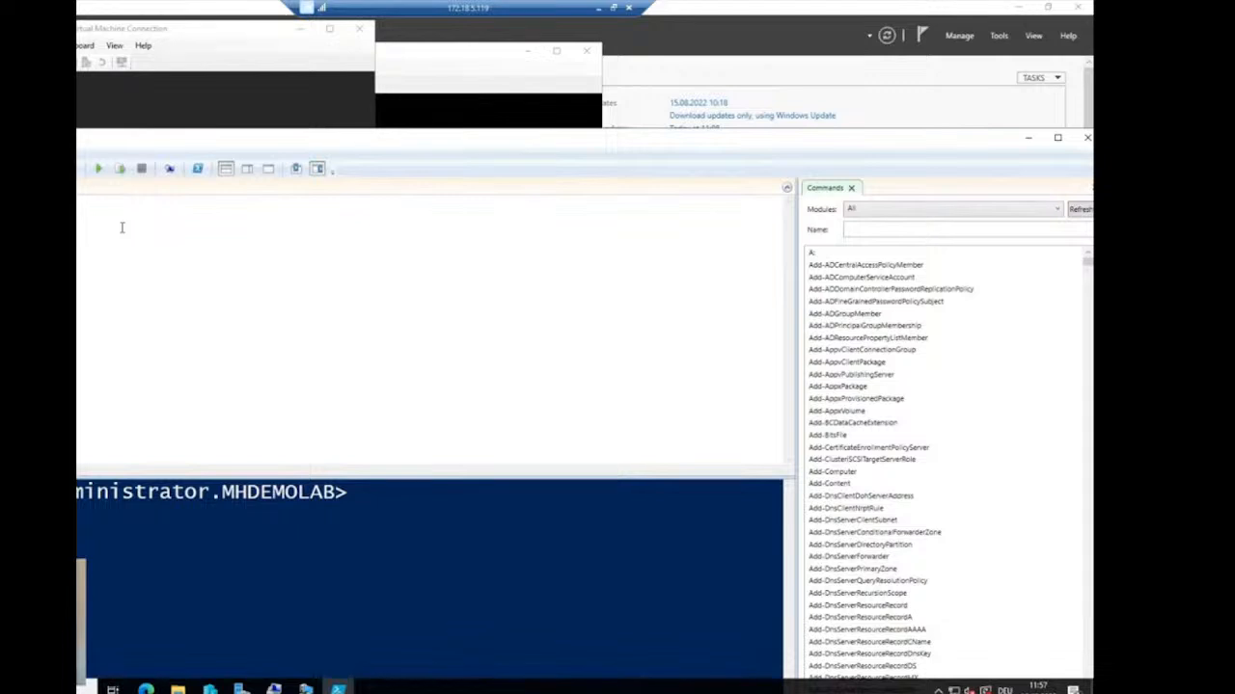
- Enter Set-VMProcessor -VMName D201-S2DCLN01 -ExposeVirtualizationExtensions 1 in the script pane
{"action": "type", "text": "p"}
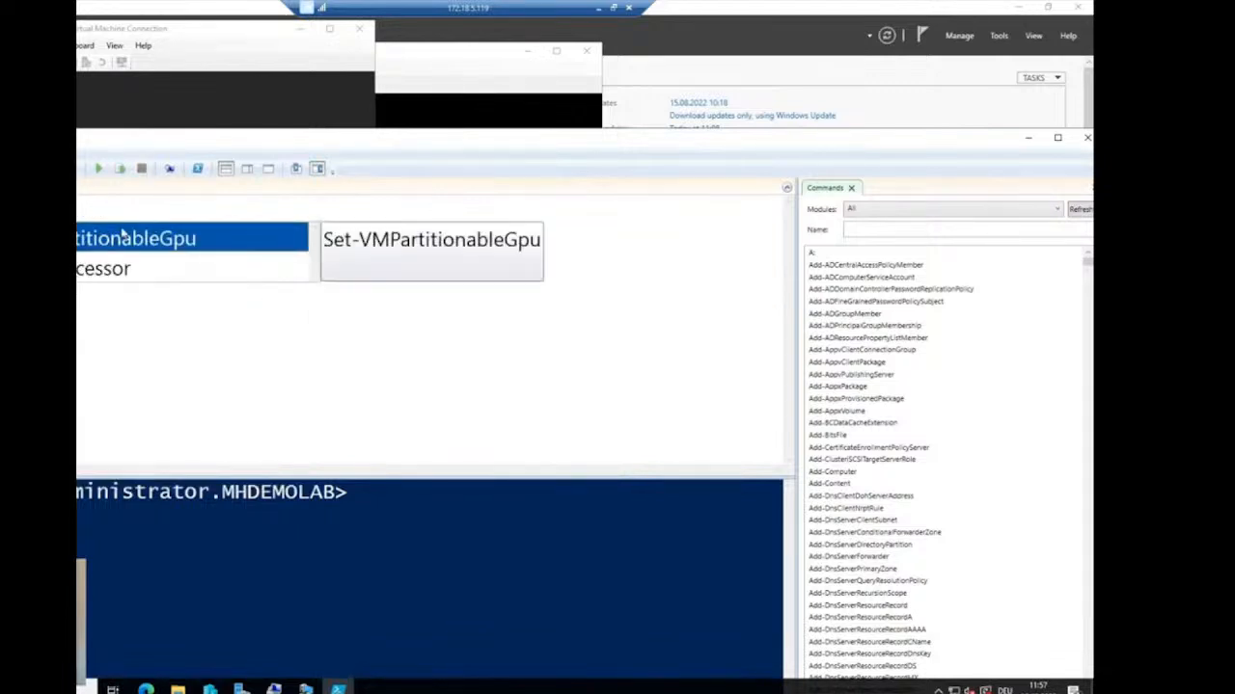
{"action": "key", "text": "Down"}
{"action": "key", "text": "Return"}
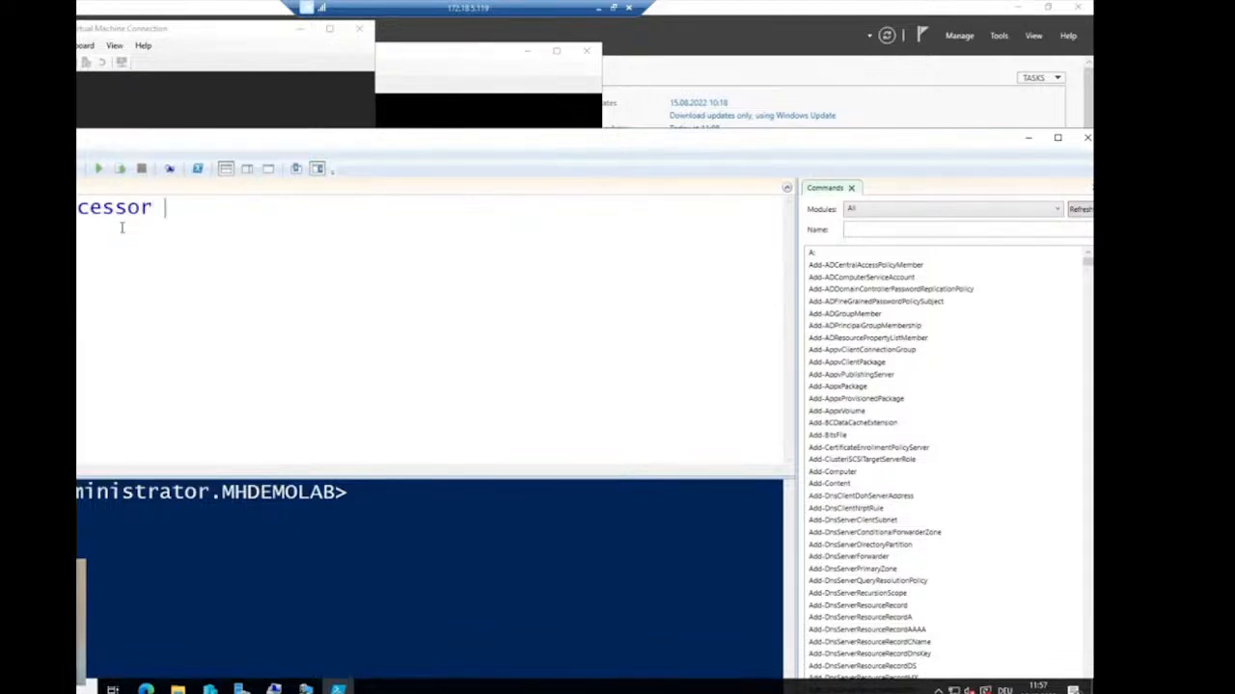
{"action": "type", "text": "-VM"}
{"action": "key", "text": "Return"}
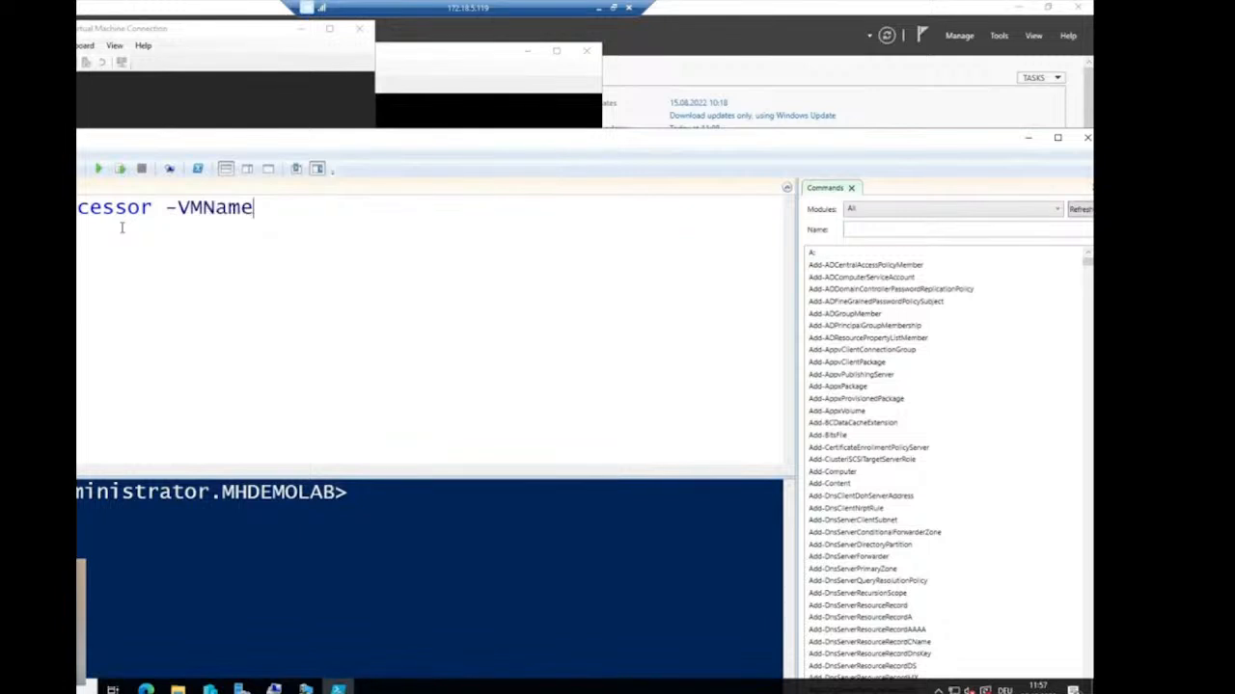
{"action": "type", "text": "D201-S2D"}
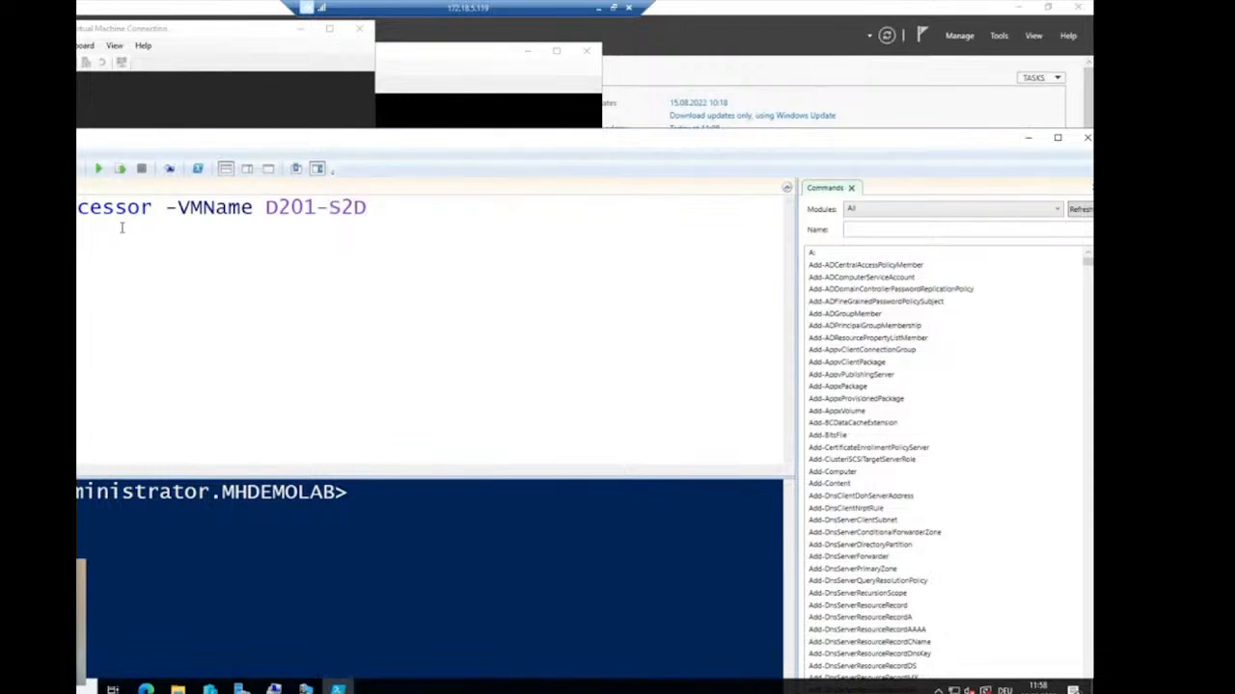
{"action": "type", "text": "CLN01 -Ex"}
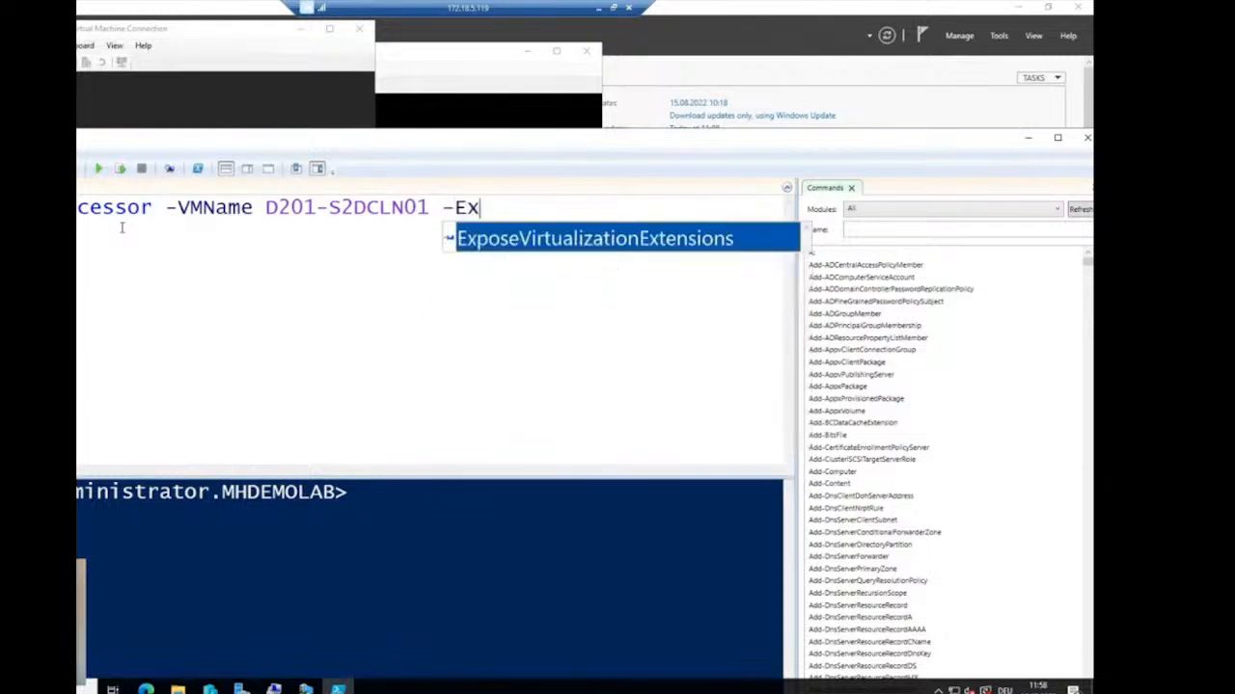
{"action": "key", "text": "Tab"}
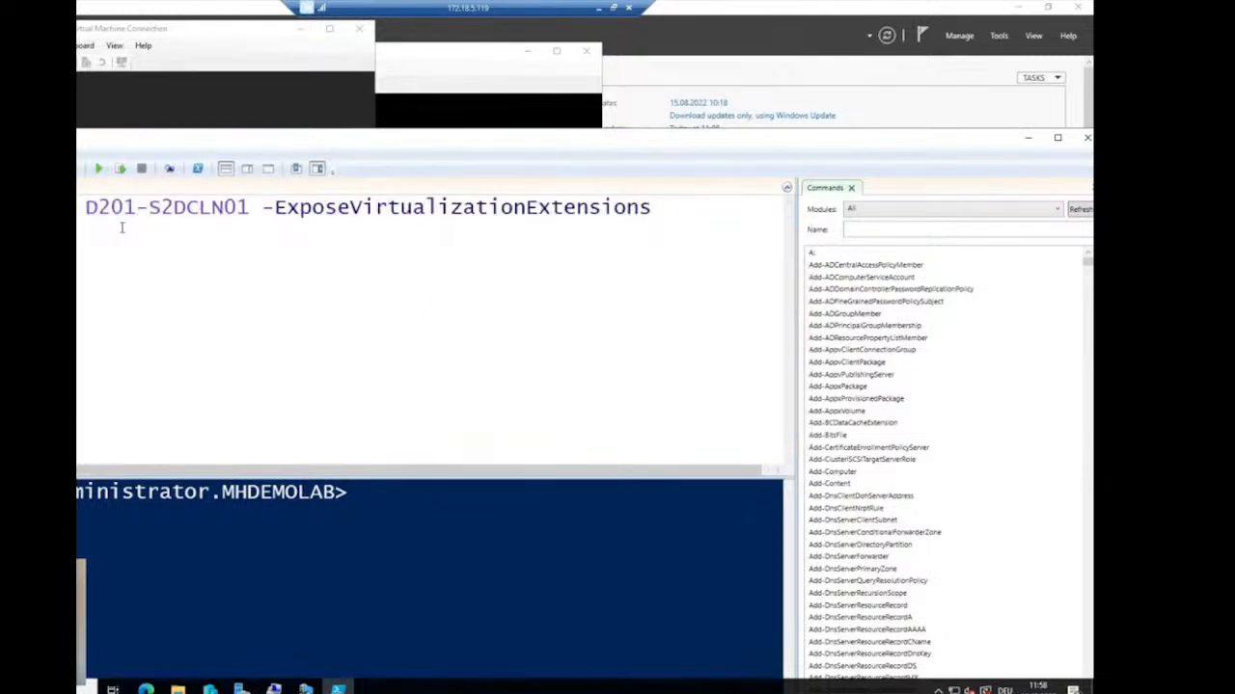
{"action": "type", "text": "1"}
{"action": "key", "text": "Return"}
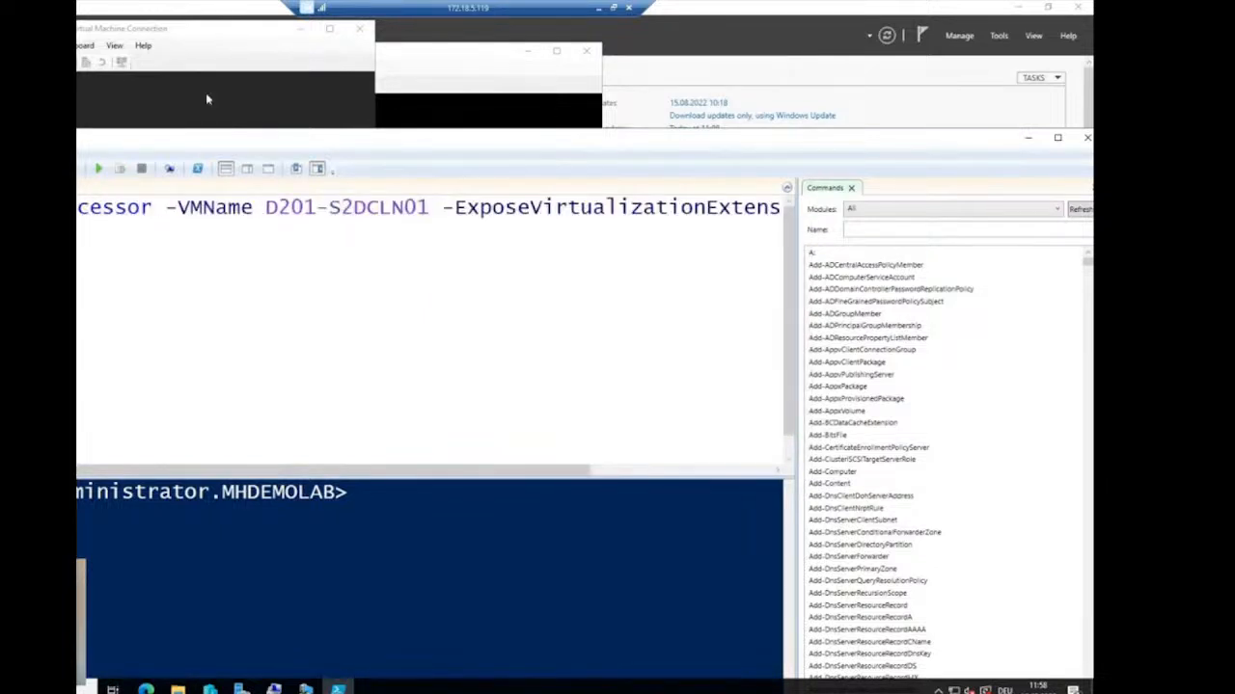
- Run the command for D201-S2DCLN01, then change the name to D201-S2DCLN02 and run again
{"action": "mouse_move", "coordinate": [835, 142]}
{"action": "left_mouse_down"}
{"action": "mouse_move", "coordinate": [748, 137]}
{"action": "mouse_move", "coordinate": [855, 134]}
{"action": "left_mouse_up"}
{"action": "left_click", "coordinate": [1024, 180]}
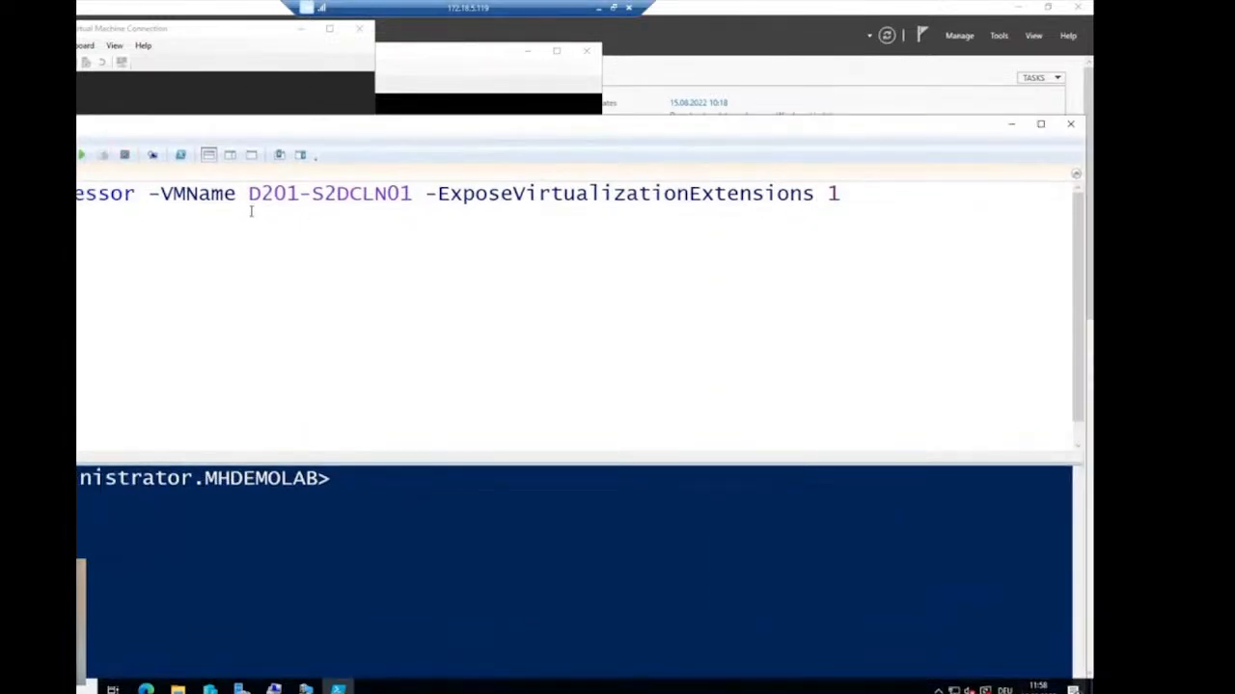
{"action": "left_click", "coordinate": [81, 155]}
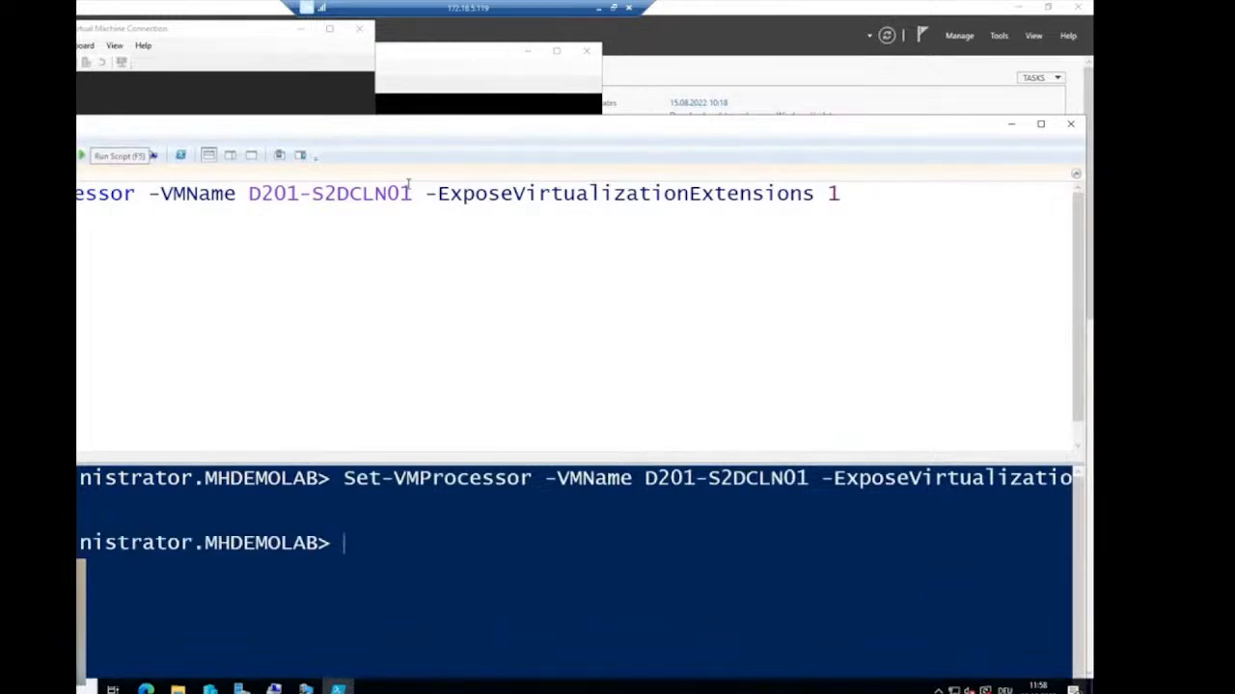
{"action": "left_click_drag", "start_coordinate": [412, 193], "coordinate": [400, 193]}
{"action": "type", "text": "2"}
{"action": "left_click", "coordinate": [85, 157]}
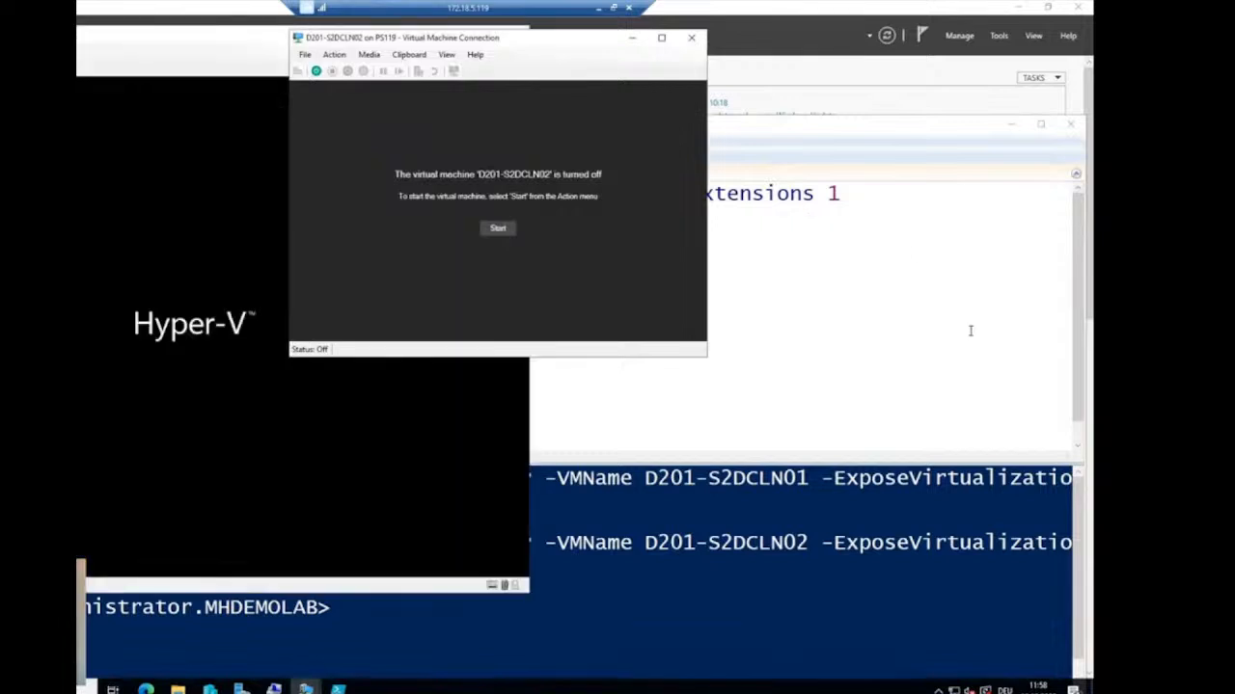
- Sign in to the rebooted node with the administrator password, then start D201-S2DCLN02
{"action": "left_click", "coordinate": [970, 330]}
{"action": "left_click", "coordinate": [1010, 124]}
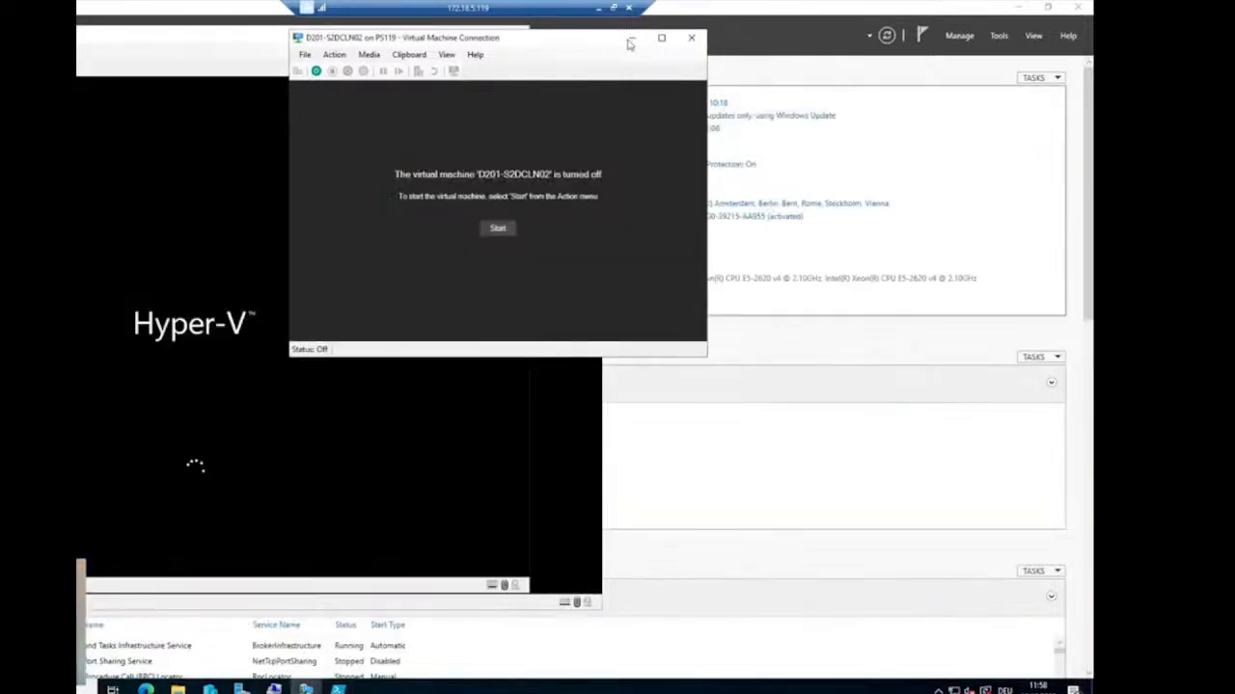
{"action": "left_click_drag", "start_coordinate": [540, 41], "coordinate": [832, 75]}
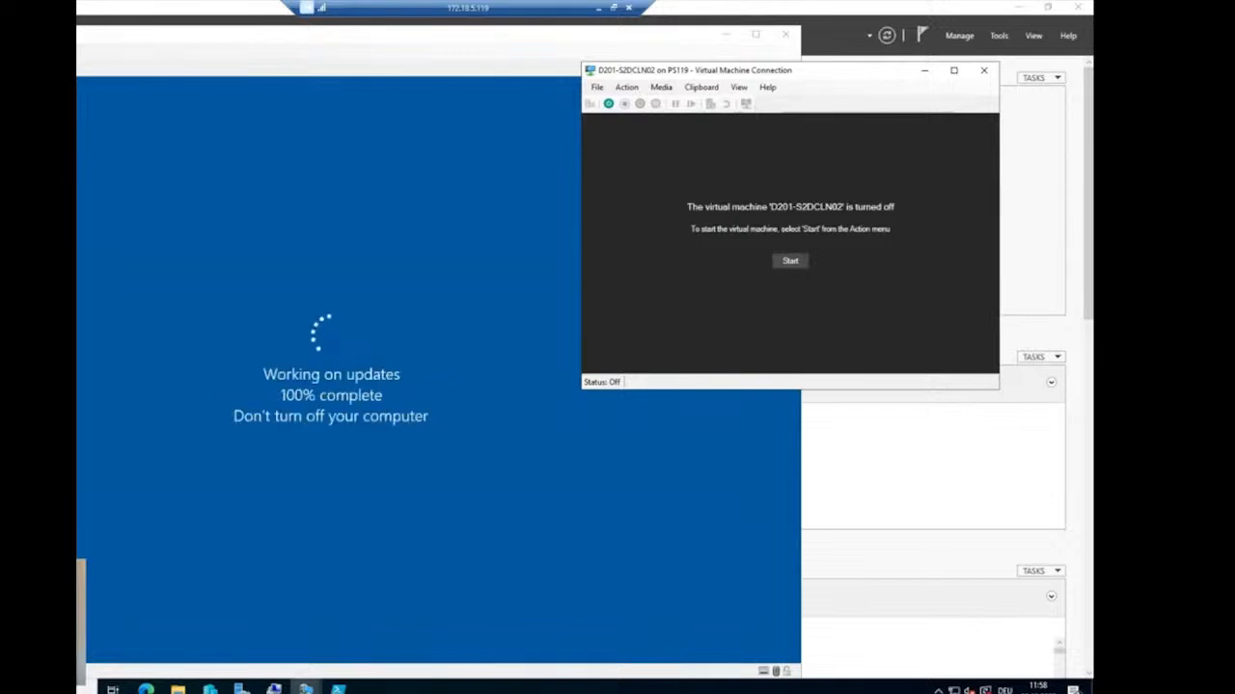
{"action": "left_click_drag", "start_coordinate": [100, 41], "coordinate": [111, 21]}
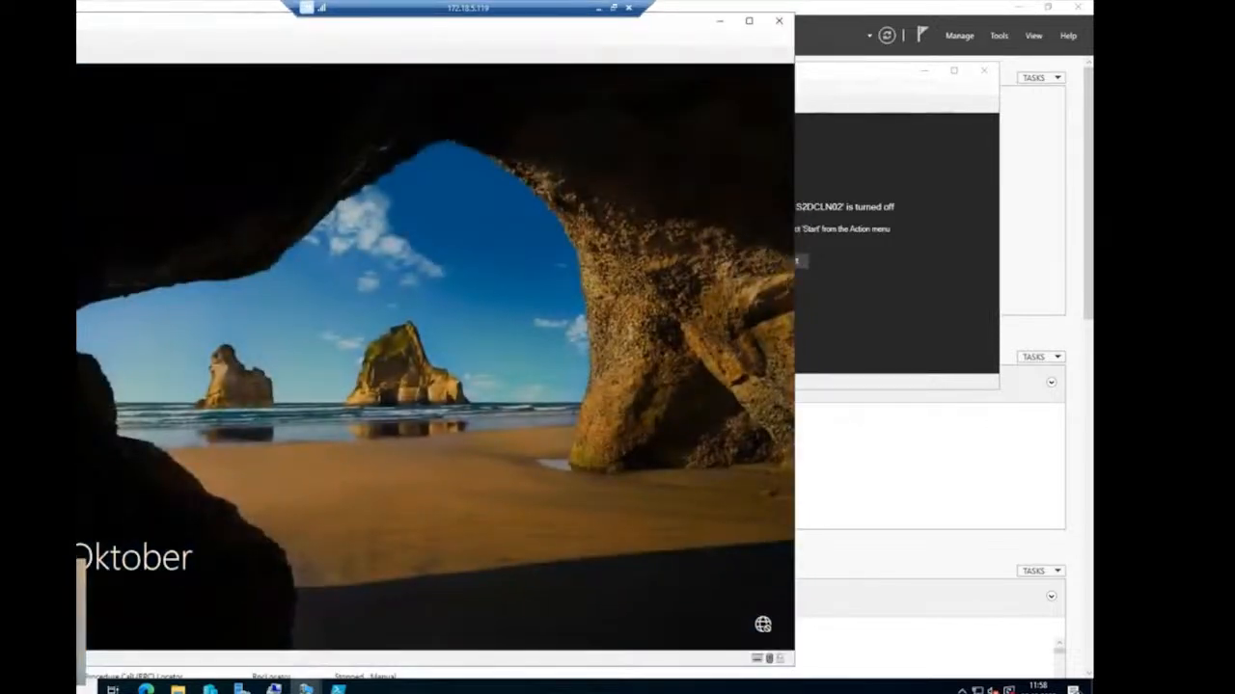
{"action": "key", "text": "ctrl+alt+End"}
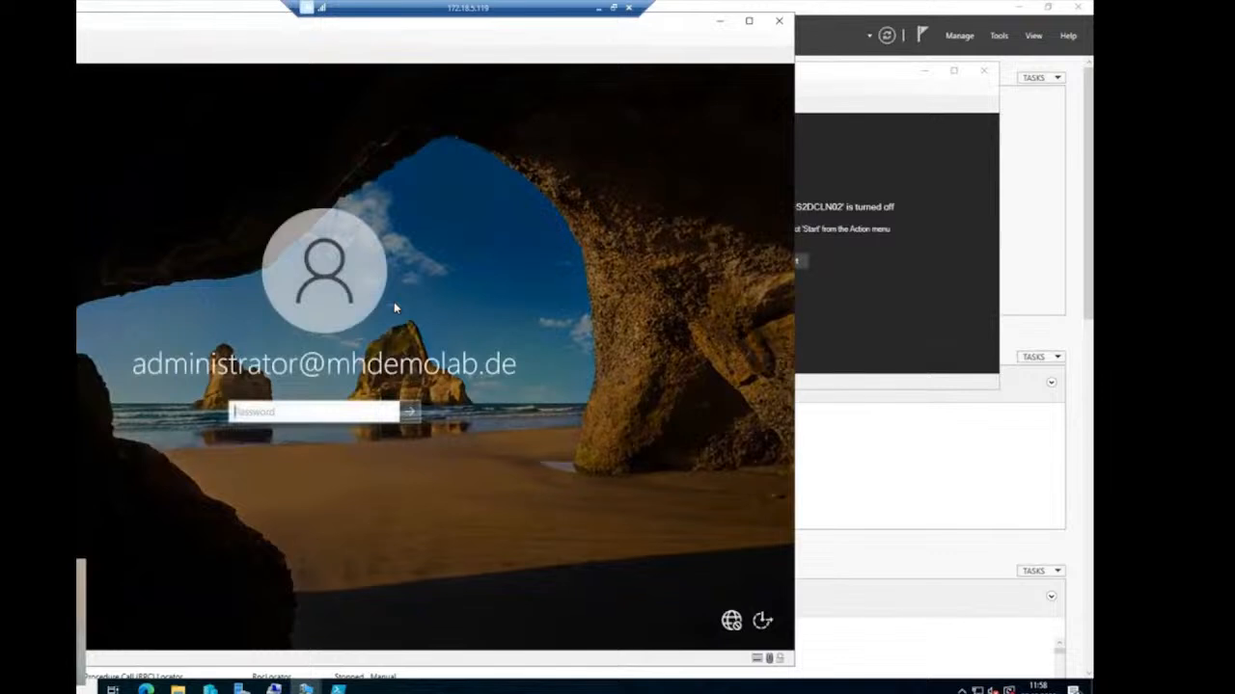
{"action": "type", "text": "********"}
{"action": "key", "text": "Return"}
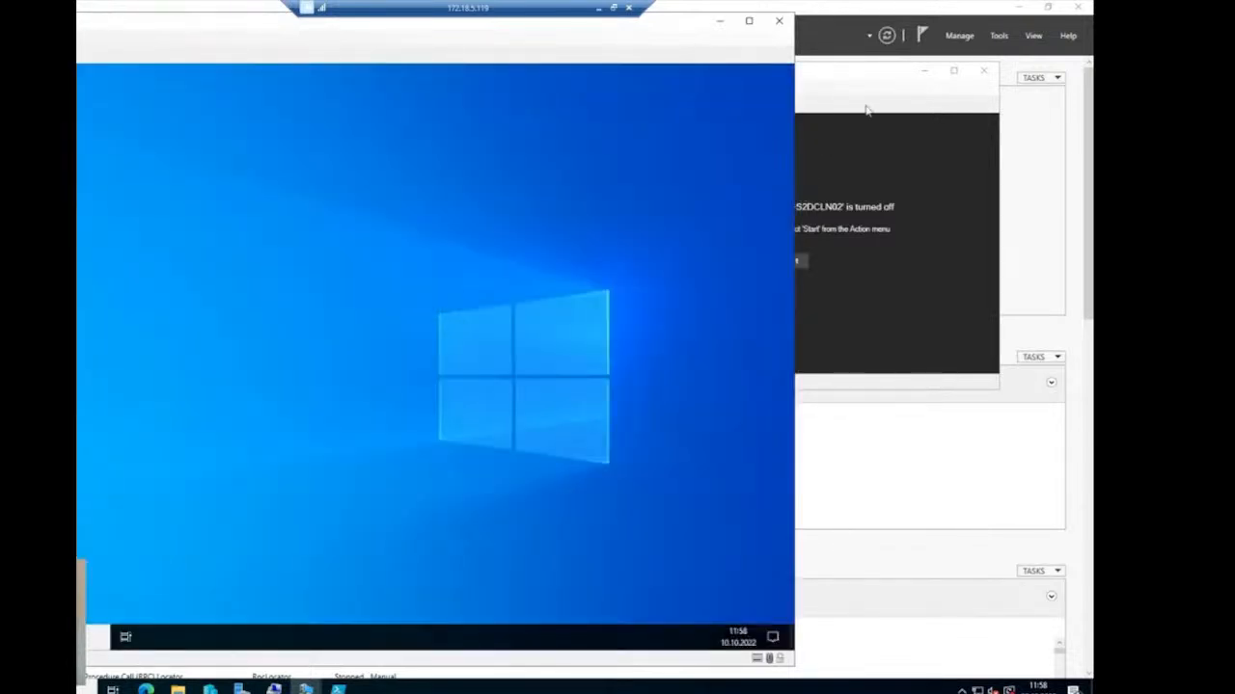
{"action": "left_click", "coordinate": [866, 87]}
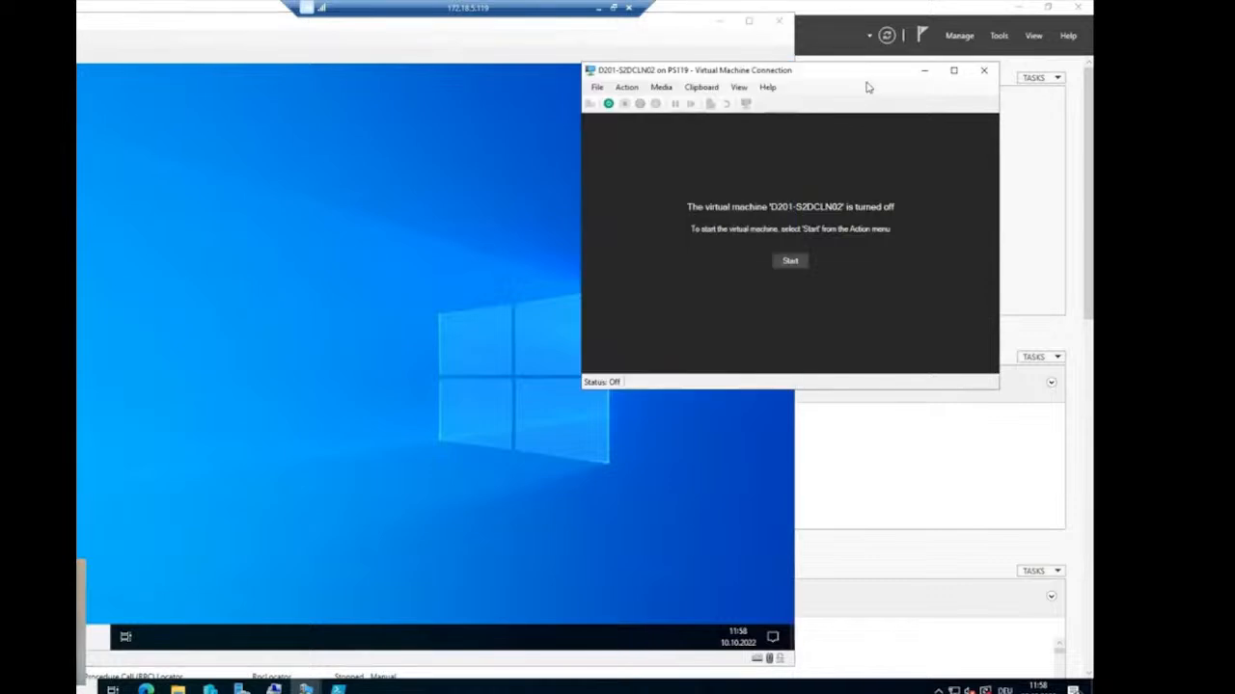
{"action": "left_click", "coordinate": [609, 104]}
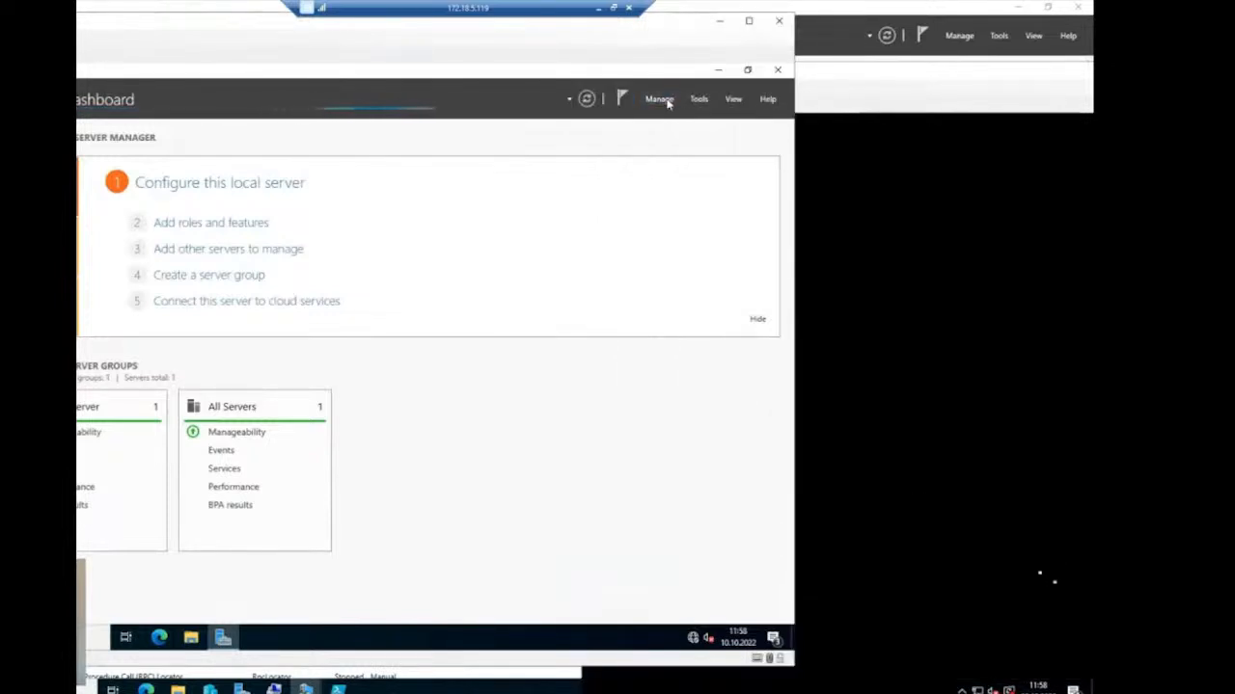
- Start the Add Roles and Features wizard on the first node, keeping role-based installation
{"action": "left_click", "coordinate": [660, 99]}
{"action": "left_click", "coordinate": [687, 115]}
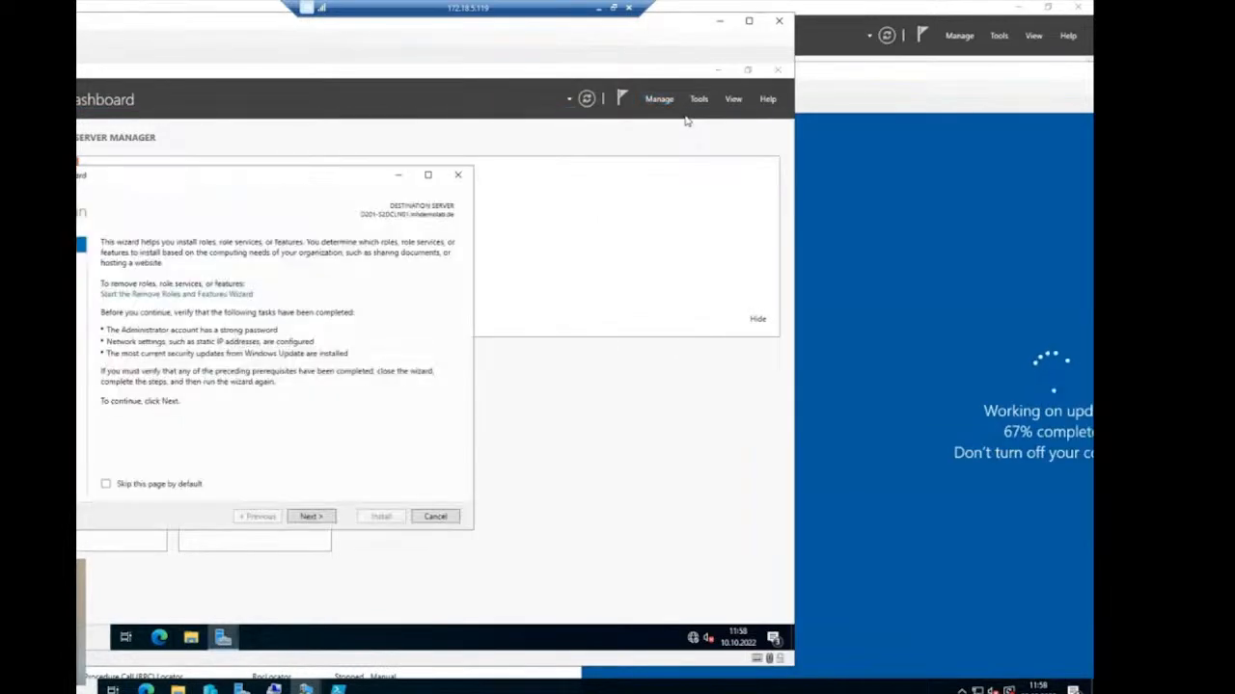
{"action": "left_click", "coordinate": [318, 518]}
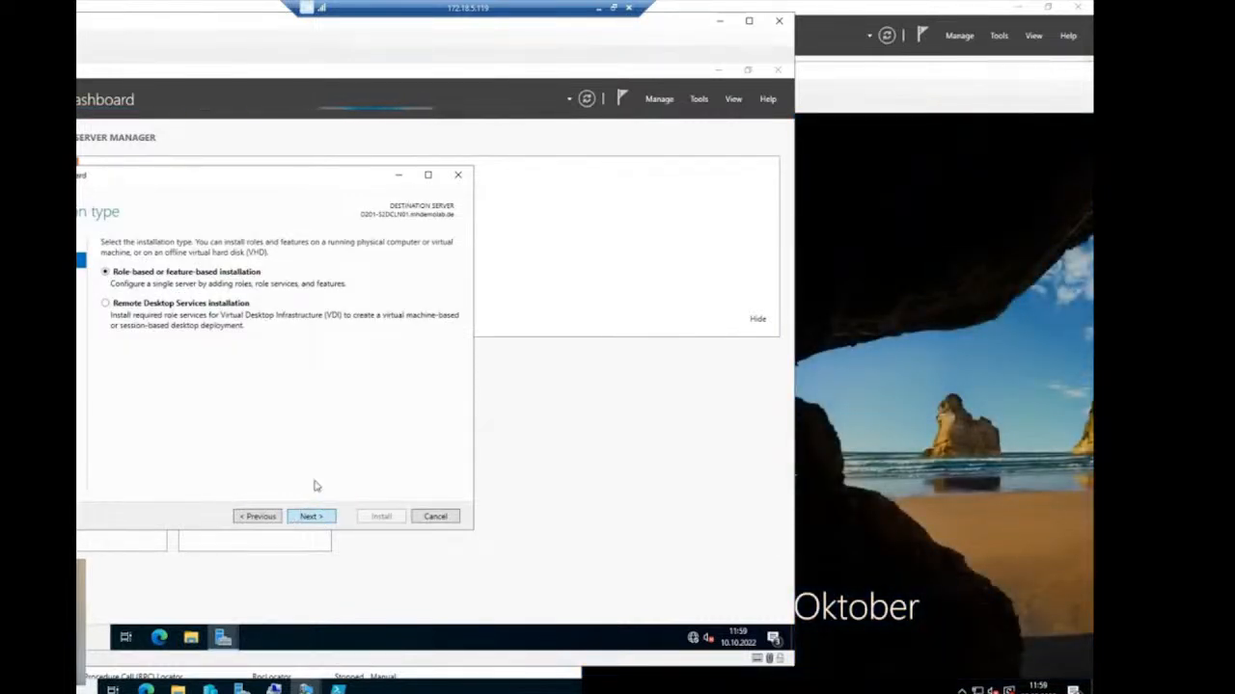
{"action": "left_click", "coordinate": [310, 517]}
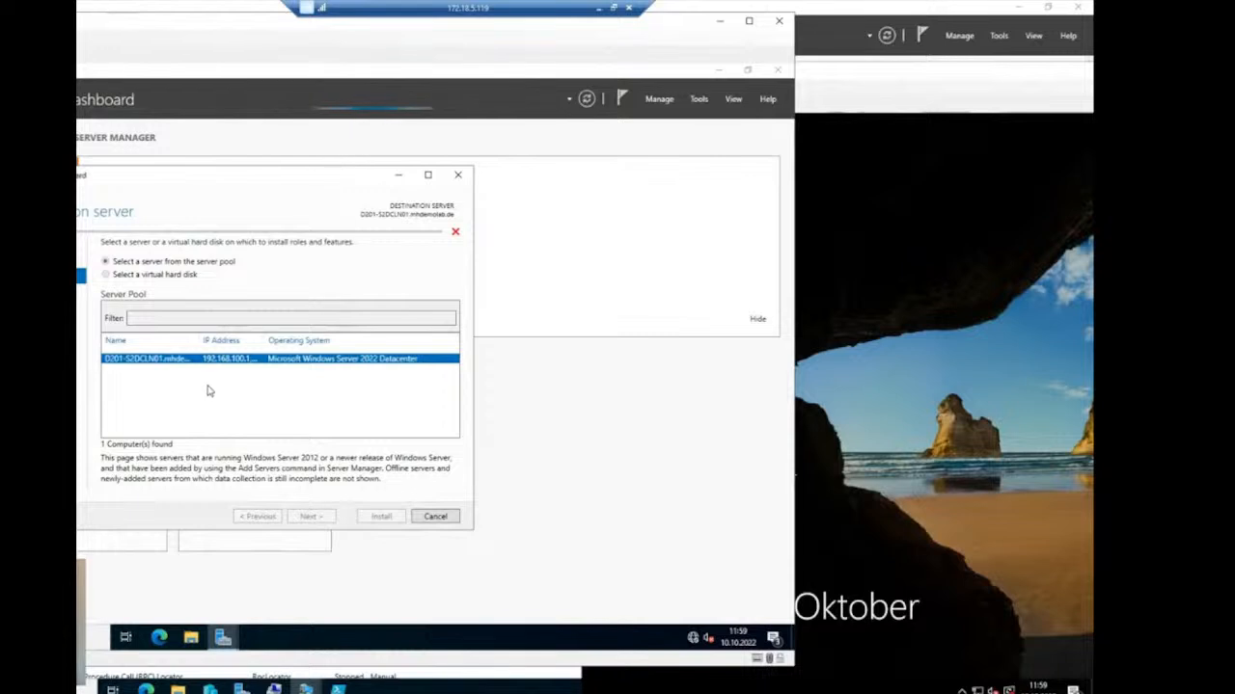
- Unlock the second VM's console and sign in with the administrator password
{"action": "left_click", "coordinate": [921, 81]}
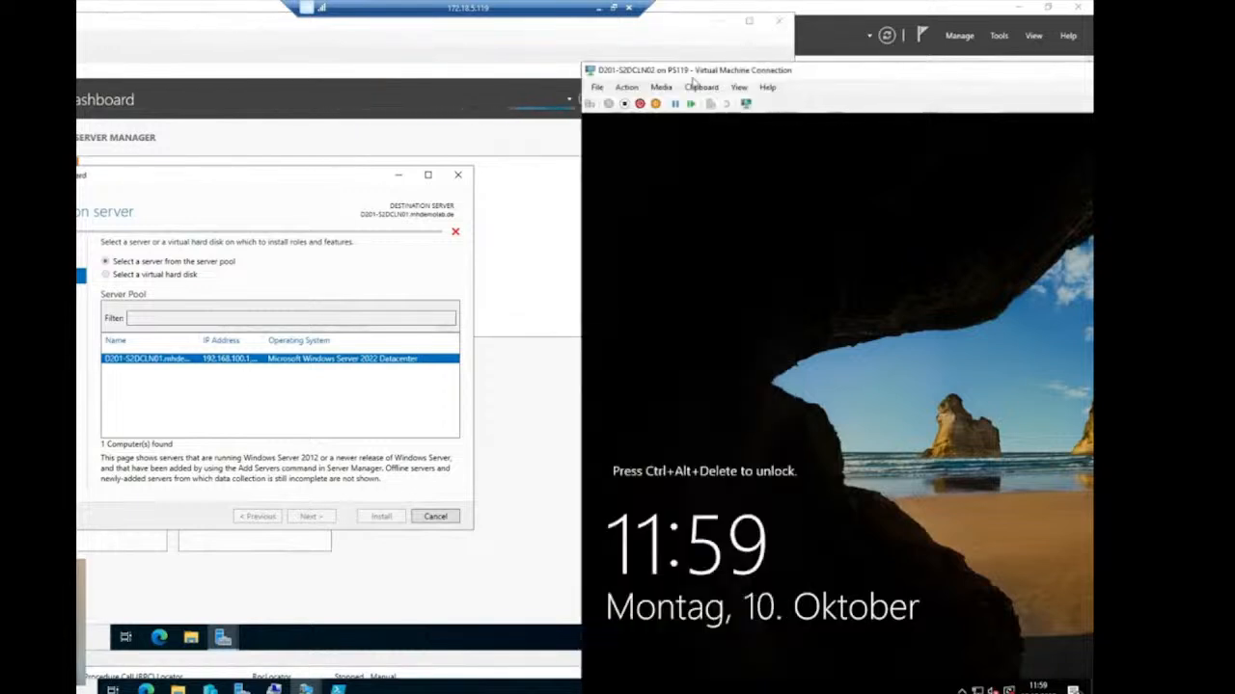
{"action": "left_click", "coordinate": [590, 104]}
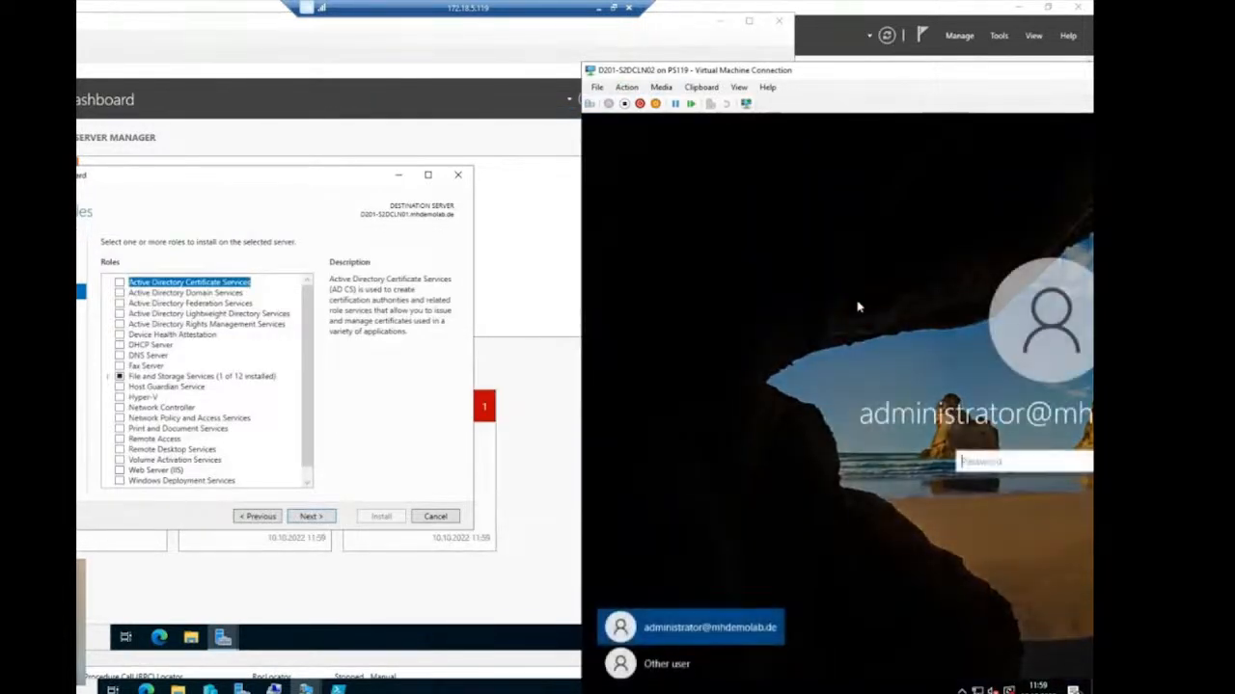
{"action": "type", "text": "P"}
{"action": "key", "text": "Return"}
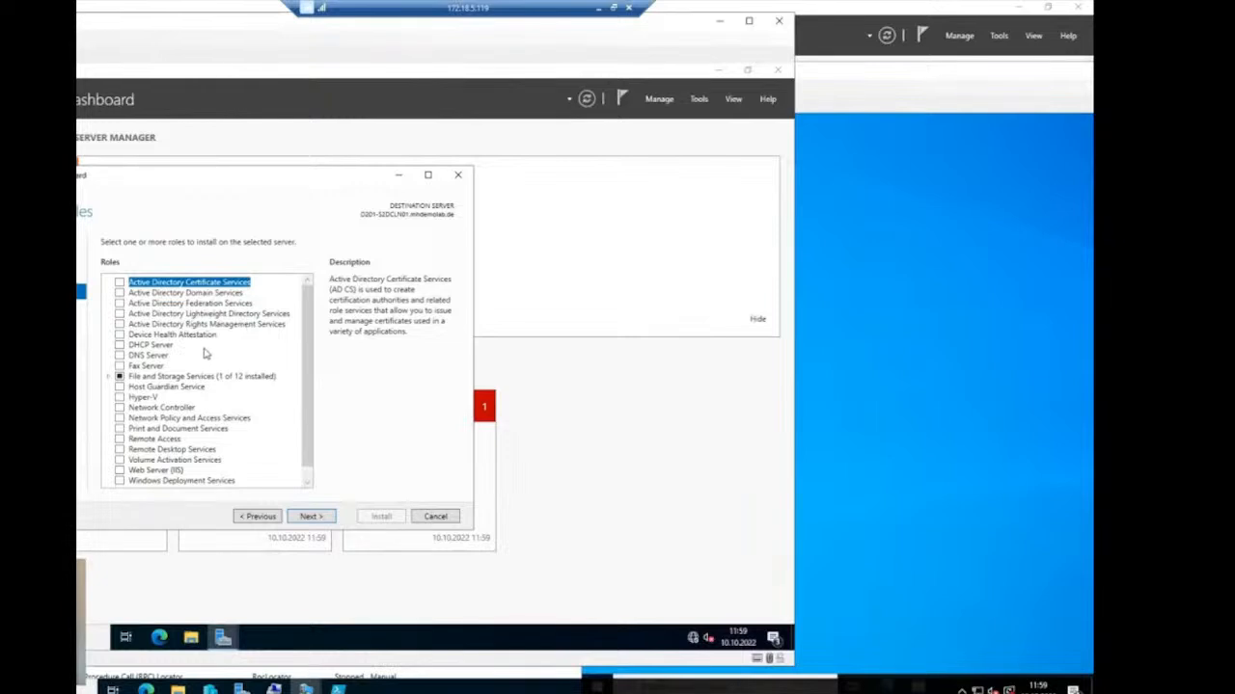
- Select the Hyper-V role with its management tools and continue to Features
{"action": "left_click", "coordinate": [120, 399]}
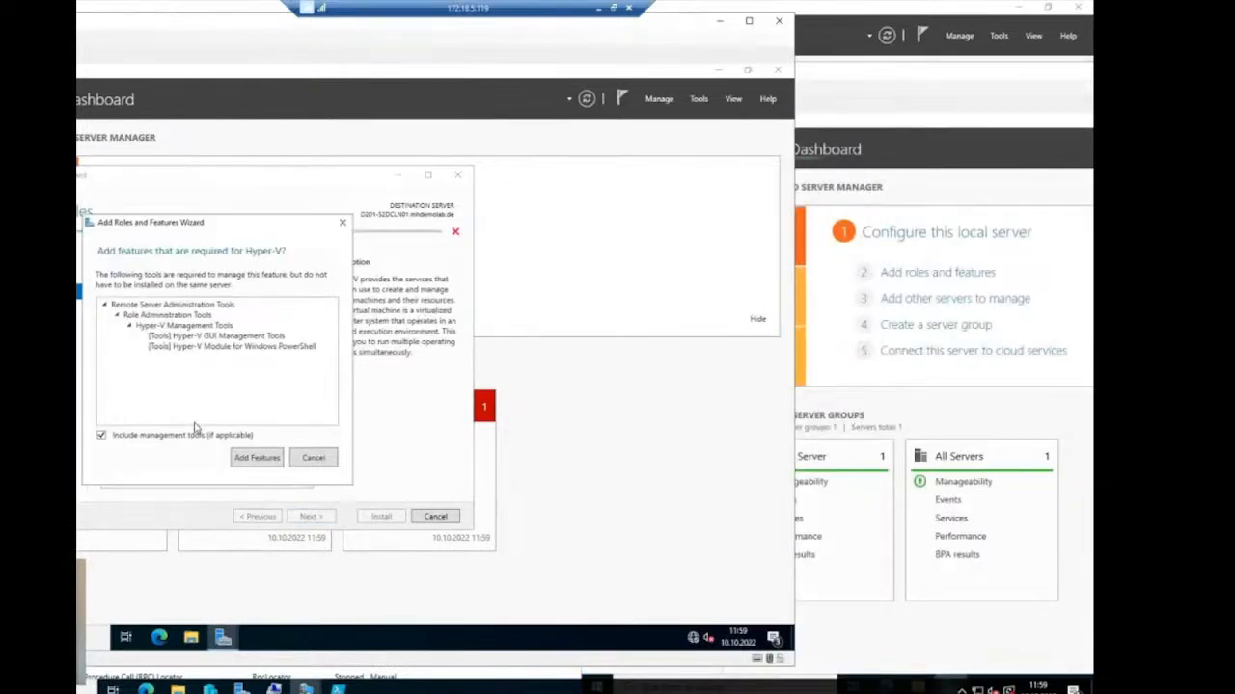
{"action": "left_click", "coordinate": [258, 457]}
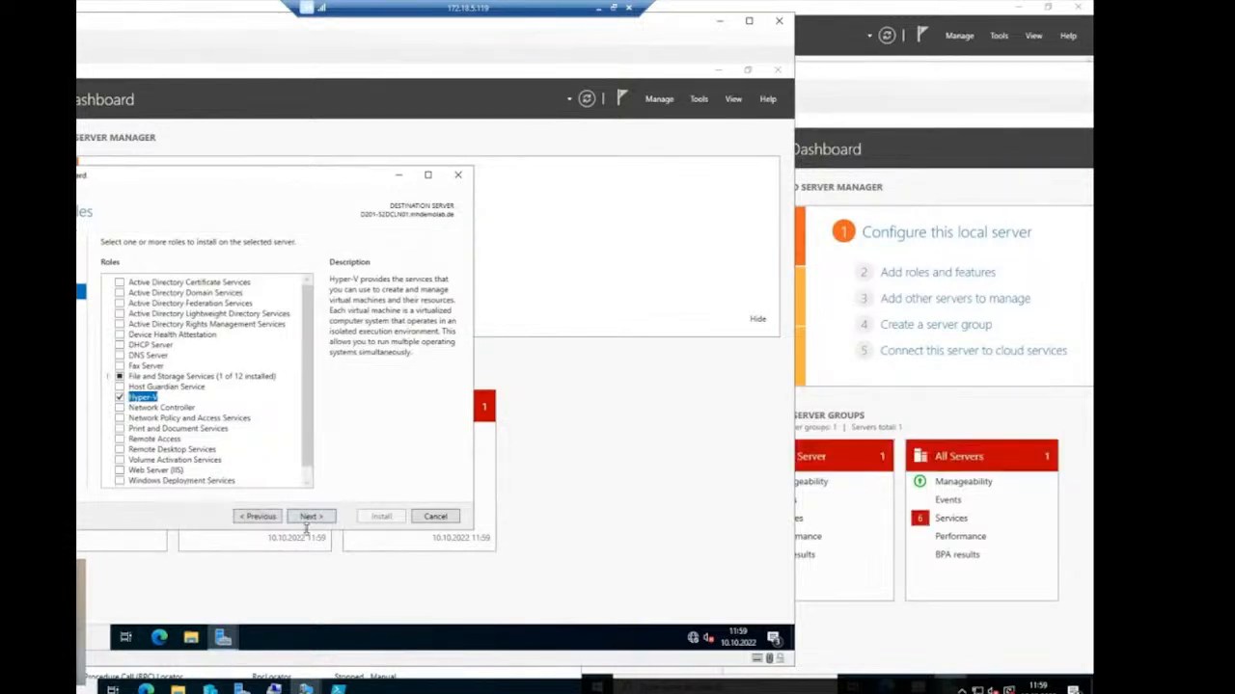
{"action": "left_click", "coordinate": [309, 517]}
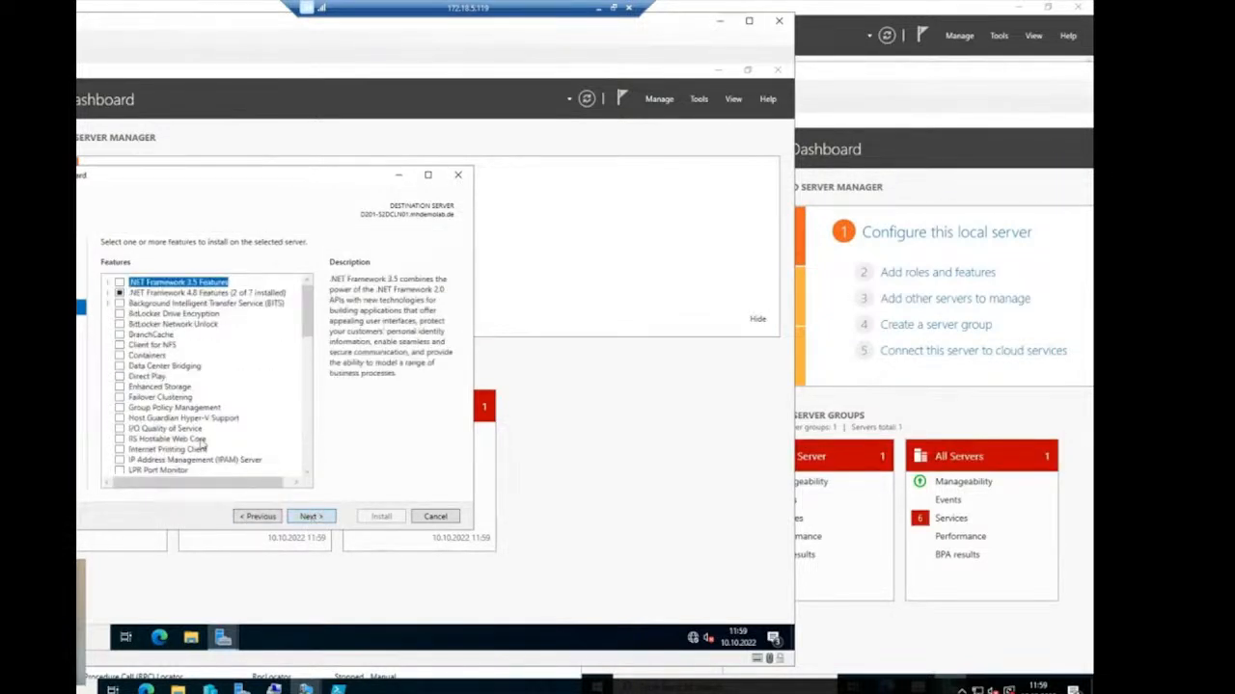
- Add Failover Clustering with its management tools, accepting Hyper-V defaults with no virtual switch
{"action": "left_click", "coordinate": [119, 398]}
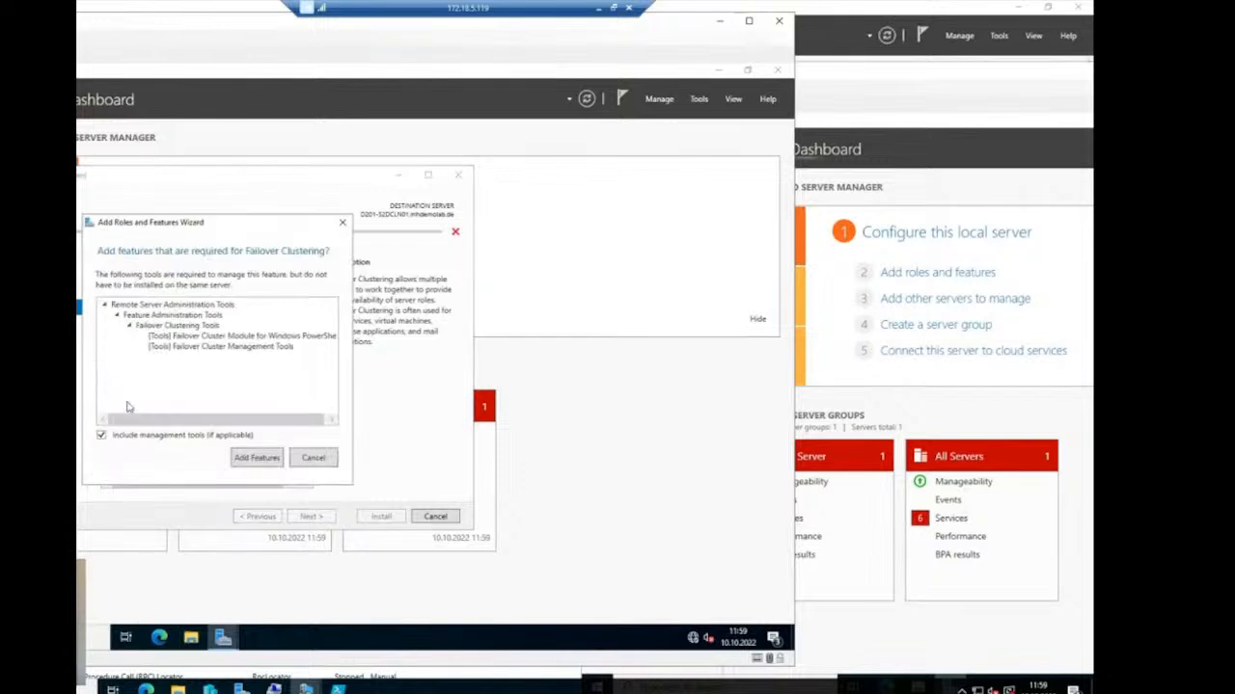
{"action": "left_click", "coordinate": [256, 458]}
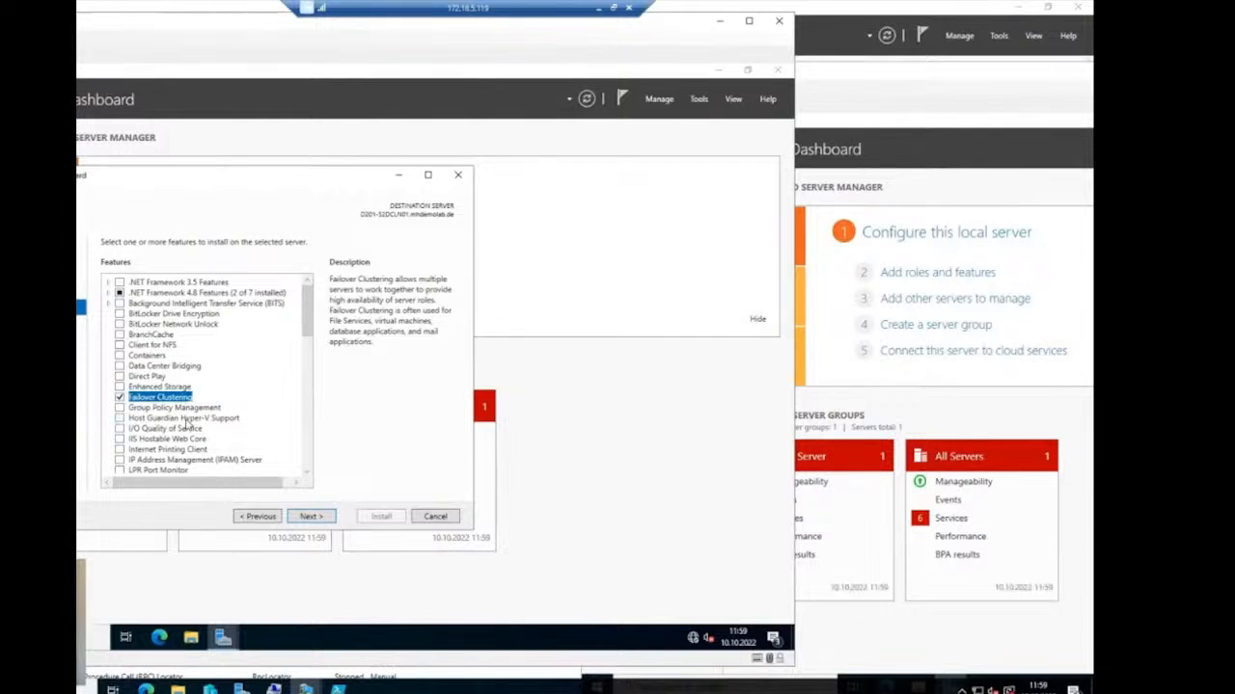
{"action": "left_click", "coordinate": [327, 519]}
{"action": "left_click", "coordinate": [327, 519]}
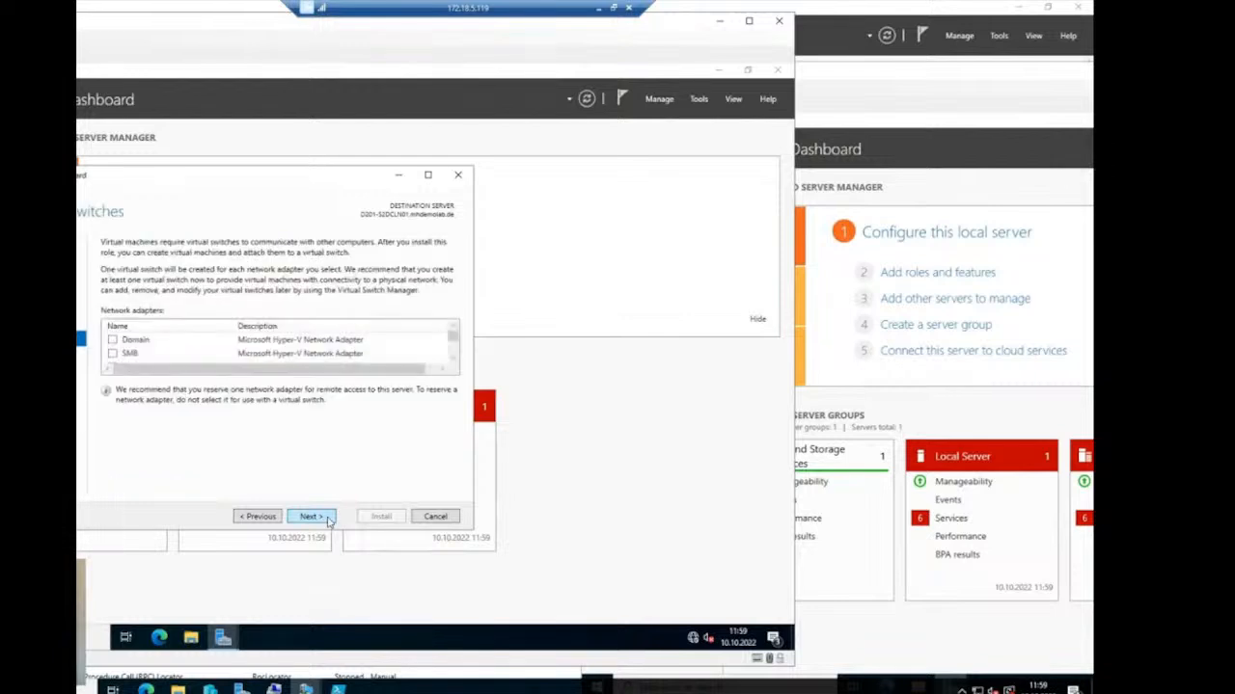
{"action": "left_click", "coordinate": [327, 519]}
{"action": "left_click", "coordinate": [327, 519]}
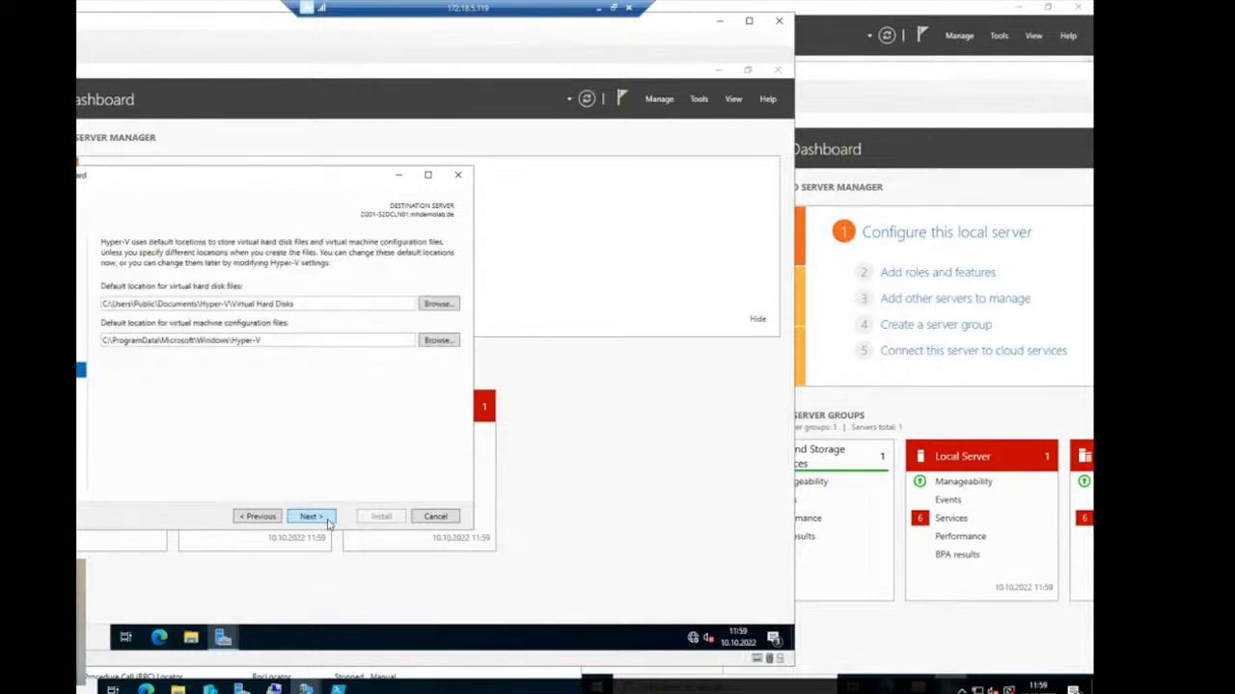
{"action": "left_click", "coordinate": [327, 519]}
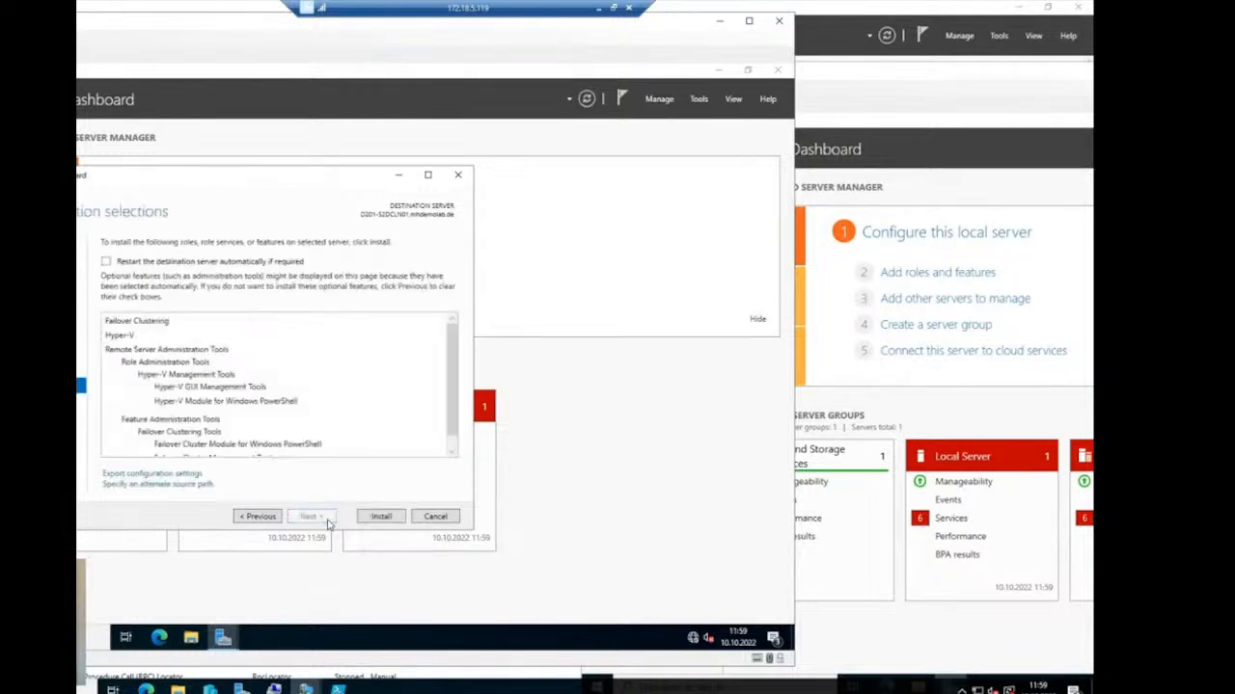
- Allow automatic restart and start the installation on D201-S2DCLN01
{"action": "left_click", "coordinate": [170, 261]}
{"action": "left_click", "coordinate": [362, 396]}
{"action": "left_click", "coordinate": [382, 518]}
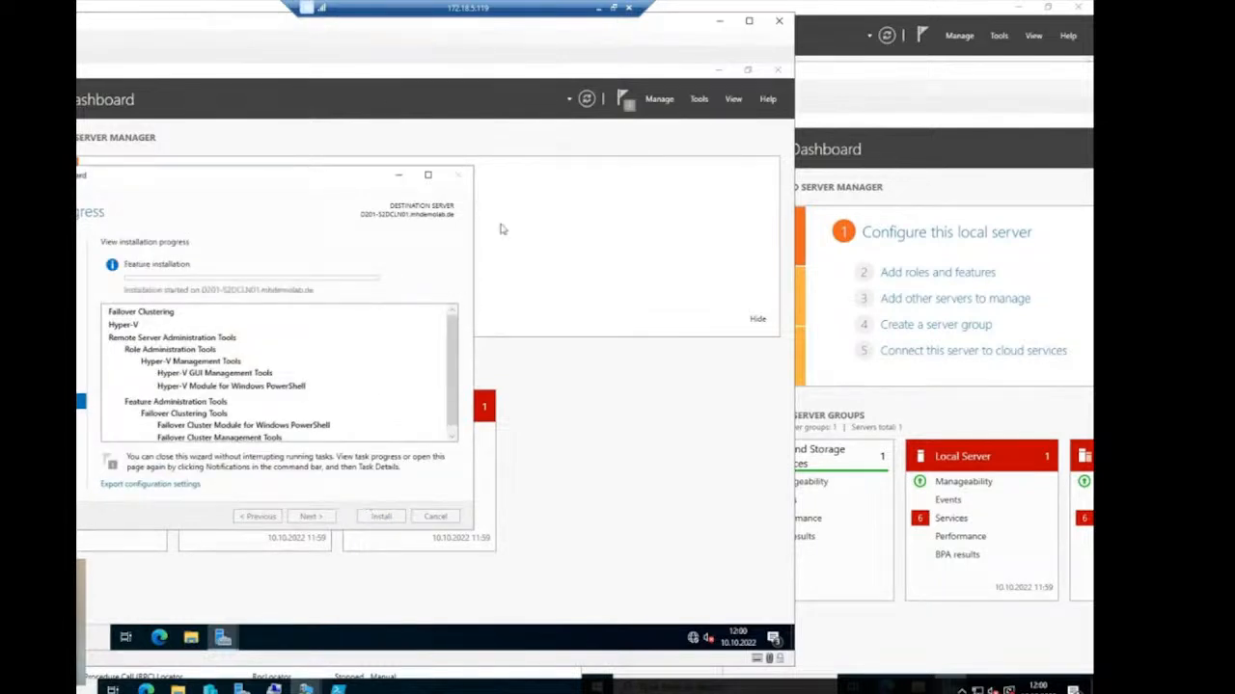
{"action": "left_click", "coordinate": [908, 77]}
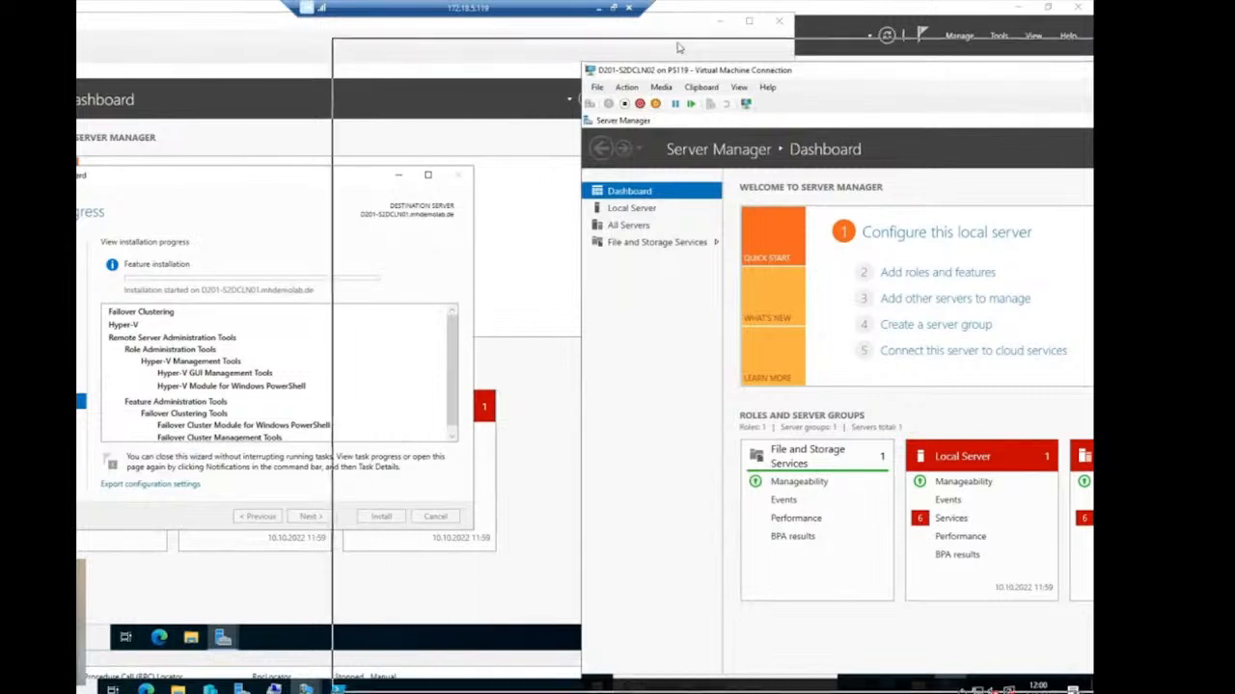
{"action": "left_click_drag", "start_coordinate": [909, 74], "coordinate": [622, 46]}
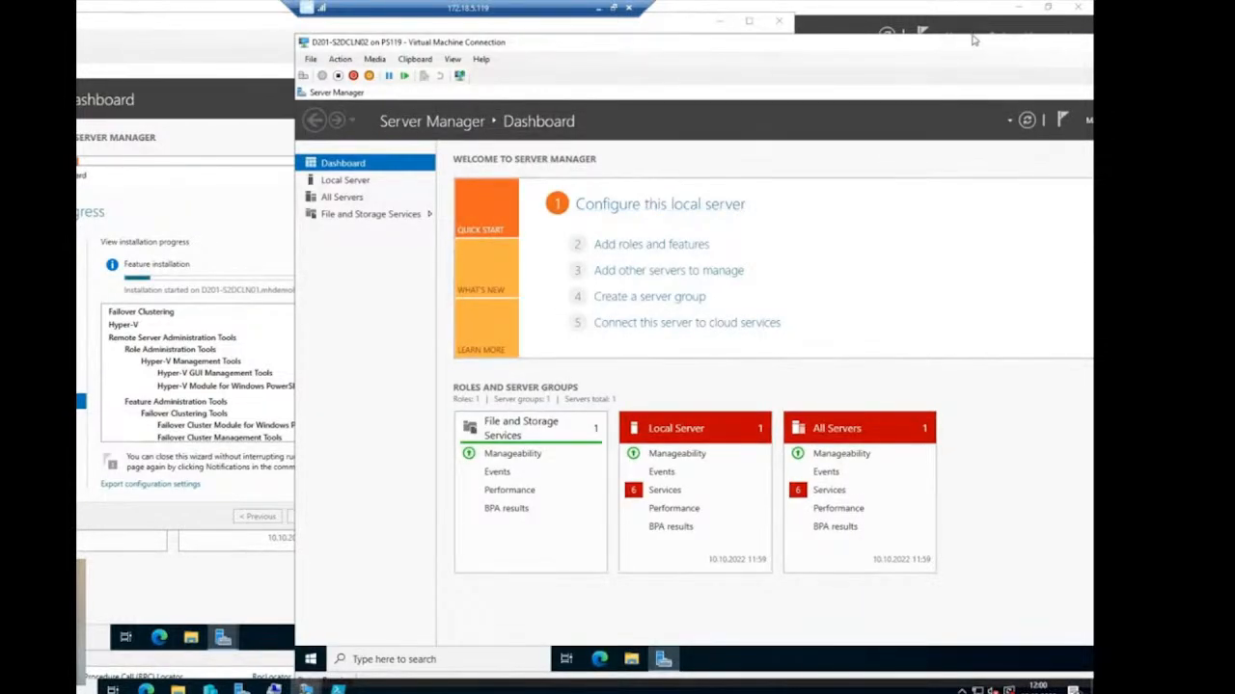
- On D201-S2DCLN02, start Add Roles and Features and select Hyper-V with its management tools
{"action": "left_click_drag", "start_coordinate": [971, 48], "coordinate": [759, 42]}
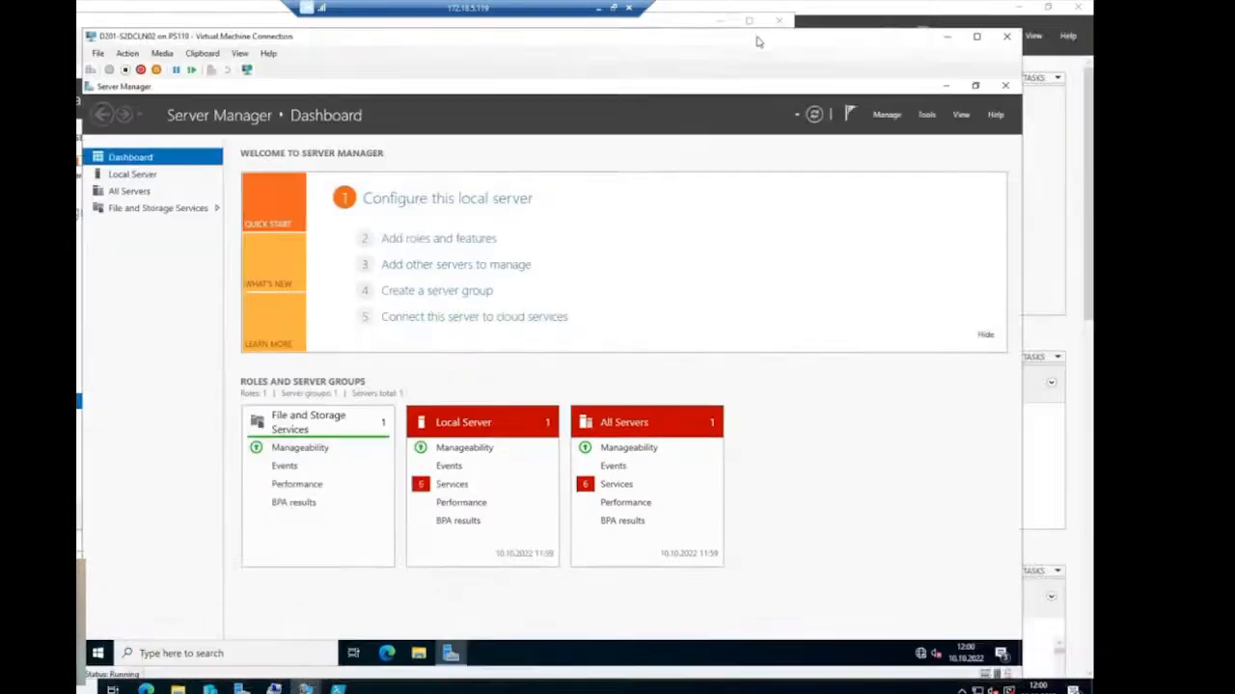
{"action": "left_click", "coordinate": [887, 115]}
{"action": "left_click", "coordinate": [940, 129]}
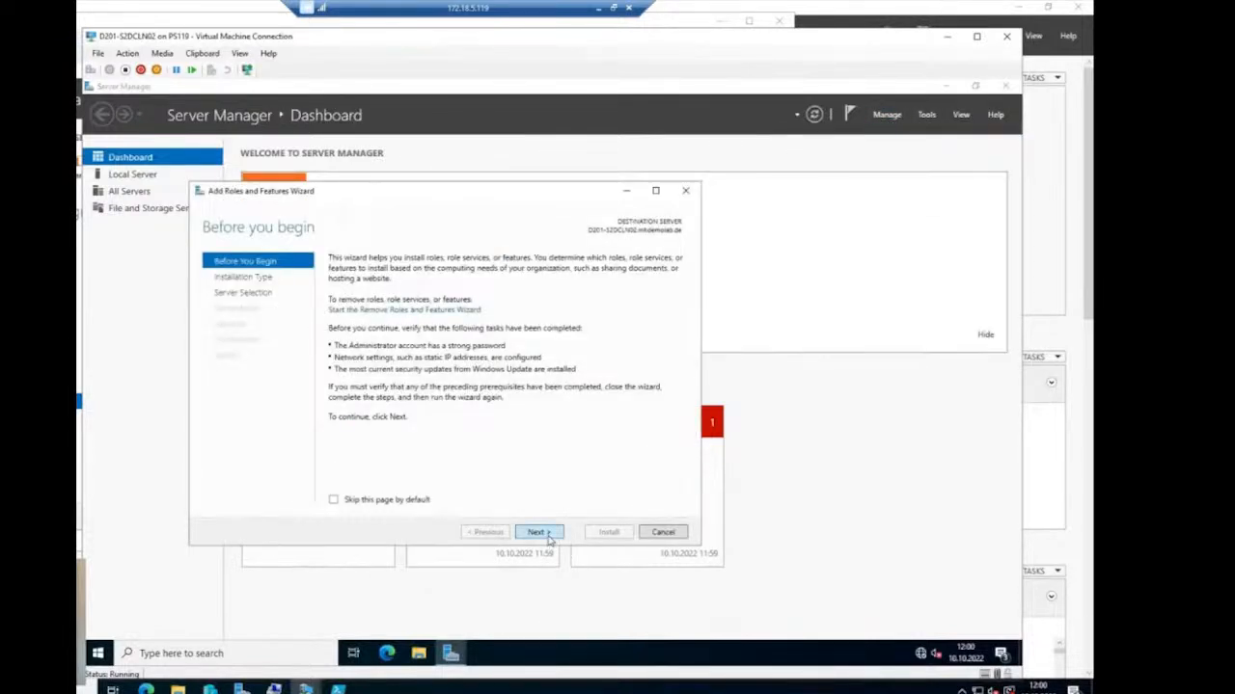
{"action": "left_click", "coordinate": [548, 539]}
{"action": "left_click", "coordinate": [549, 539]}
{"action": "left_click", "coordinate": [549, 538]}
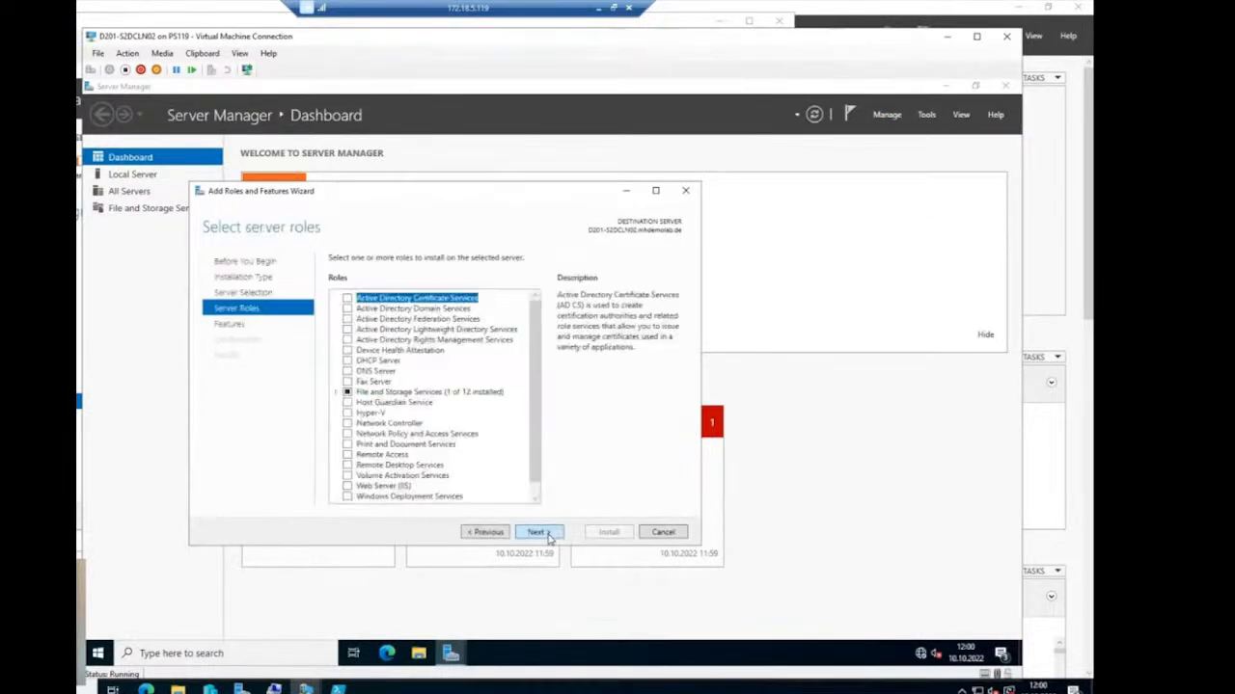
{"action": "left_click", "coordinate": [349, 414]}
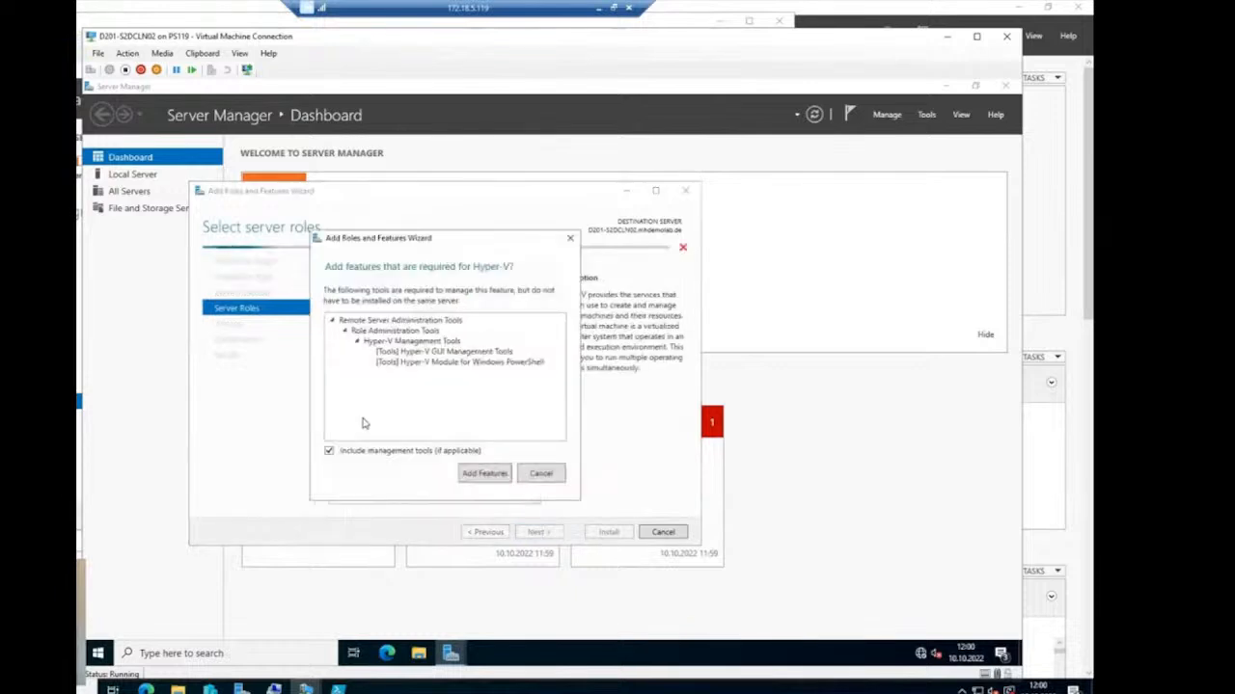
{"action": "left_click", "coordinate": [484, 473]}
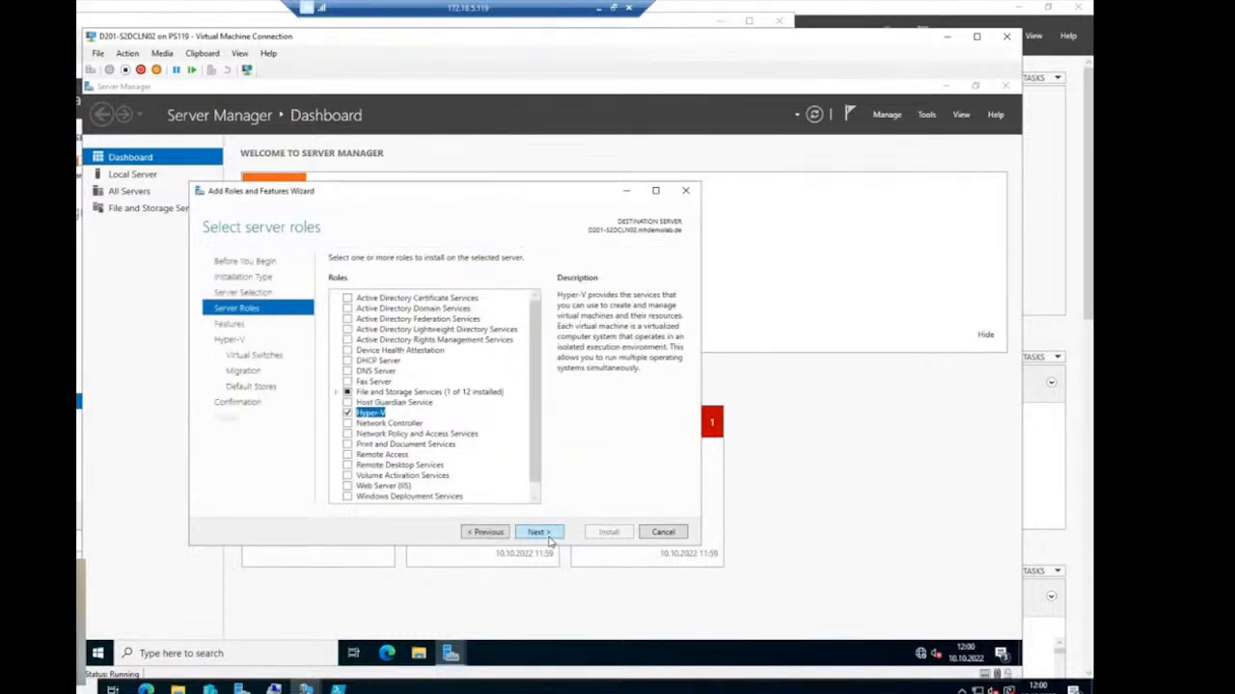
{"action": "left_click", "coordinate": [538, 532]}
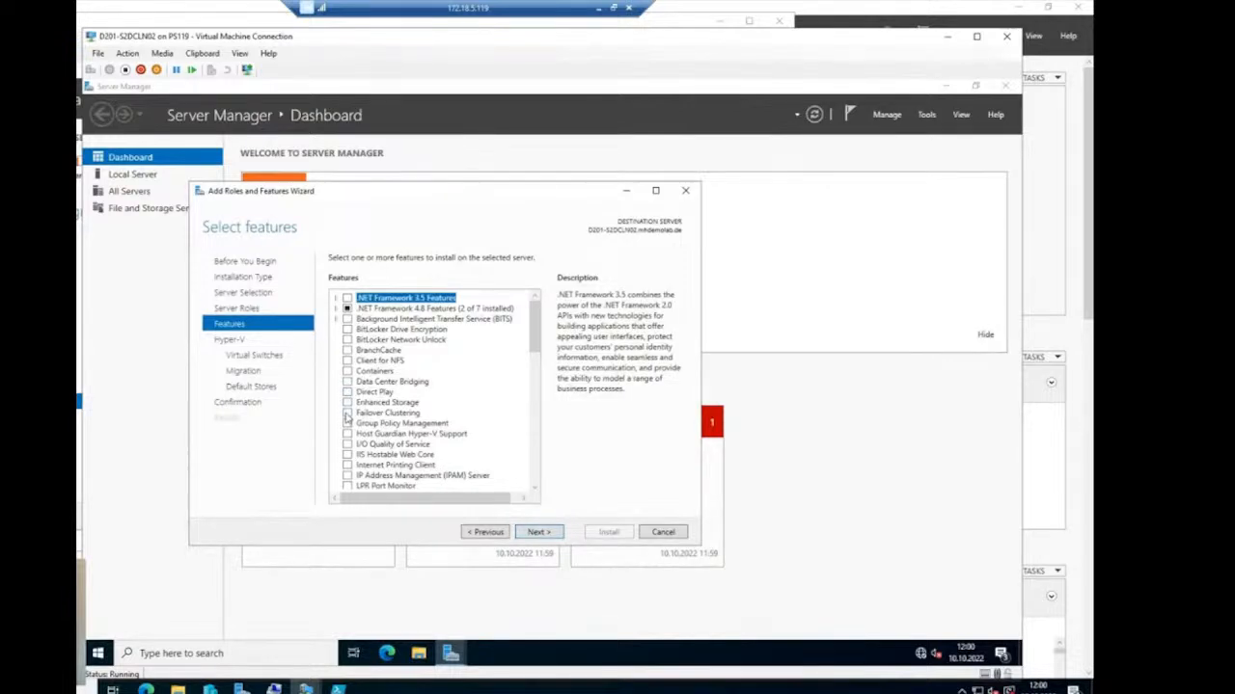
- Add Failover Clustering with tools, keep Hyper-V defaults, allow automatic restart and install
{"action": "left_click", "coordinate": [348, 412]}
{"action": "left_click", "coordinate": [487, 475]}
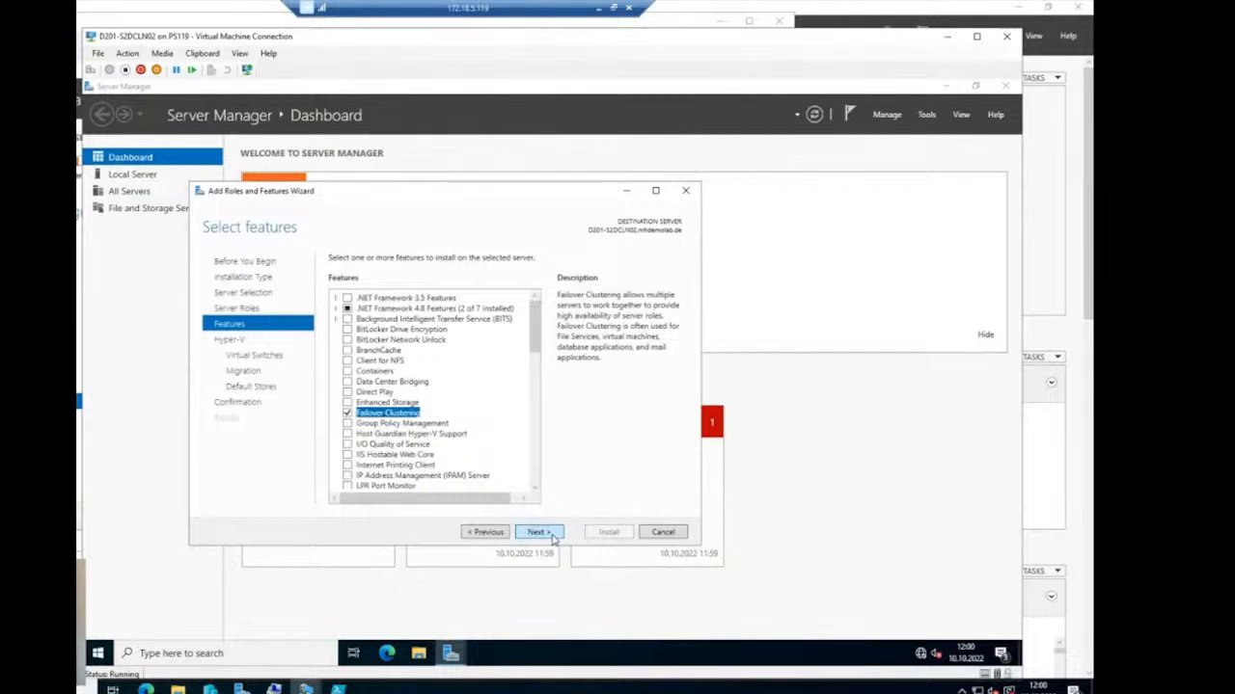
{"action": "left_click", "coordinate": [550, 539]}
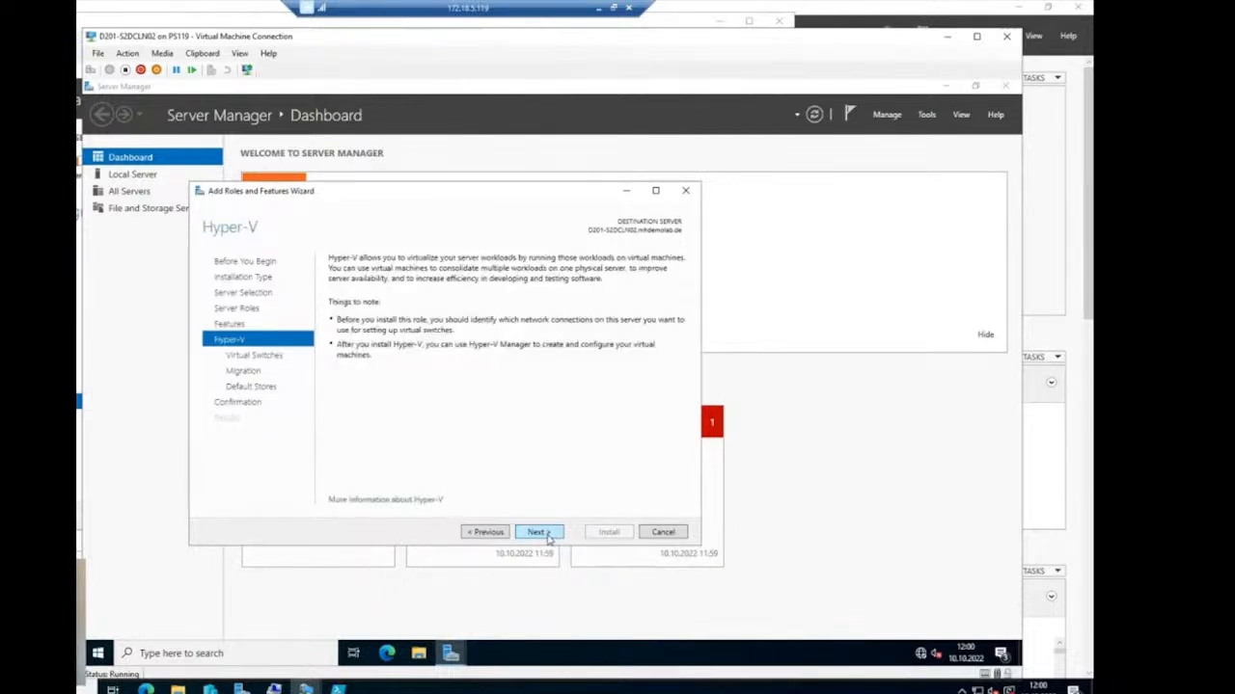
{"action": "left_click", "coordinate": [548, 538]}
{"action": "left_click", "coordinate": [548, 538]}
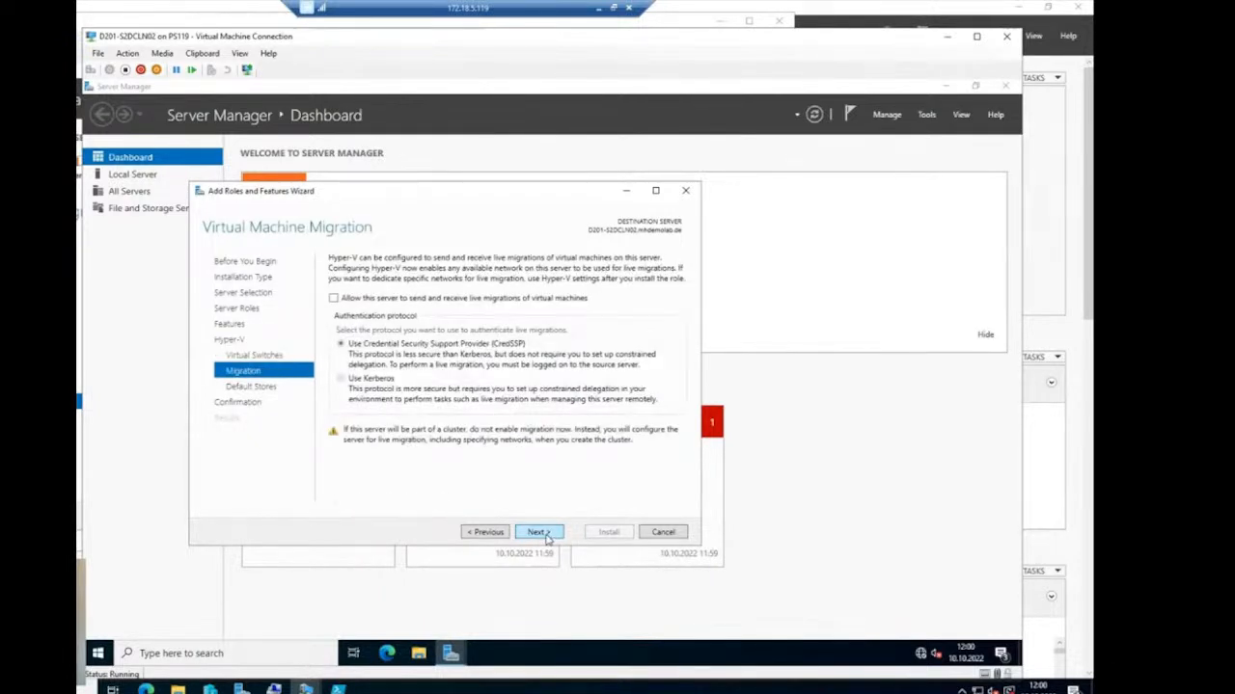
{"action": "left_click", "coordinate": [545, 537]}
{"action": "left_click", "coordinate": [543, 537]}
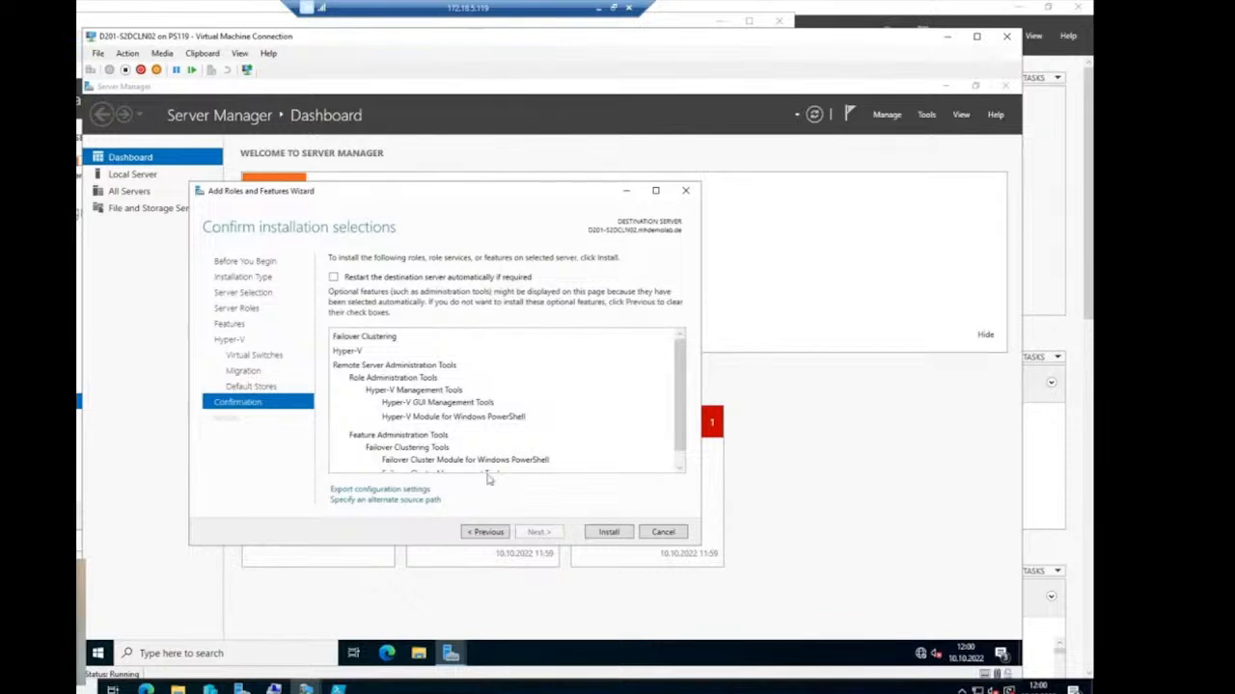
{"action": "left_click", "coordinate": [336, 277]}
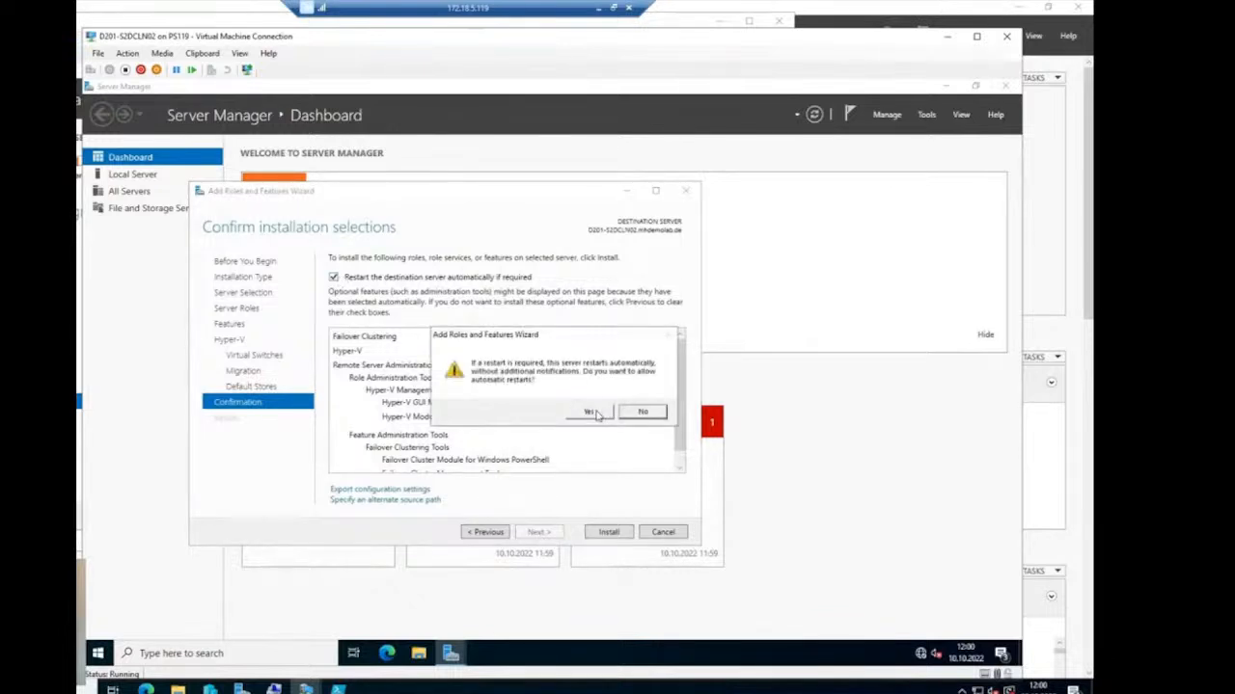
{"action": "left_click", "coordinate": [596, 412]}
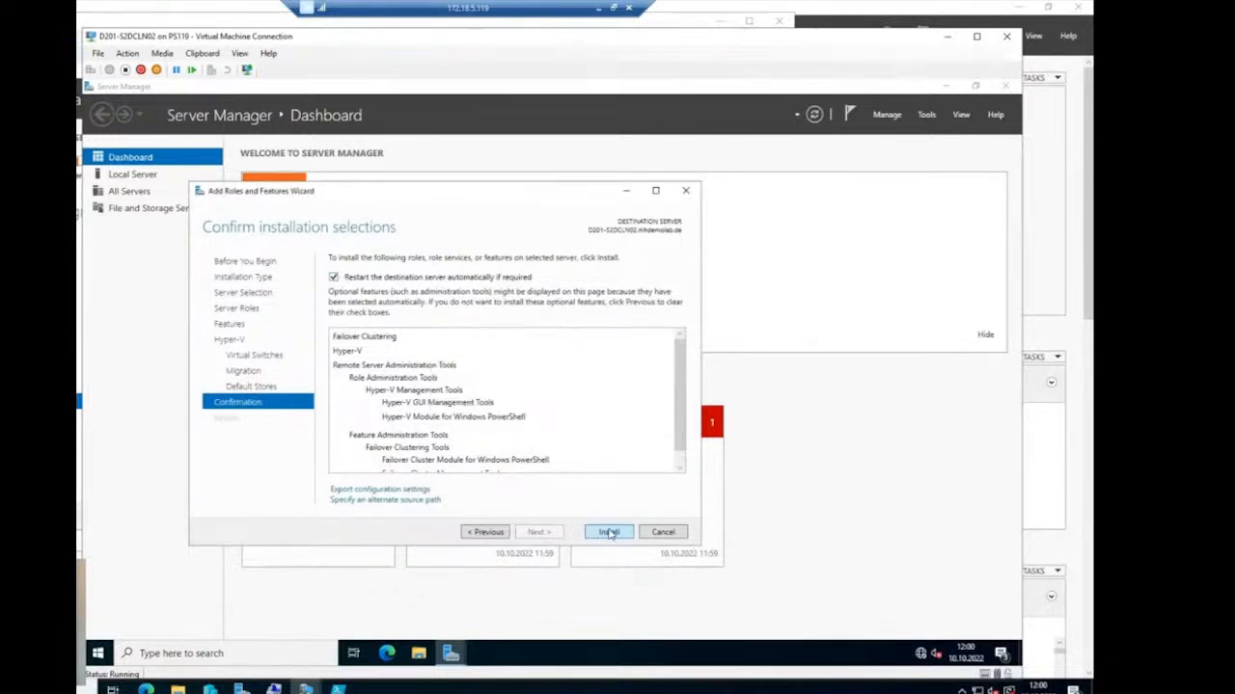
{"action": "left_click", "coordinate": [608, 533]}
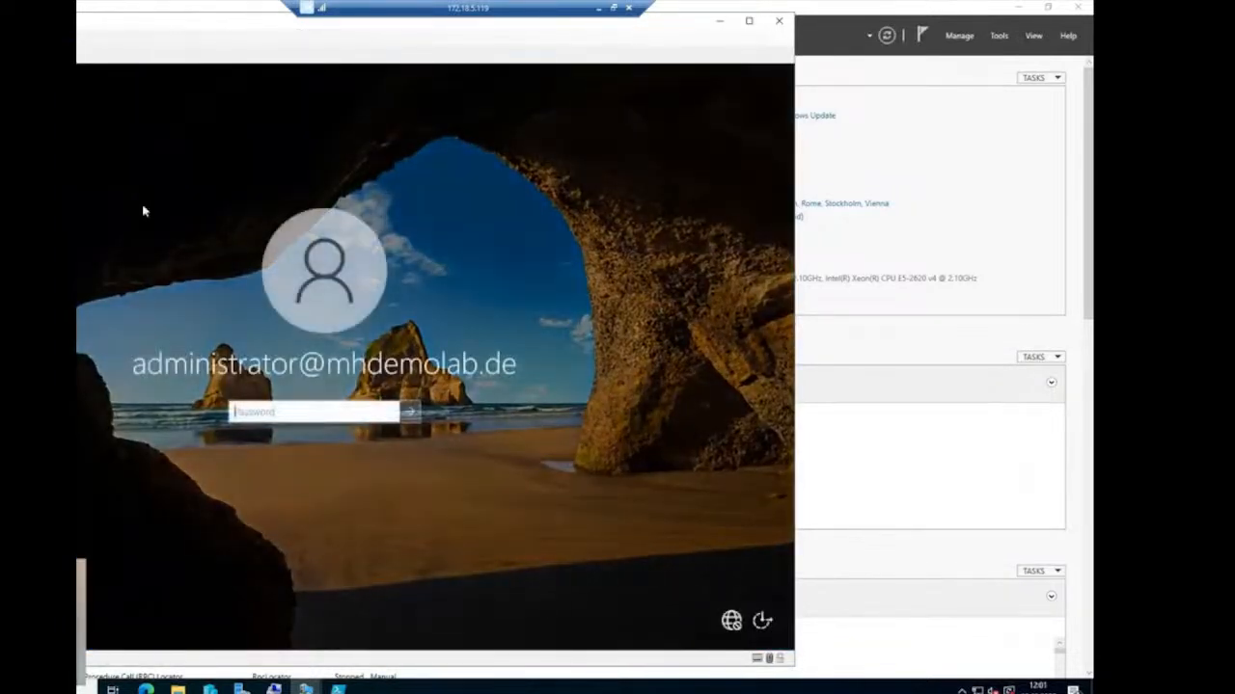
- Sign in to the restarted D201-S2DCLN01 with the administrator password
{"action": "type", "text": "******"}
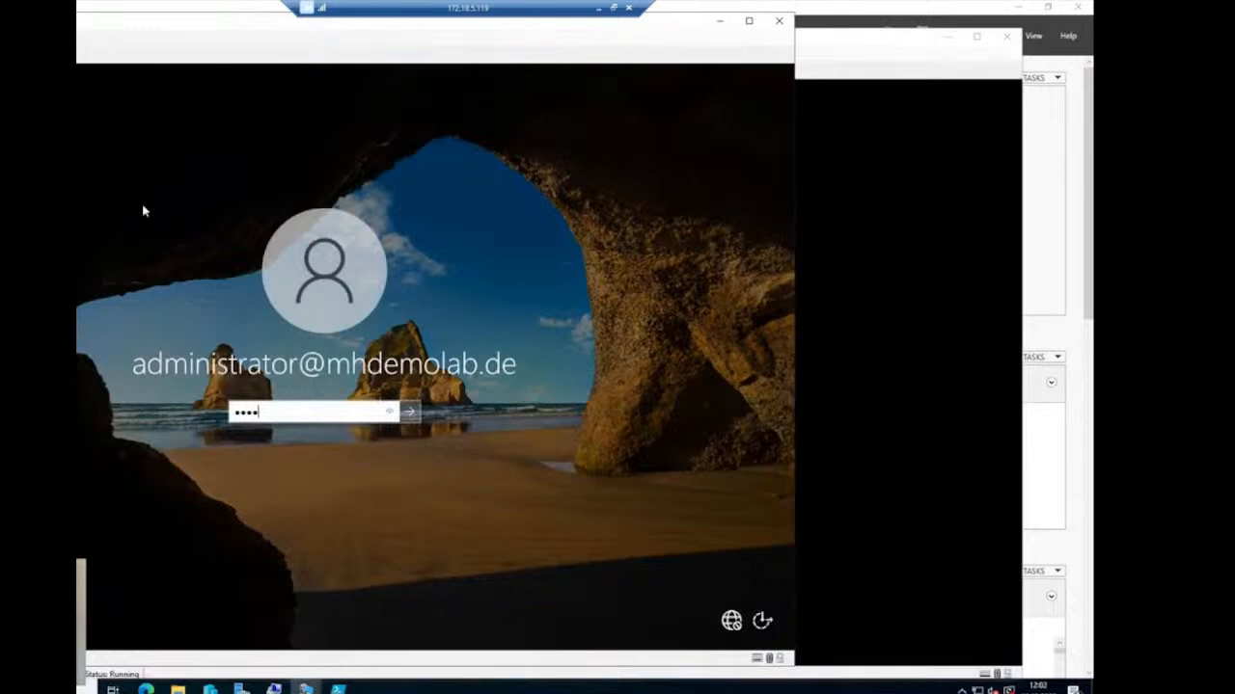
{"action": "key", "text": "Return"}
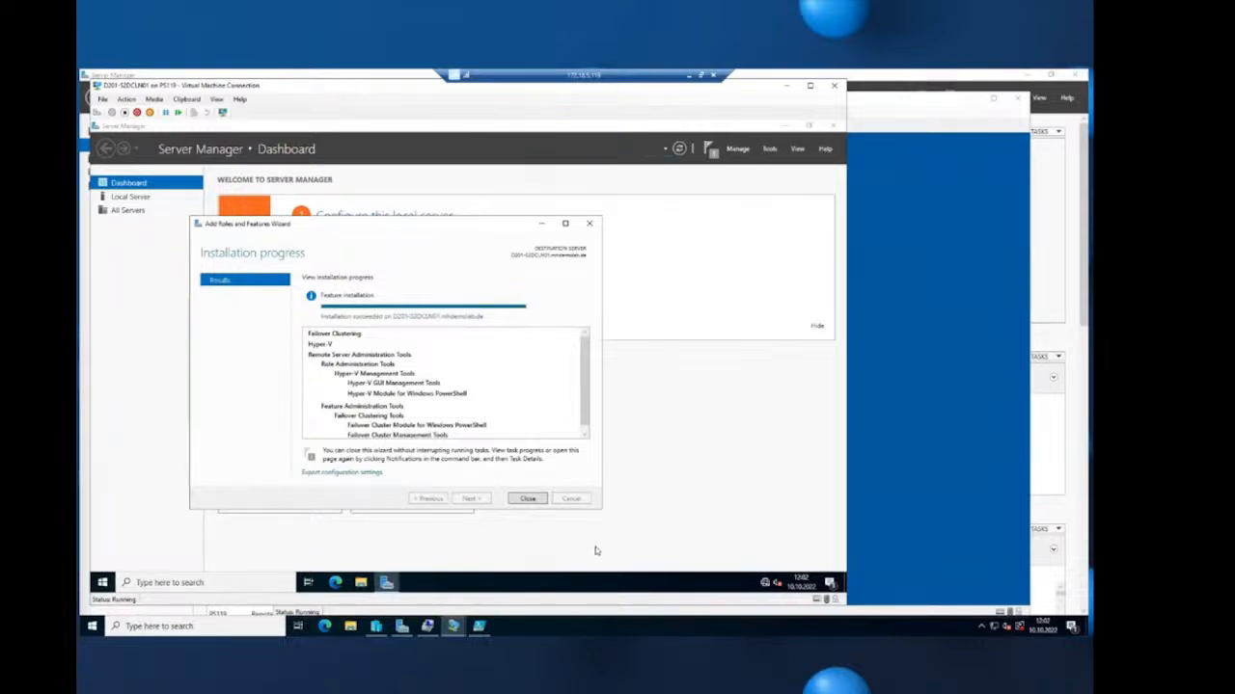
- Close the Add Roles wizard and launch Failover Cluster Manager from the Tools menu on the first node
{"action": "left_click", "coordinate": [530, 500]}
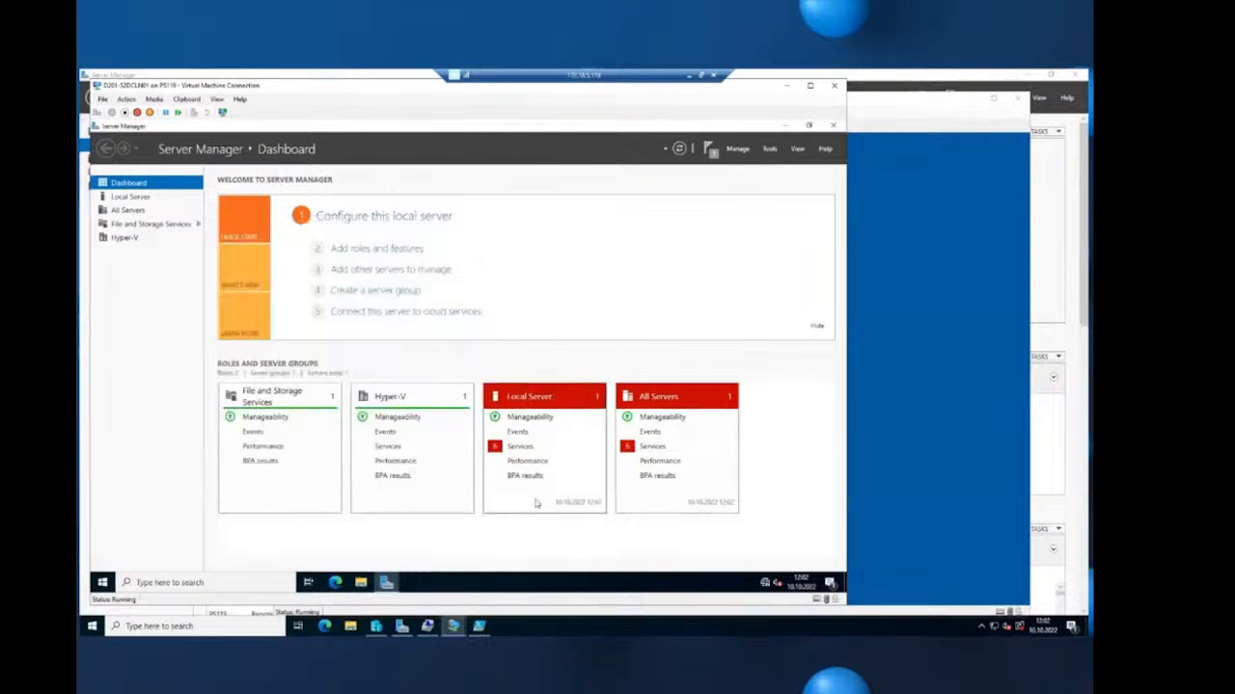
{"action": "mouse_move", "coordinate": [453, 626]}
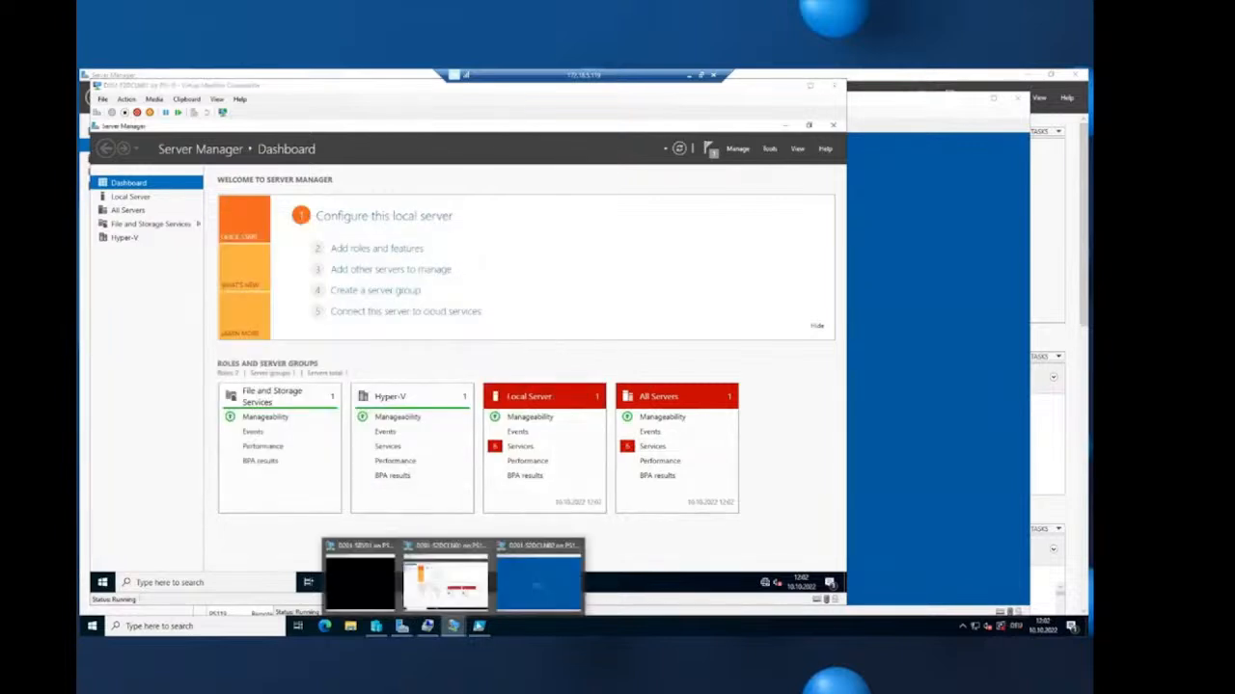
{"action": "left_click", "coordinate": [541, 577]}
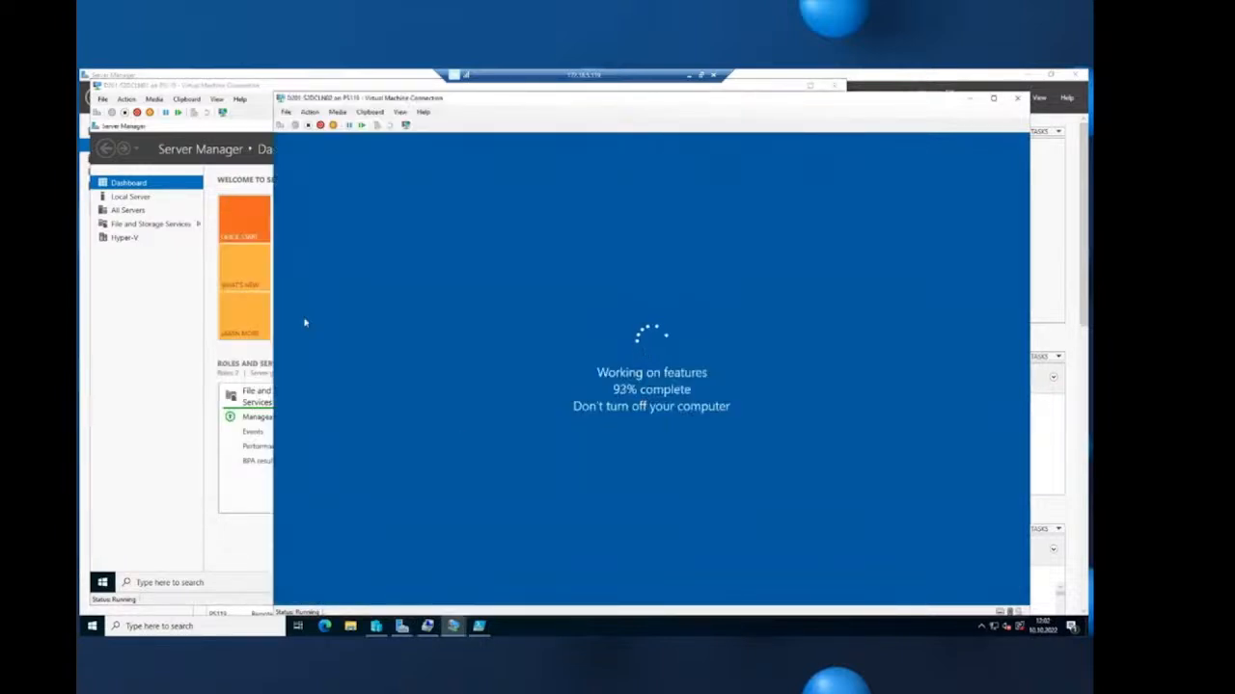
{"action": "left_click", "coordinate": [235, 89]}
{"action": "left_click", "coordinate": [769, 149]}
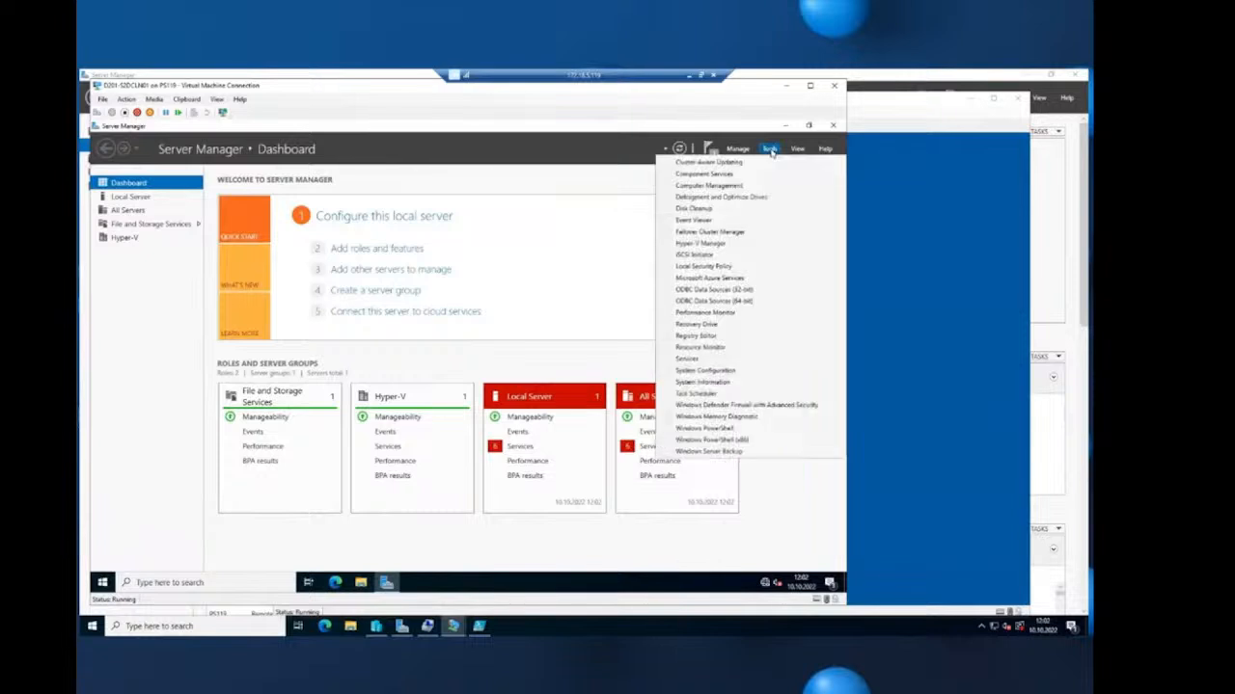
{"action": "left_click", "coordinate": [745, 232]}
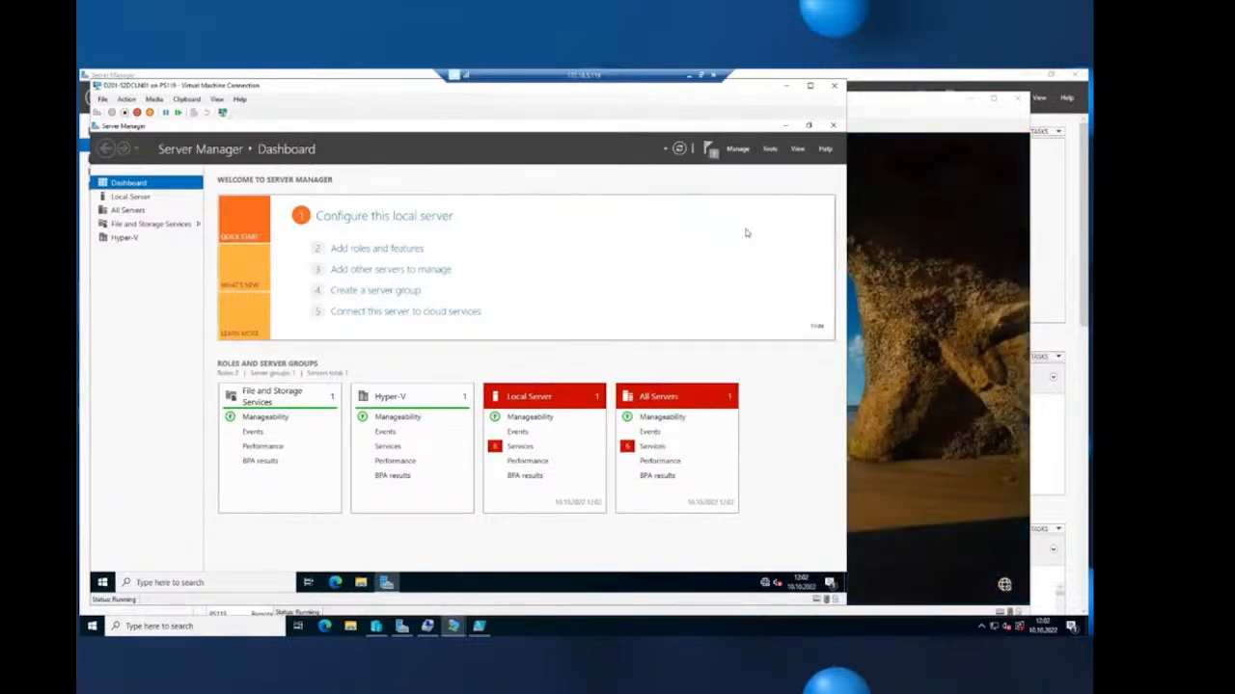
- Sign in to the restarted second node with the administrator password
{"action": "left_click", "coordinate": [920, 102]}
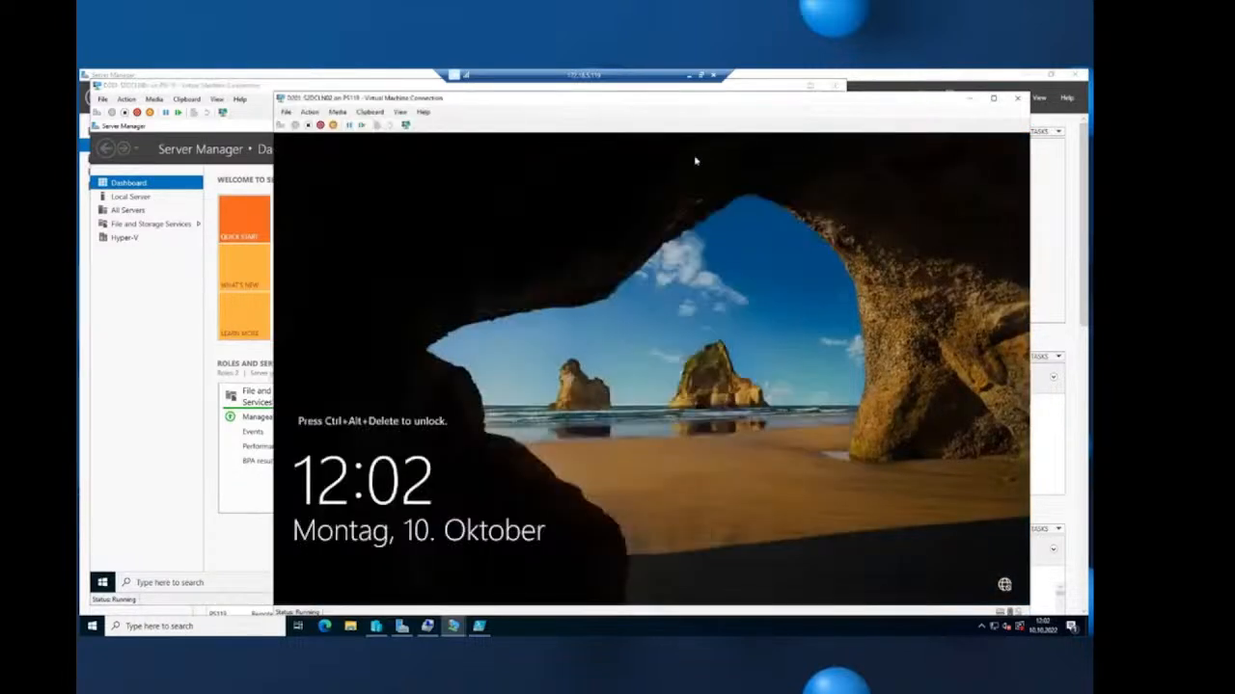
{"action": "left_click", "coordinate": [280, 128]}
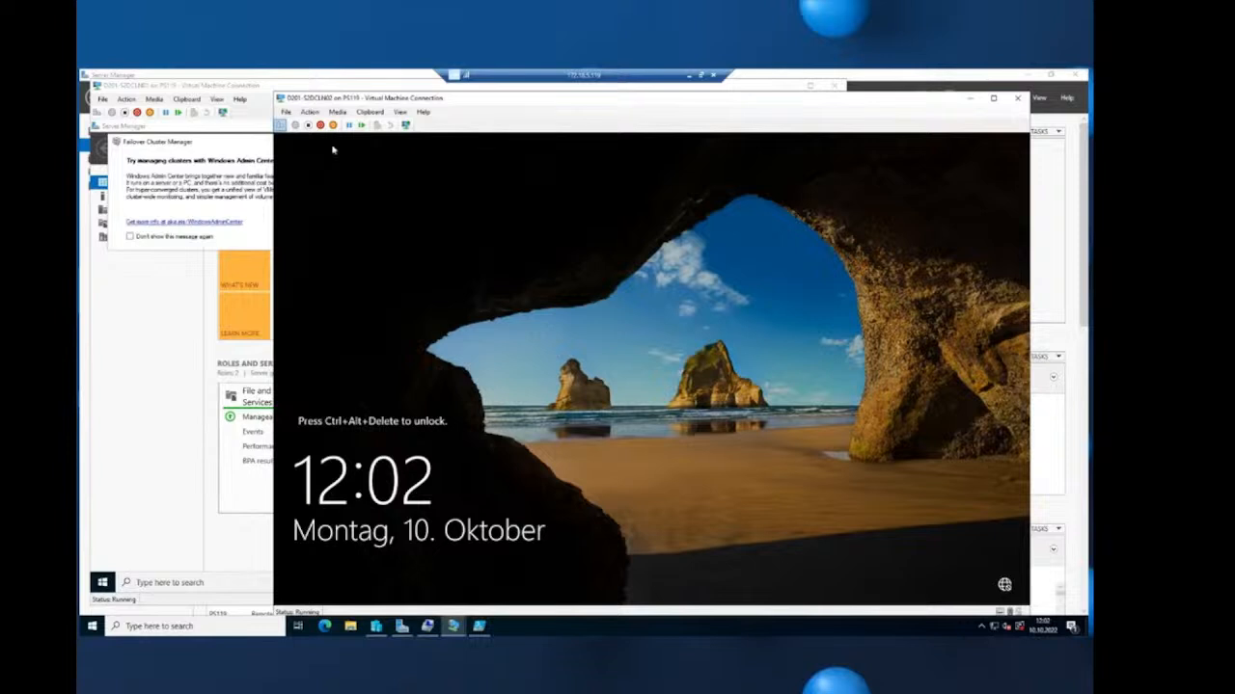
{"action": "type", "text": "****"}
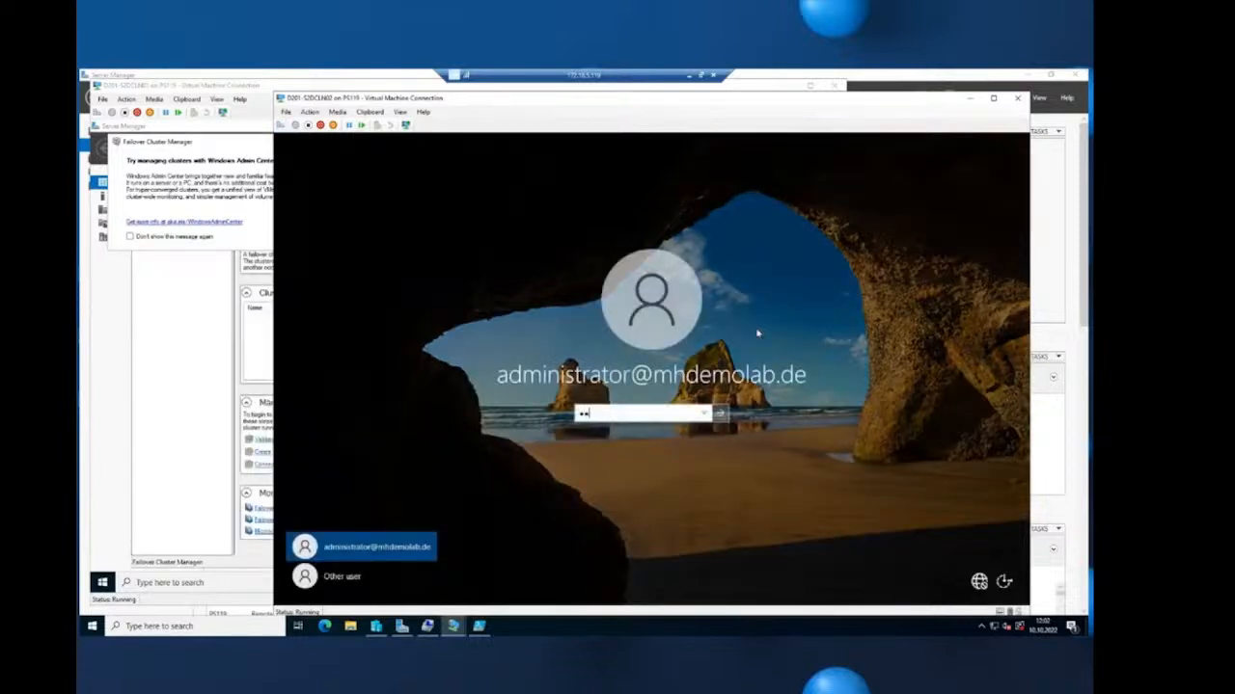
{"action": "type", "text": "****"}
{"action": "key", "text": "Return"}
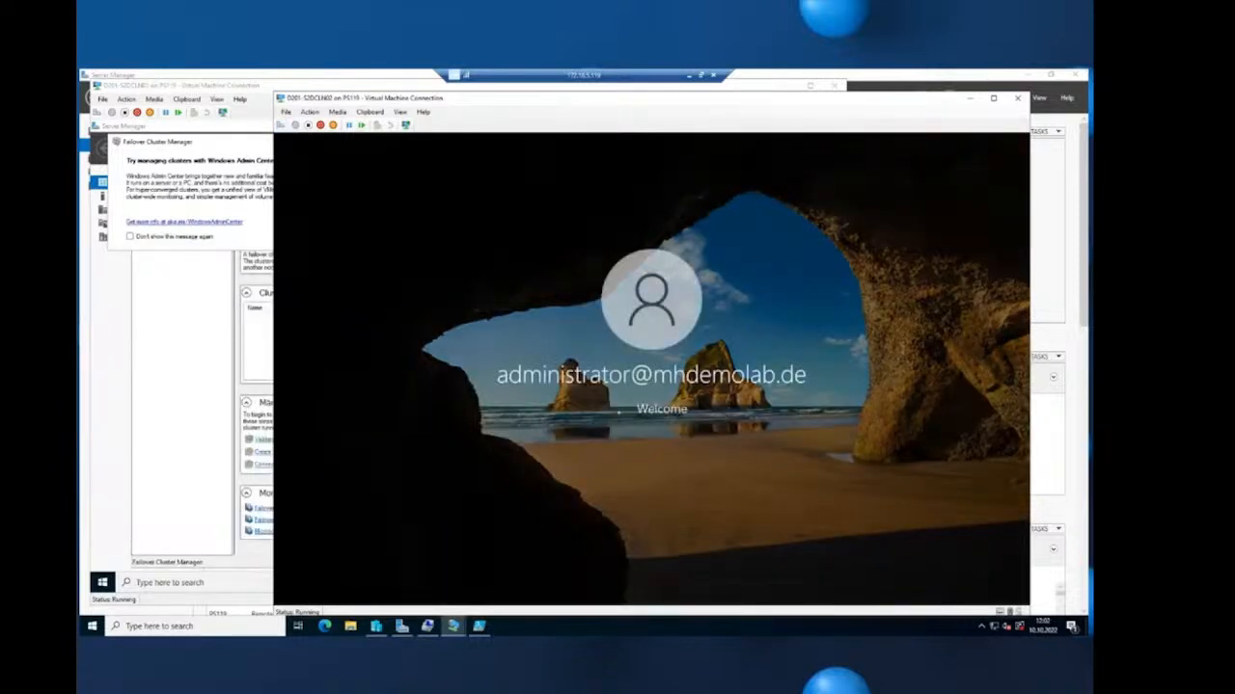
{"action": "left_click", "coordinate": [273, 84]}
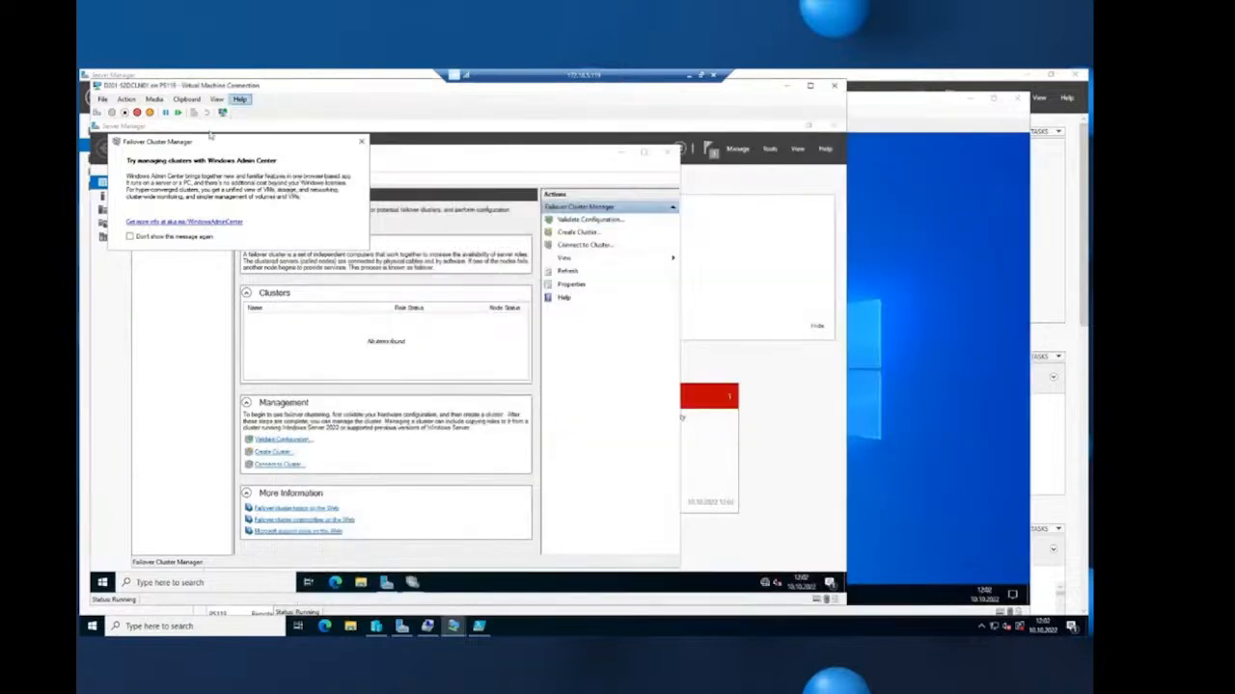
- Close the Windows Admin Center notice and maximize the Failover Cluster Manager window
{"action": "left_click", "coordinate": [361, 142]}
{"action": "left_click", "coordinate": [411, 582]}
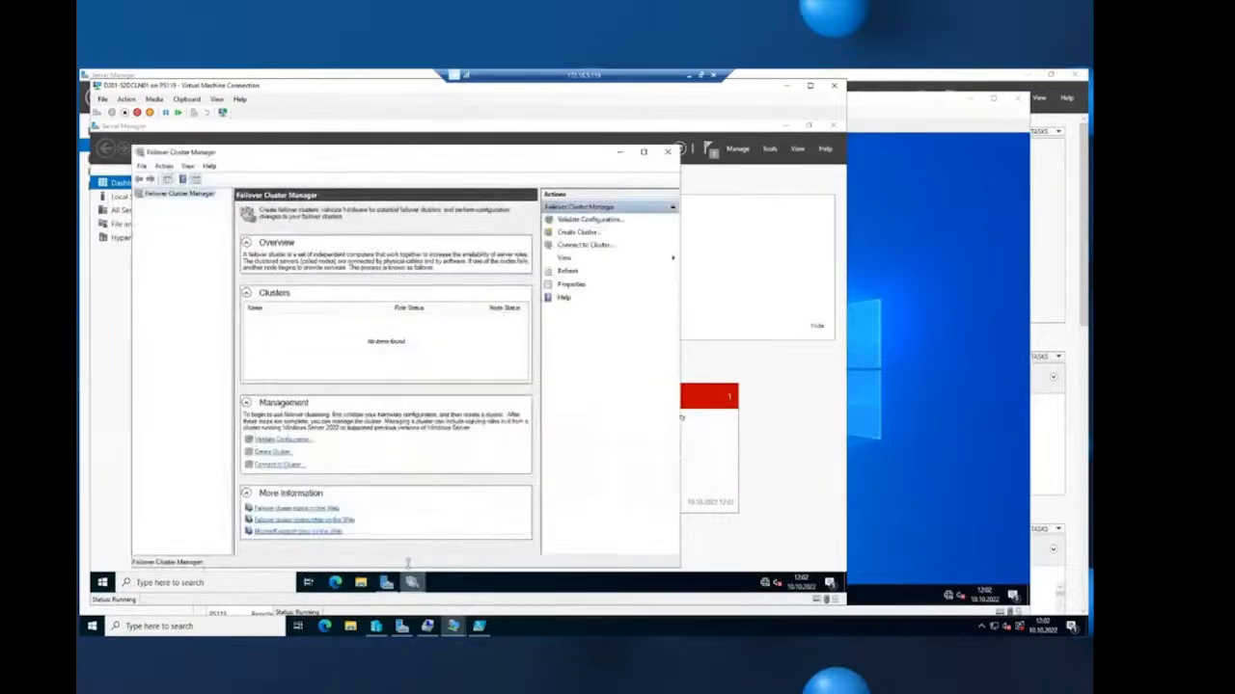
{"action": "double_click", "coordinate": [411, 158]}
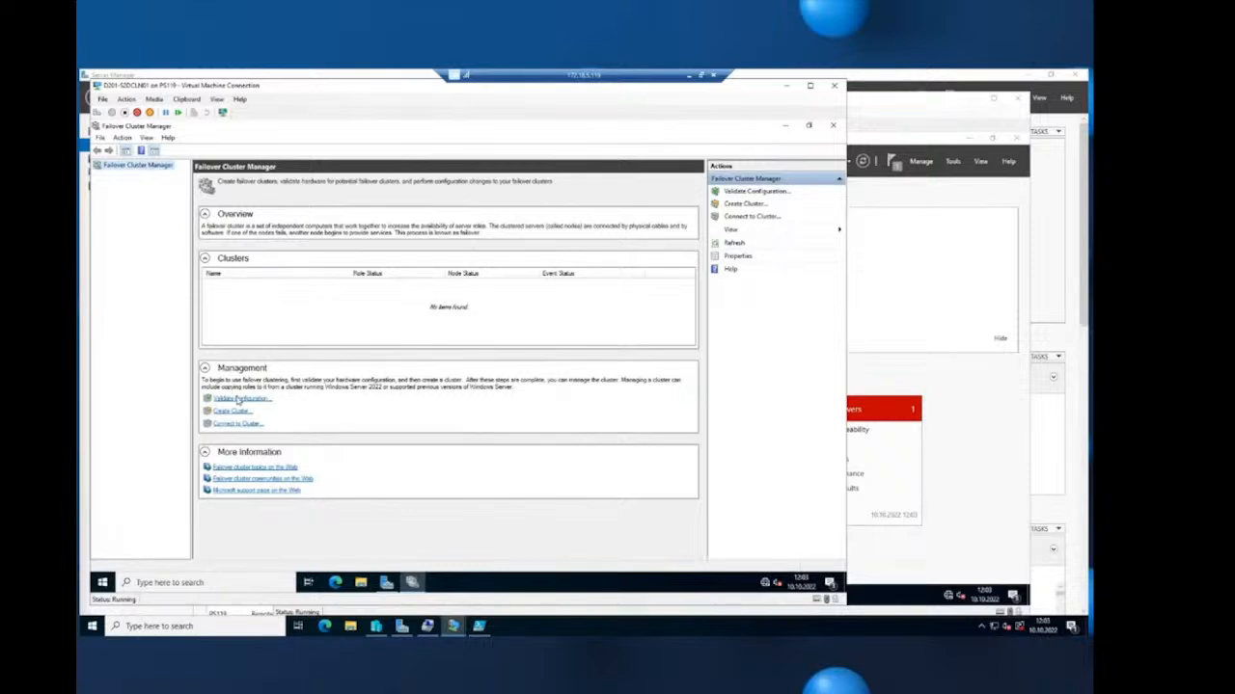
- Start Validate Configuration with servers D201-S2DCLN01 and D201-S2DCLN02 added to the list
{"action": "left_click", "coordinate": [238, 399]}
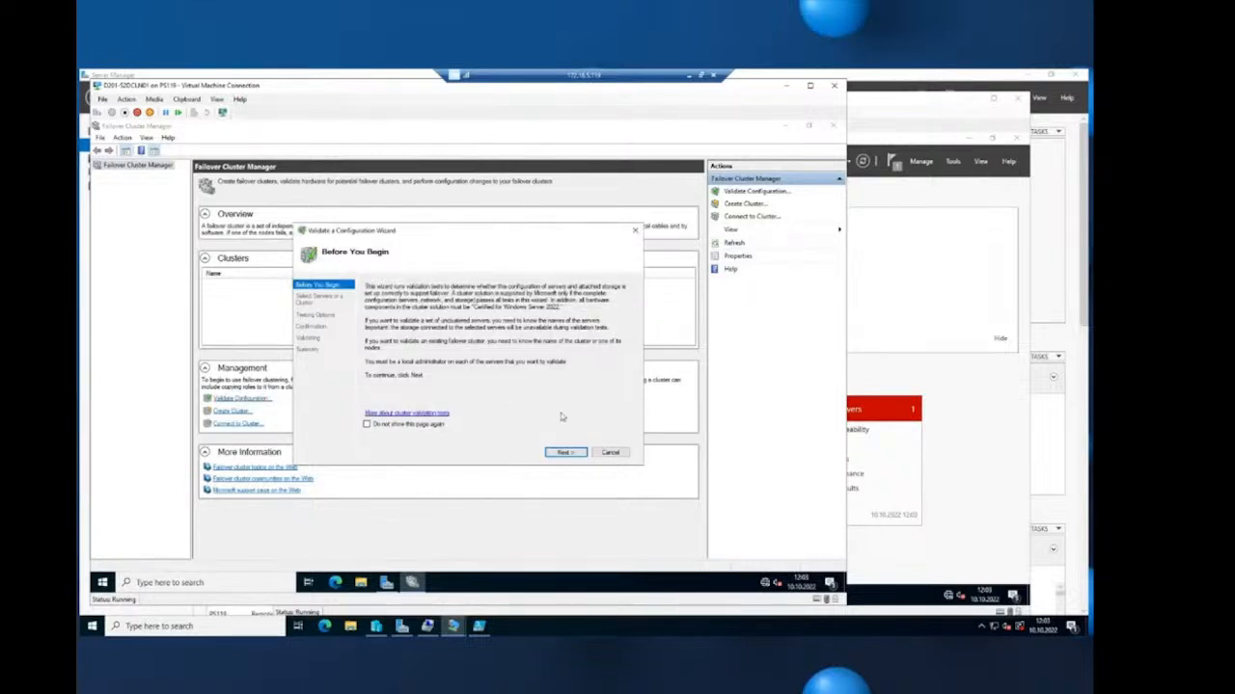
{"action": "left_click", "coordinate": [566, 452]}
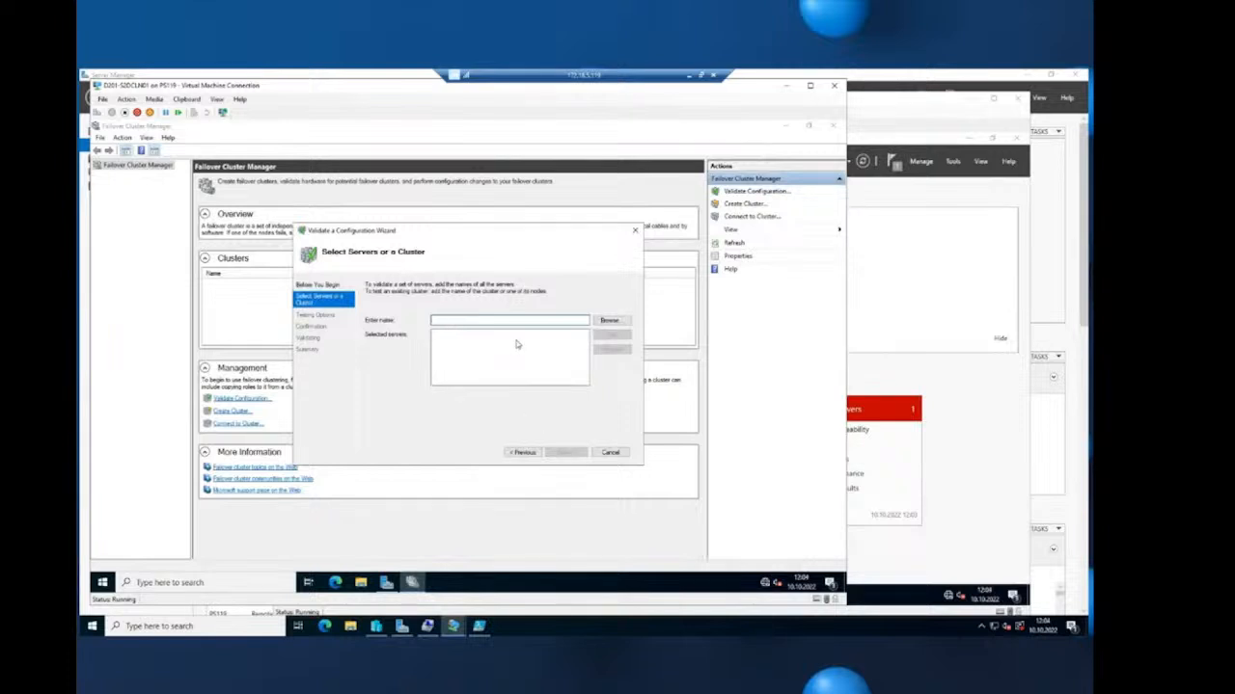
{"action": "type", "text": "D201-S2DCLN1"}
{"action": "left_click_drag", "start_coordinate": [500, 322], "coordinate": [386, 318]}
{"action": "left_click", "coordinate": [611, 334]}
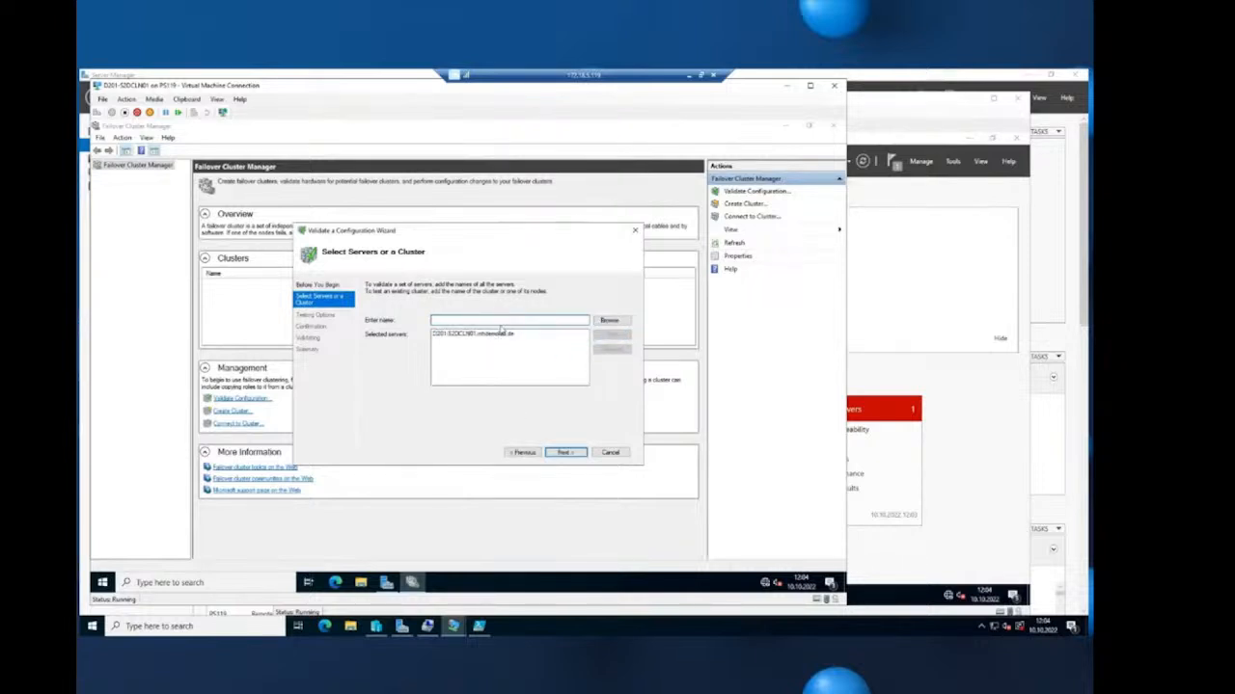
{"action": "type", "text": "D201-S2DCLN02"}
{"action": "type", "text": "2"}
{"action": "left_click", "coordinate": [611, 334]}
{"action": "left_click", "coordinate": [566, 452]}
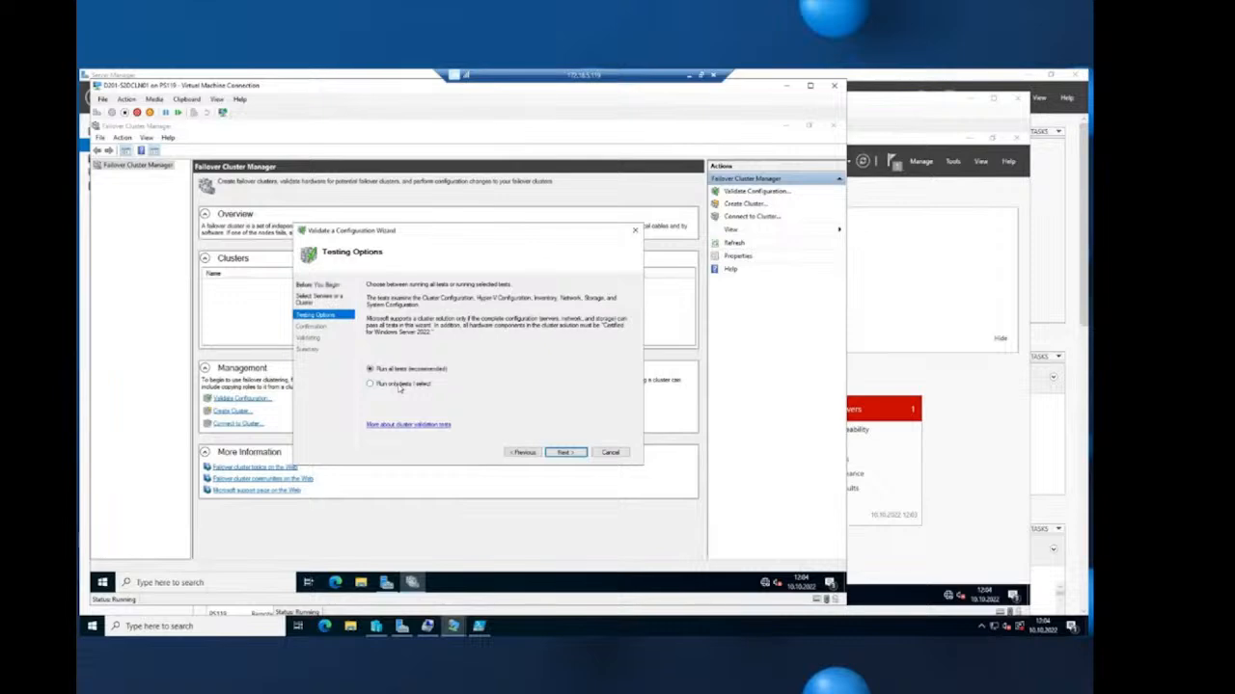
- Choose 'Run only tests I select' and move on to the test list
{"action": "left_click", "coordinate": [399, 385]}
{"action": "left_click", "coordinate": [564, 454]}
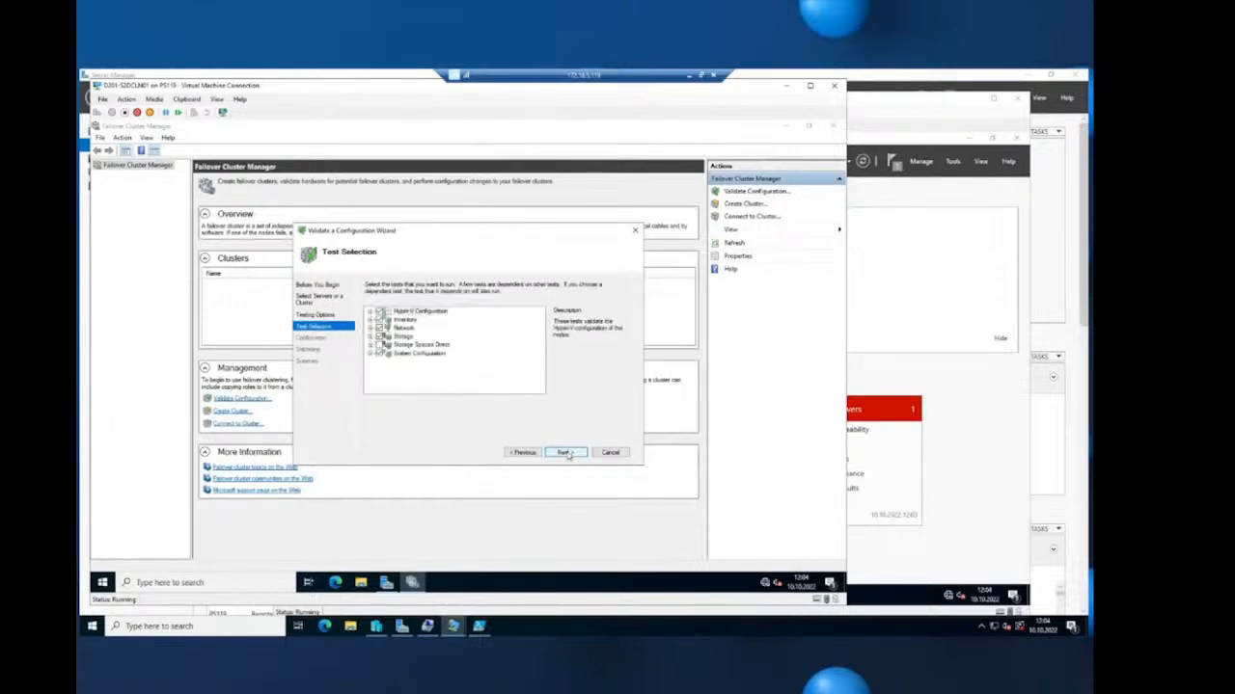
{"action": "left_click", "coordinate": [632, 630]}
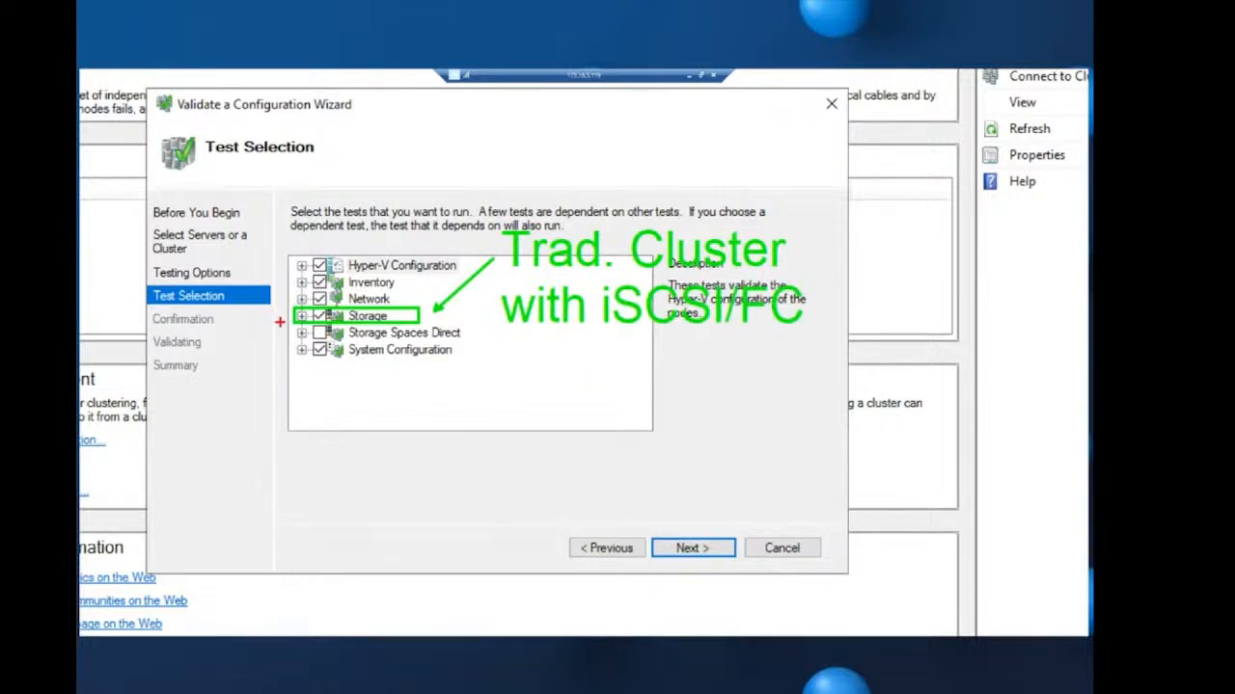
{"action": "mouse_move", "coordinate": [291, 322]}
{"action": "left_mouse_down"}
{"action": "mouse_move", "coordinate": [476, 343]}
{"action": "mouse_move", "coordinate": [559, 412]}
{"action": "mouse_move", "coordinate": [563, 468]}
{"action": "left_mouse_up"}
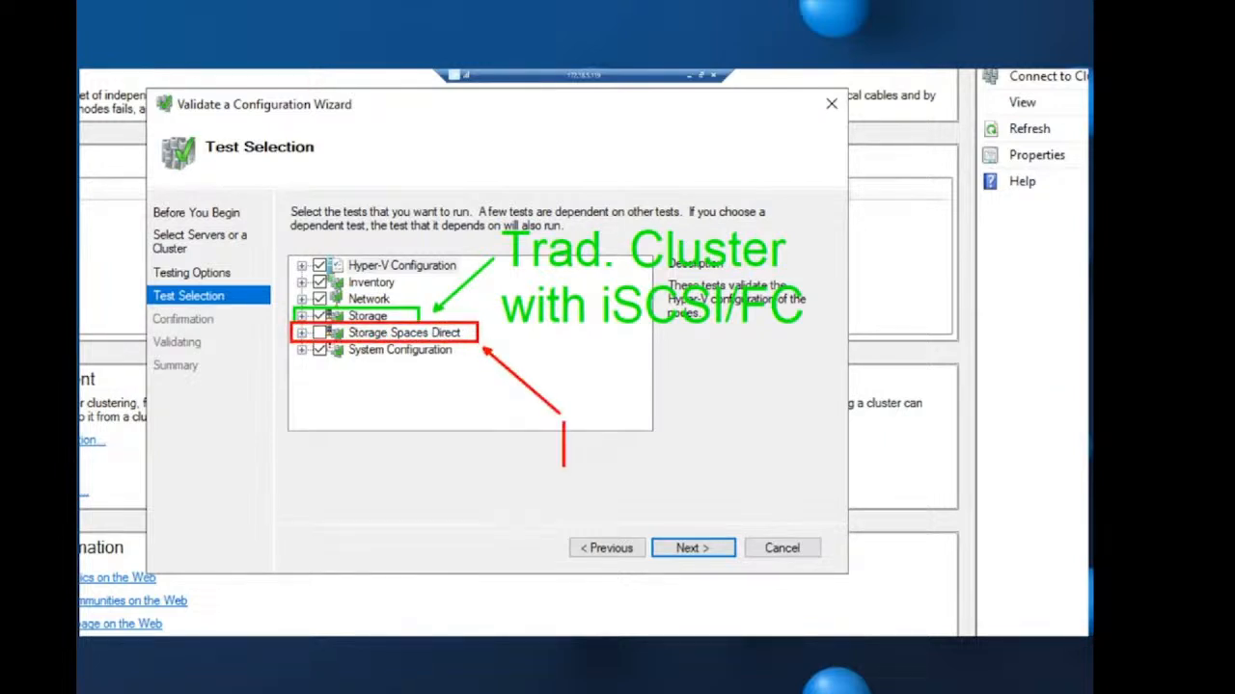
{"action": "type", "text": "HCI"}
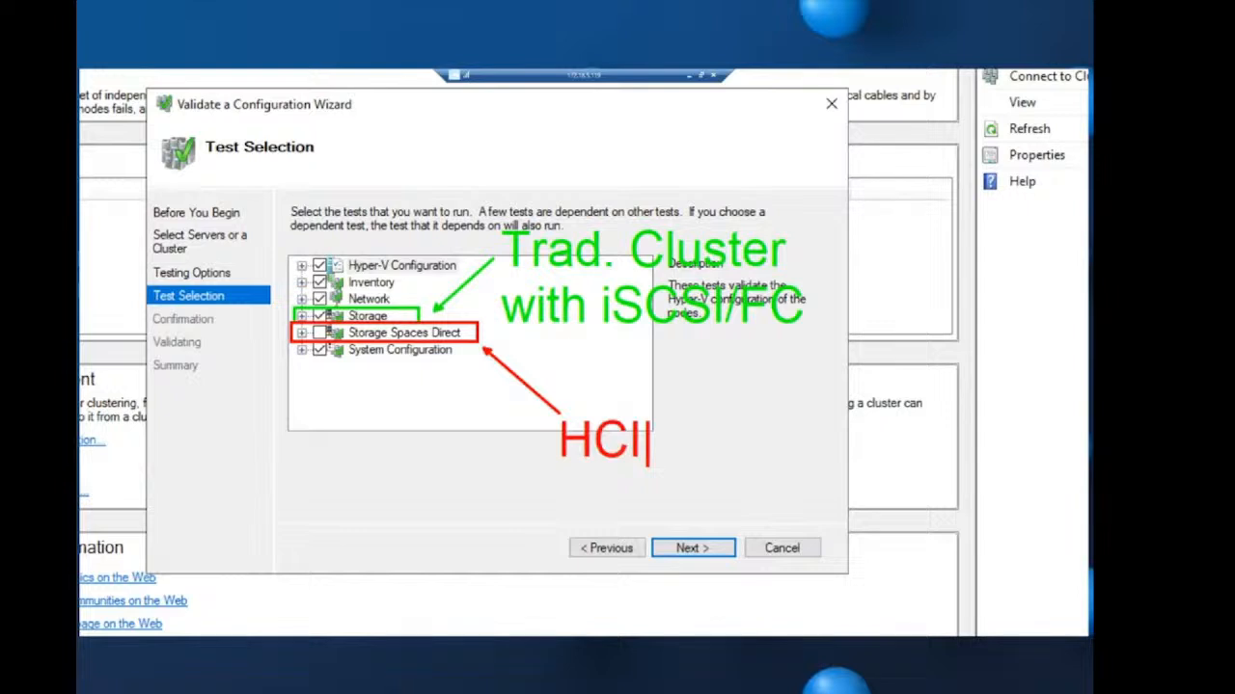
{"action": "key", "text": "Escape"}
{"action": "key", "text": "Escape"}
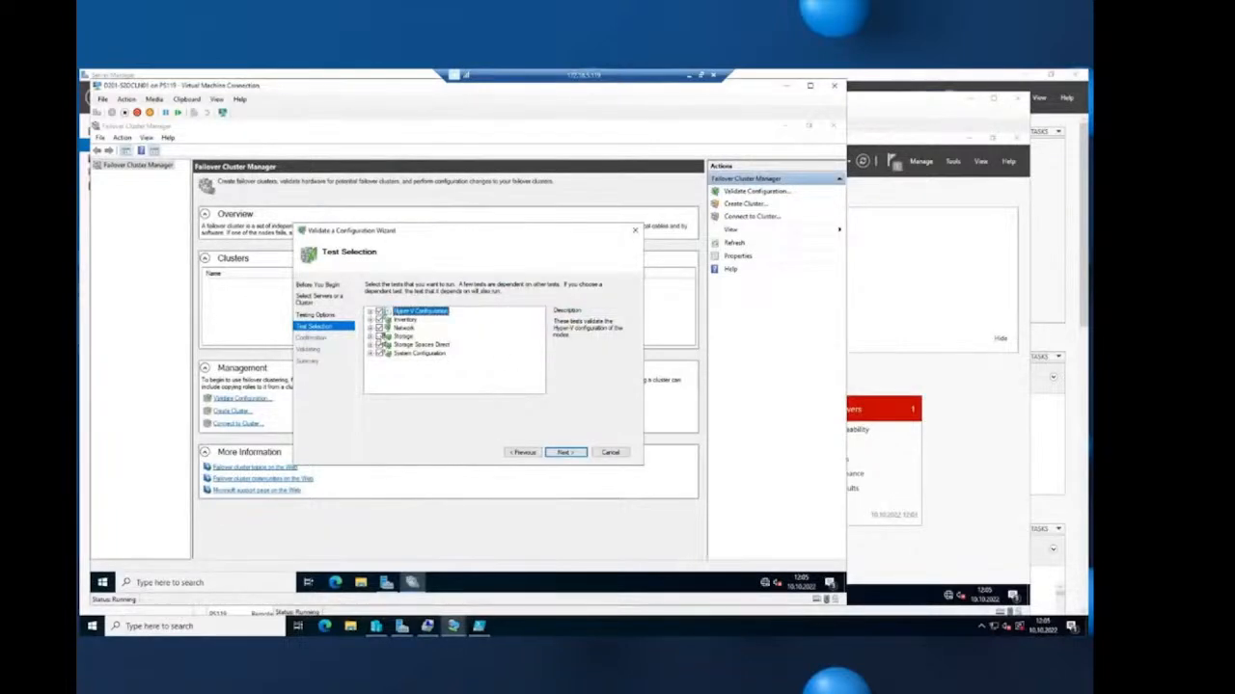
{"action": "key", "text": "ctrl+1"}
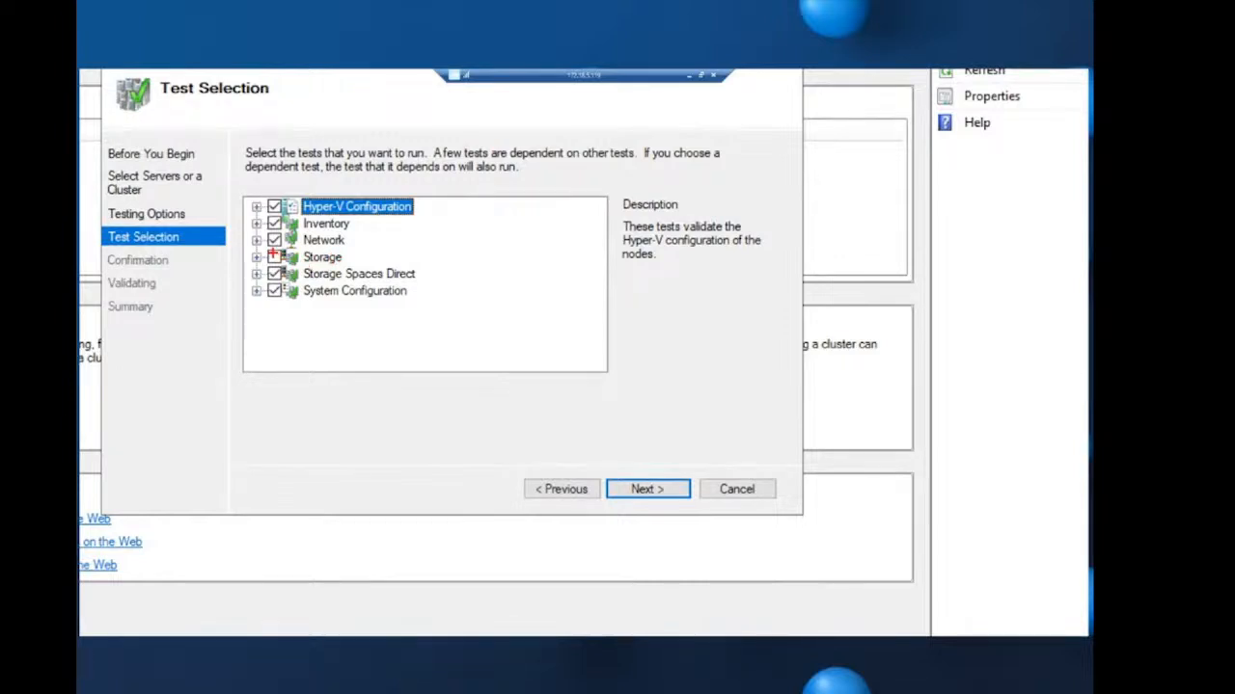
- Tick Storage Spaces Direct in the test tree and start the validation tests
{"action": "left_click", "coordinate": [275, 257]}
{"action": "left_click_drag", "start_coordinate": [279, 272], "coordinate": [271, 274]}
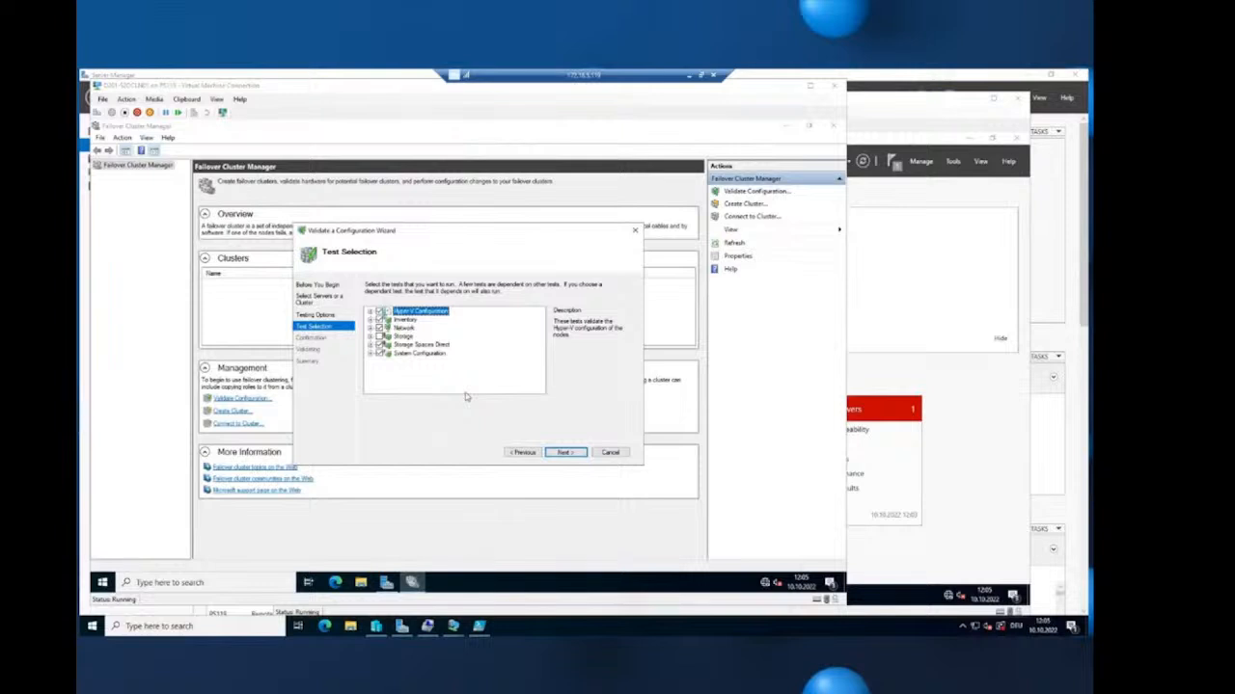
{"action": "left_click", "coordinate": [570, 452]}
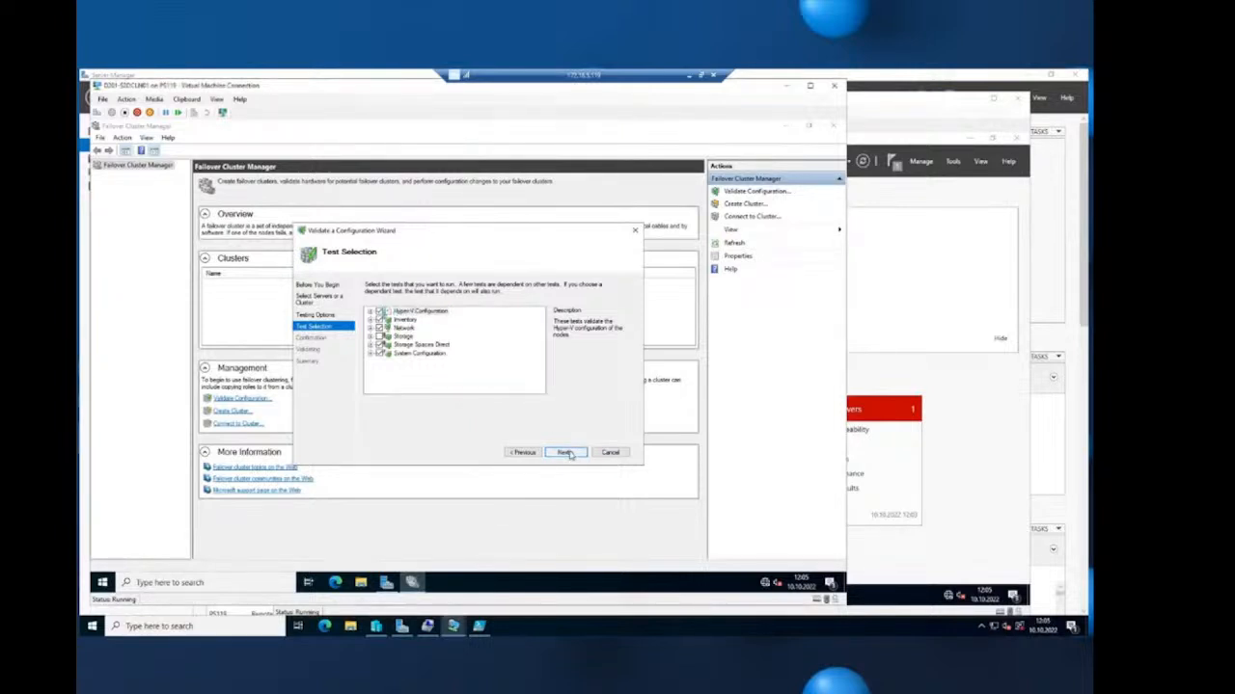
{"action": "left_click", "coordinate": [568, 453]}
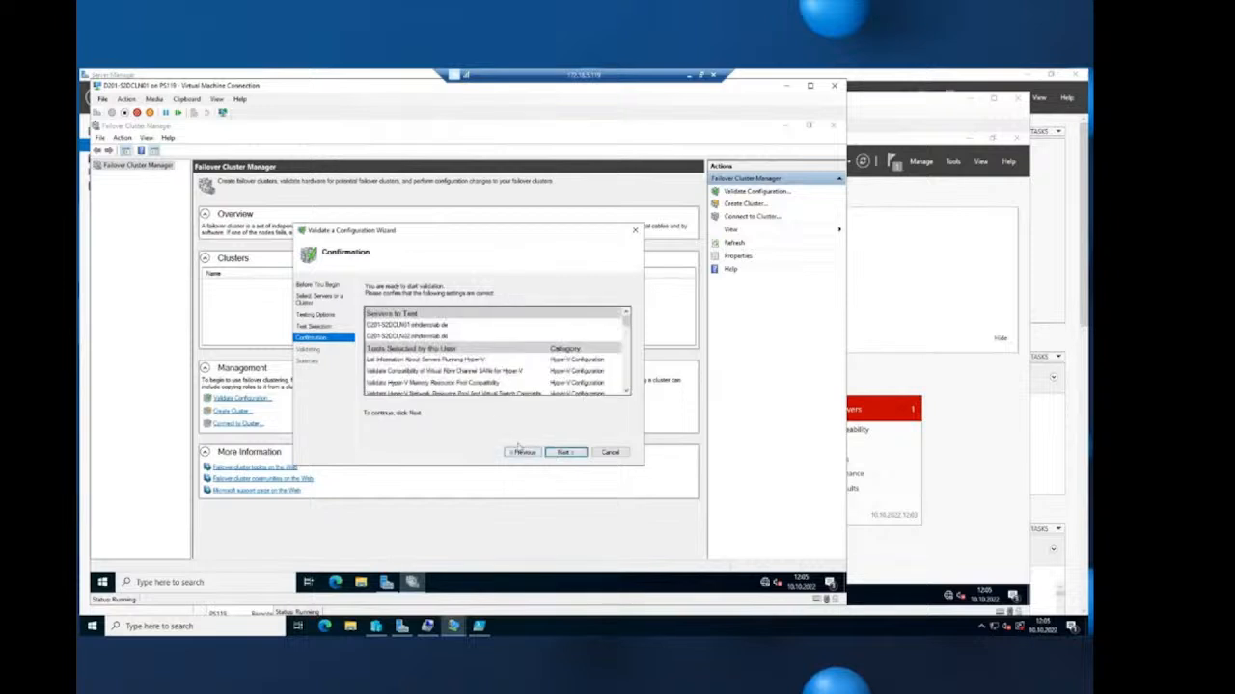
{"action": "left_click", "coordinate": [568, 453]}
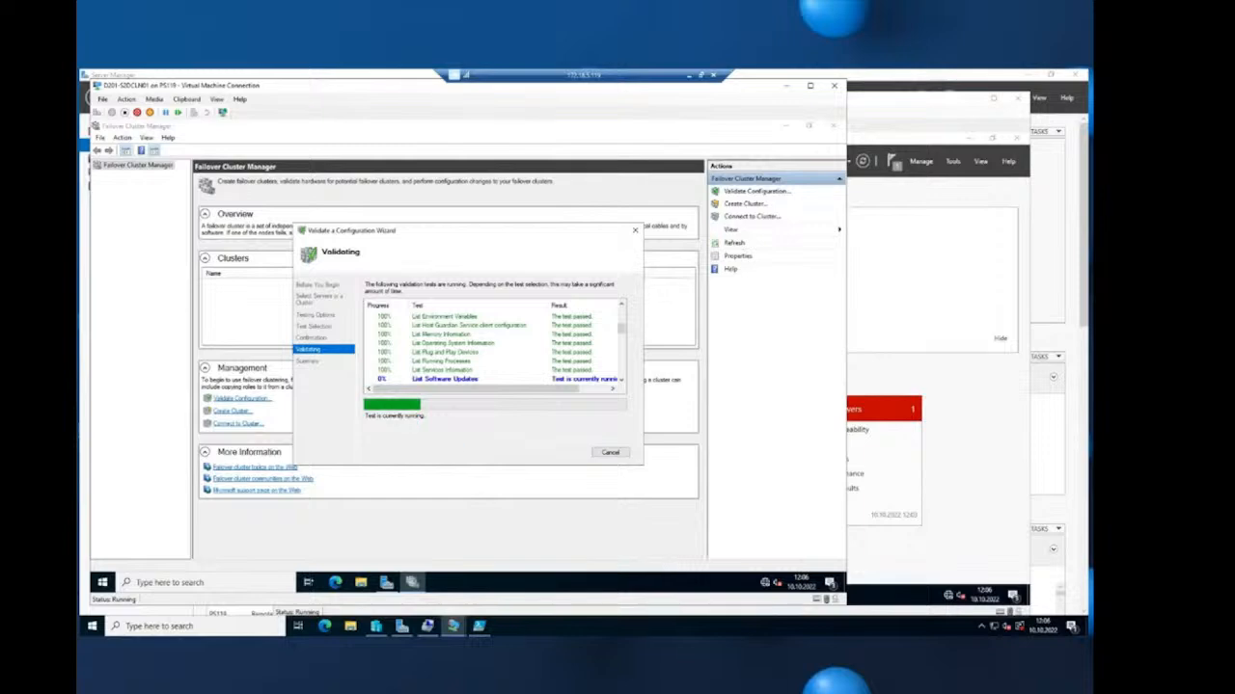
{"action": "left_click", "coordinate": [545, 634]}
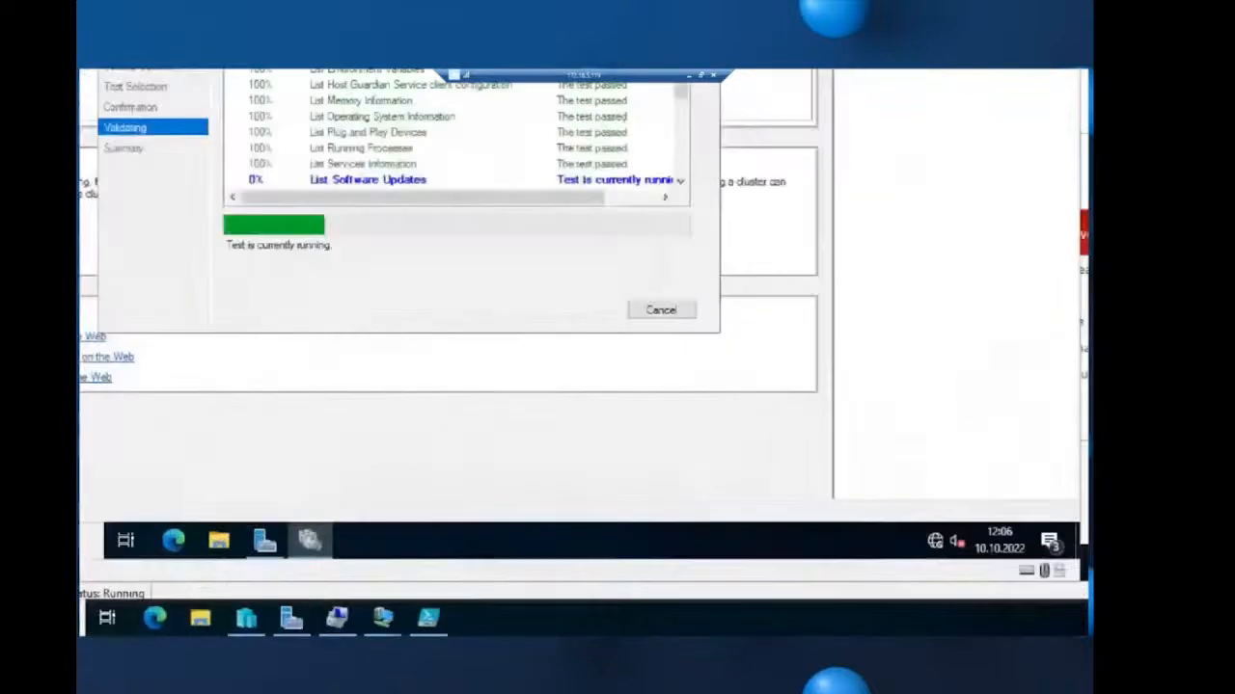